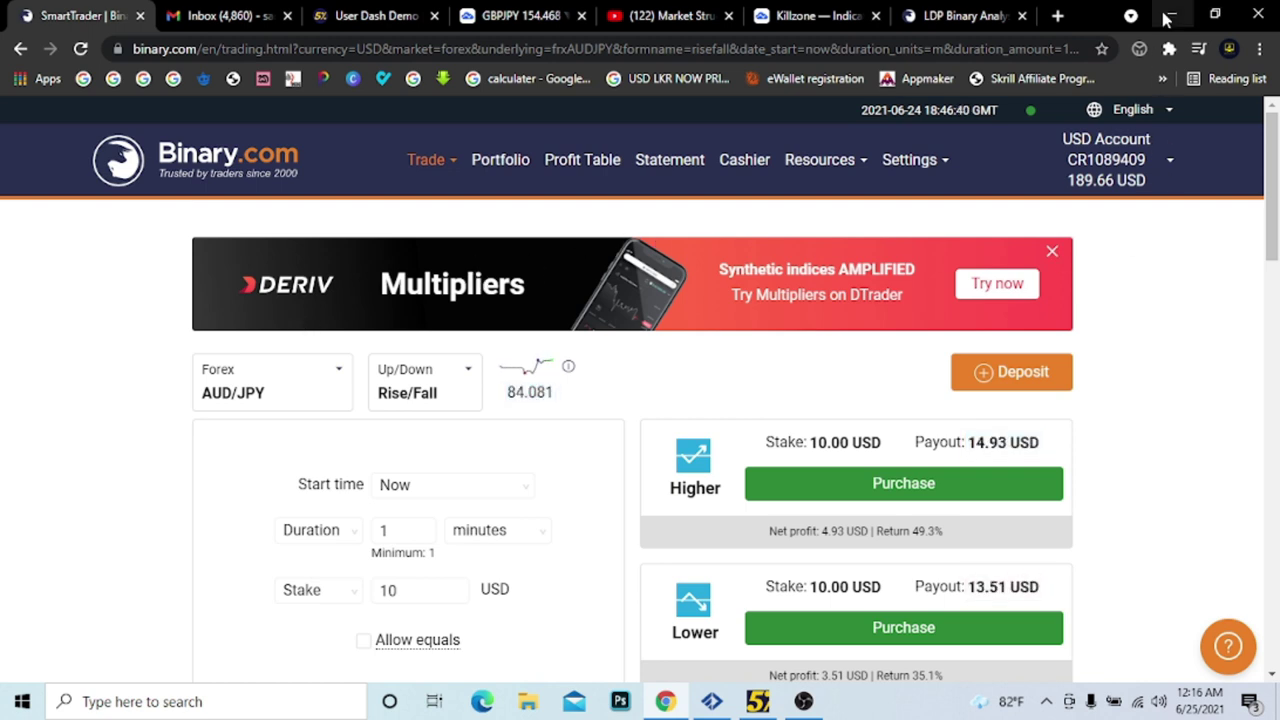
Open the fx guide tik tracker workbook from the desktop and set its Masaniello capital to 50.
{"action": "left_click", "coordinate": [1166, 18]}
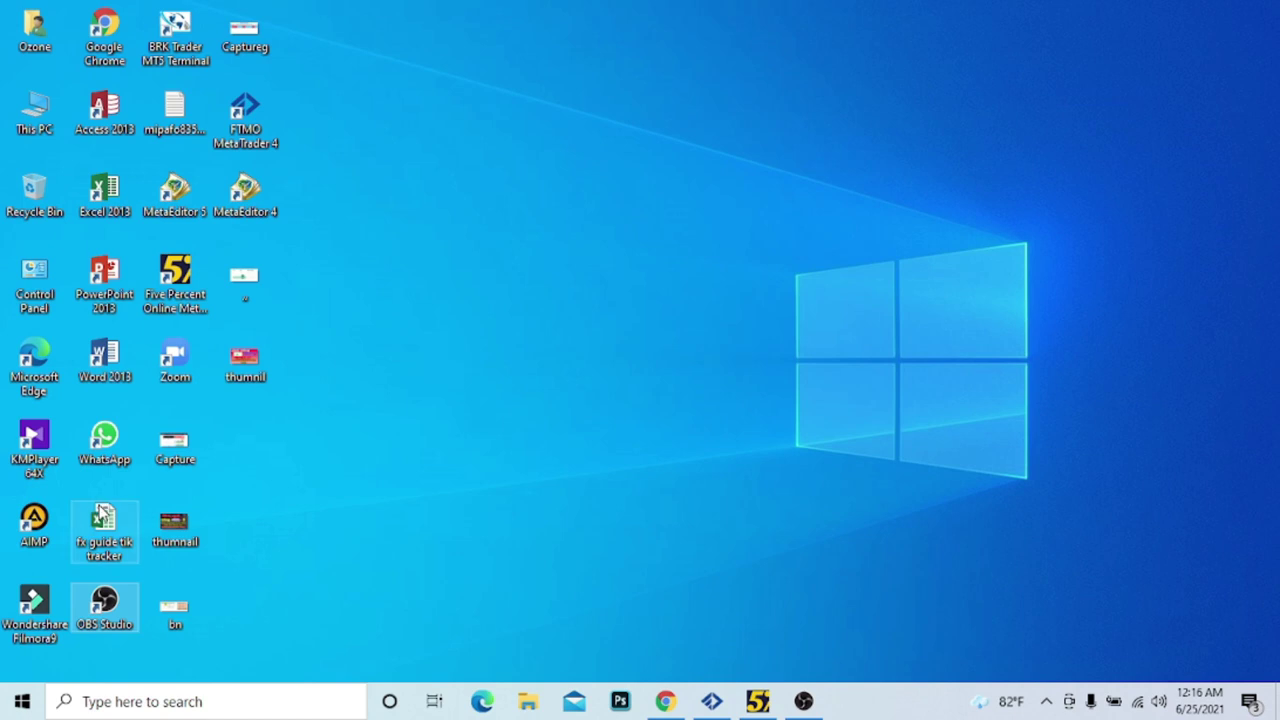
{"action": "double_click", "coordinate": [110, 520]}
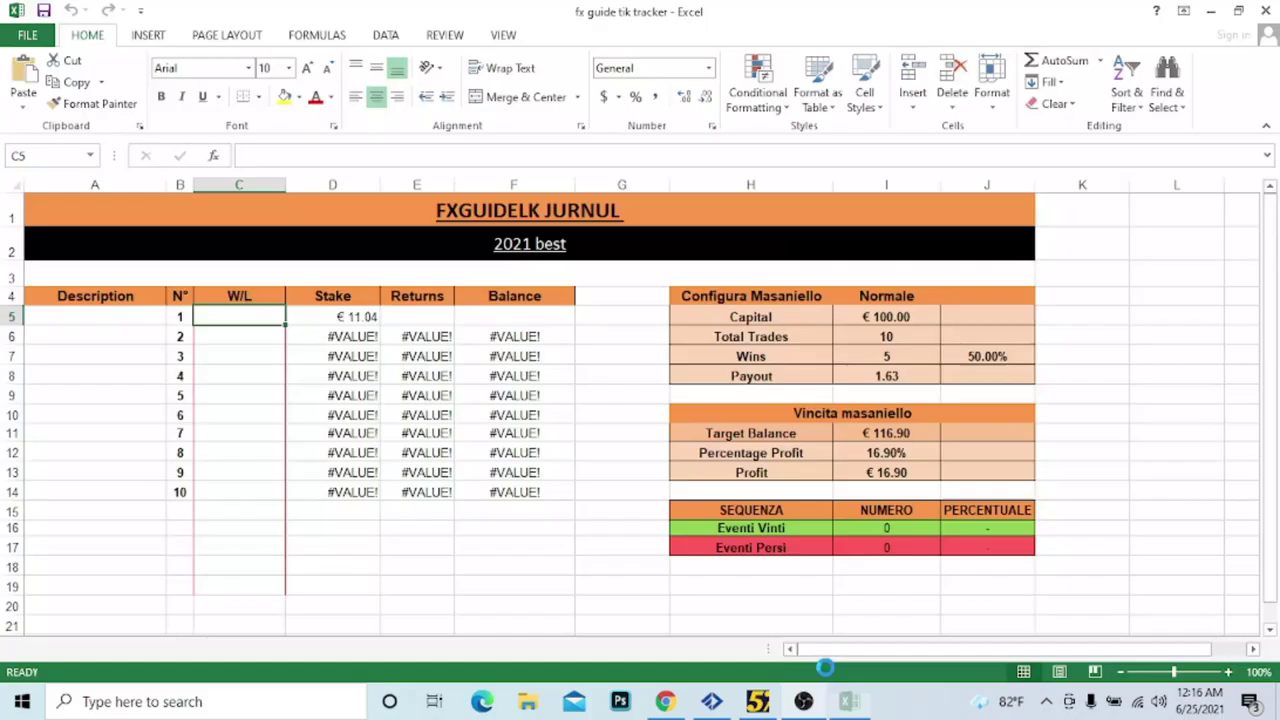
{"action": "left_click", "coordinate": [900, 317]}
{"action": "double_click", "coordinate": [900, 317]}
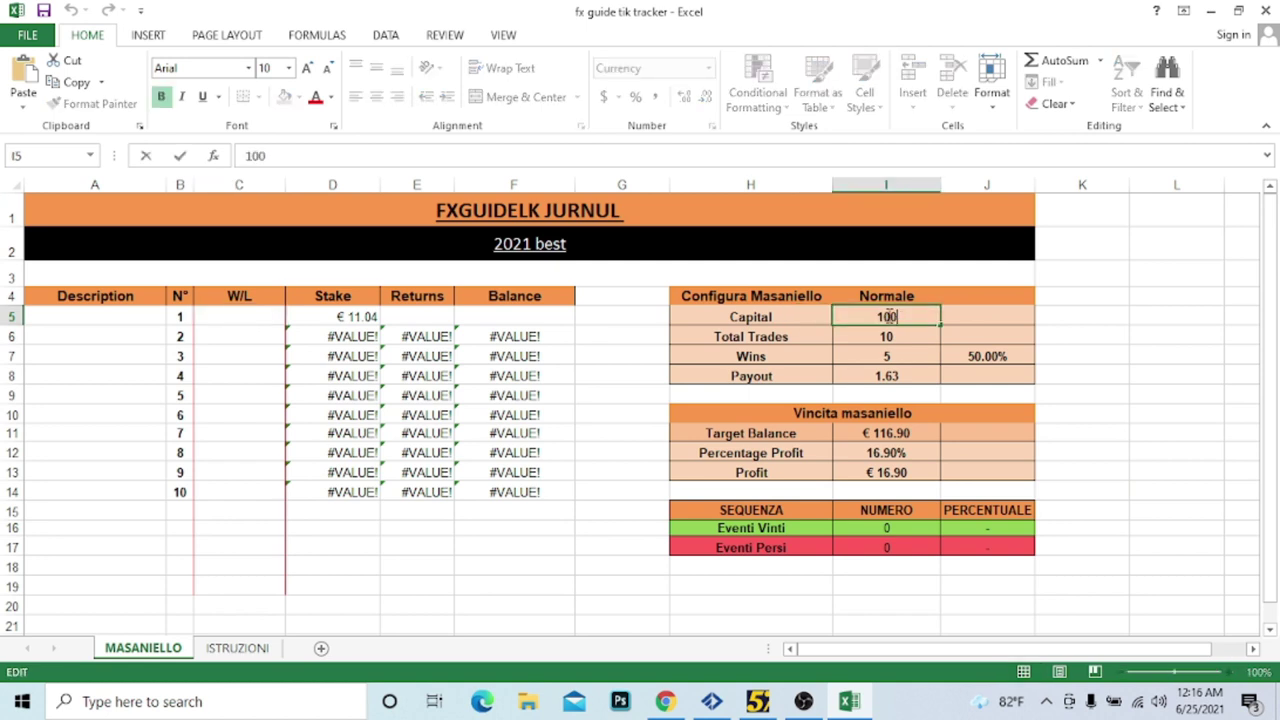
{"action": "double_click", "coordinate": [882, 317]}
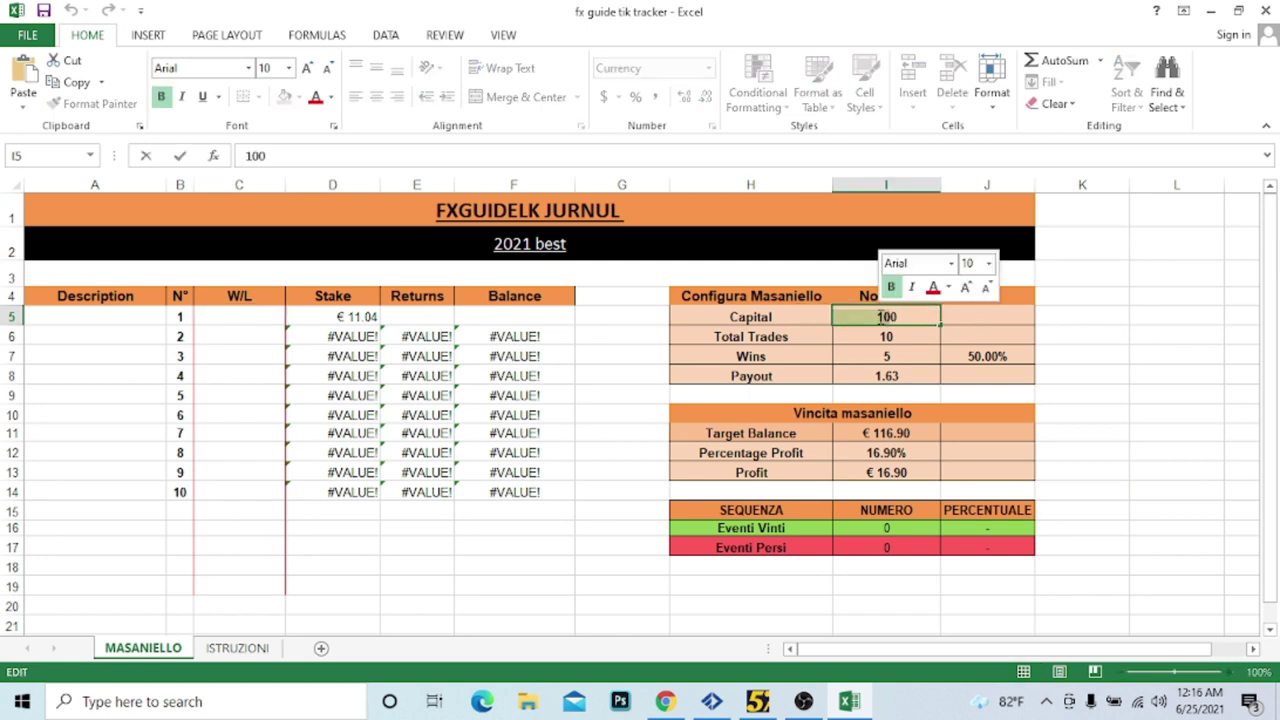
{"action": "type", "text": "50"}
{"action": "left_click", "coordinate": [897, 337]}
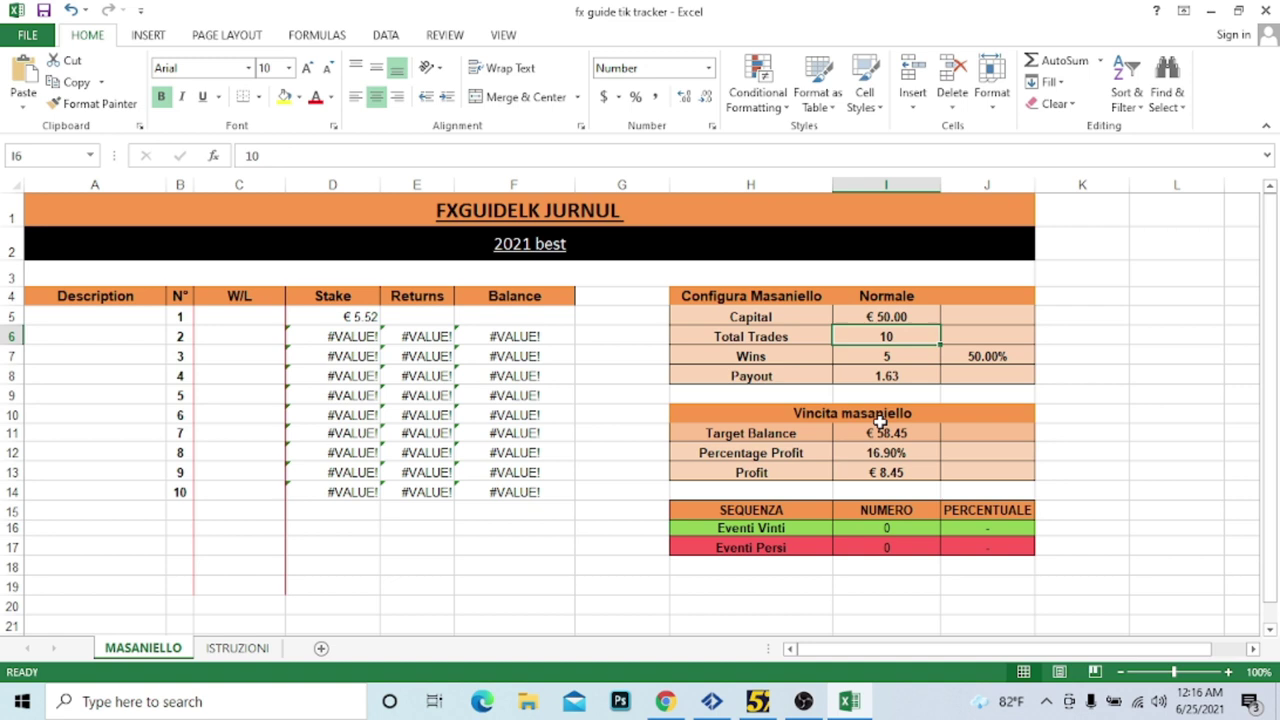
Switch to the Binary.com trading page in Chrome and choose Volatility 100 Index from Synthetic Indices as the market.
{"action": "left_click", "coordinate": [665, 701]}
{"action": "left_click", "coordinate": [335, 395]}
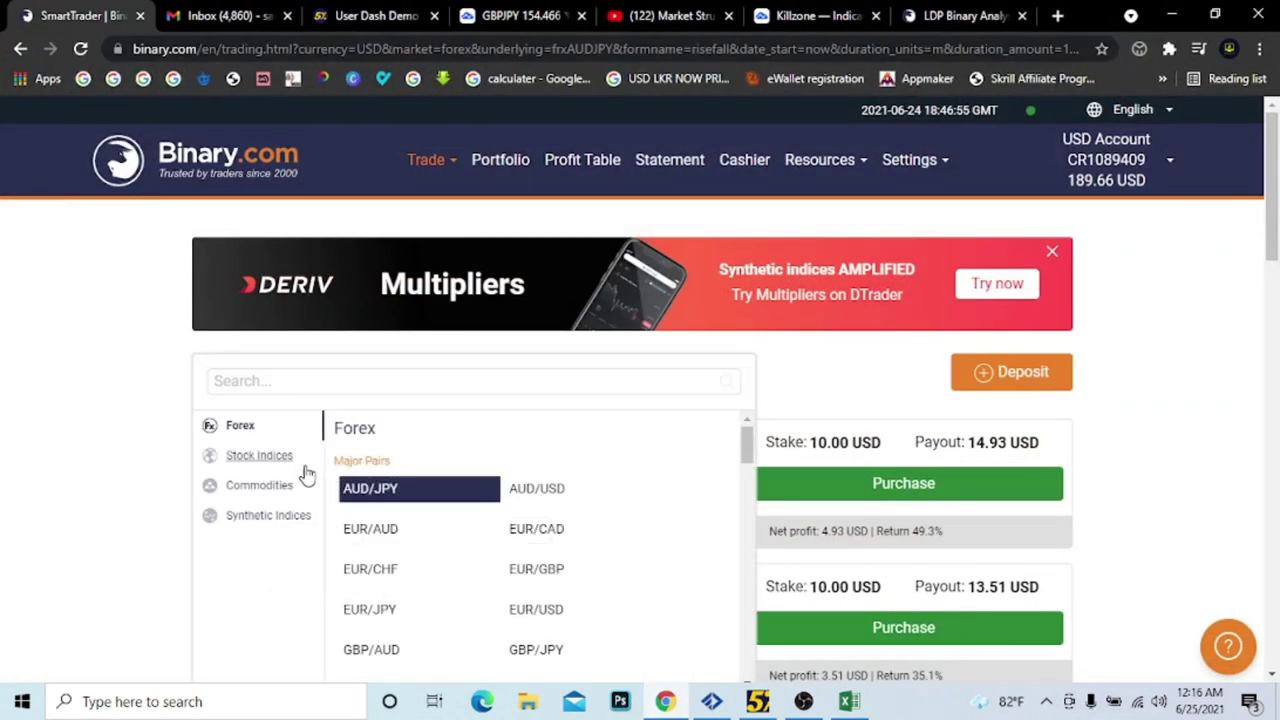
{"action": "left_click", "coordinate": [257, 517]}
{"action": "left_click", "coordinate": [515, 640]}
{"action": "scroll", "coordinate": [143, 514], "scroll_direction": "down", "scroll_amount": 1}
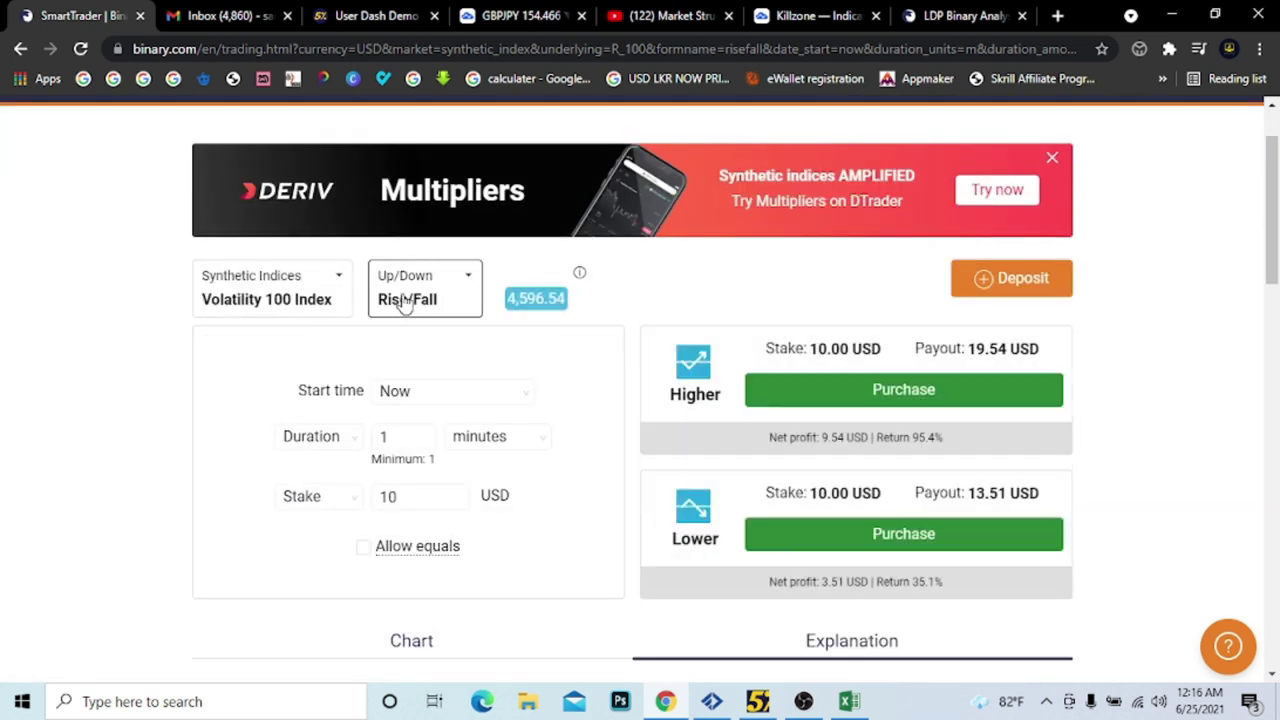
Set the trade type to Over/Under digits with a last digit prediction of 6.
{"action": "left_click", "coordinate": [406, 297]}
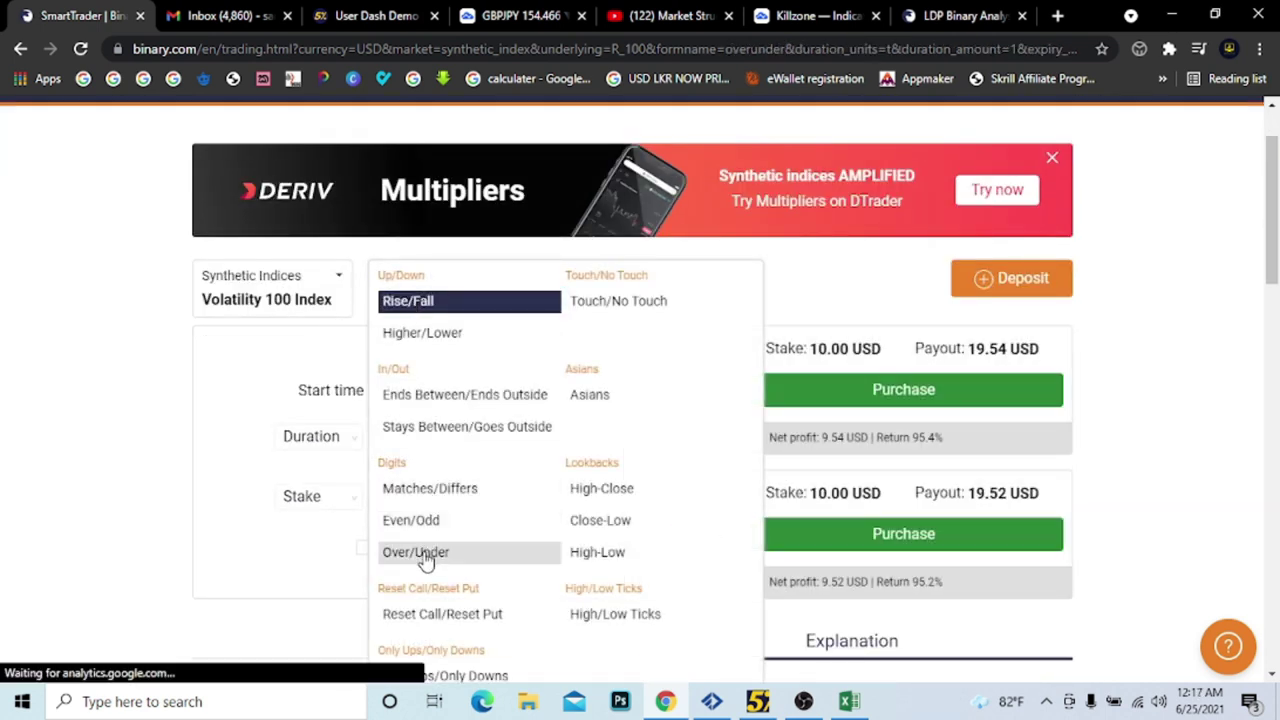
{"action": "left_click", "coordinate": [410, 551]}
{"action": "left_click", "coordinate": [414, 486]}
{"action": "scroll", "coordinate": [411, 600], "scroll_direction": "down", "scroll_amount": 1}
{"action": "left_click", "coordinate": [400, 584]}
{"action": "scroll", "coordinate": [222, 518], "scroll_direction": "down", "scroll_amount": 1}
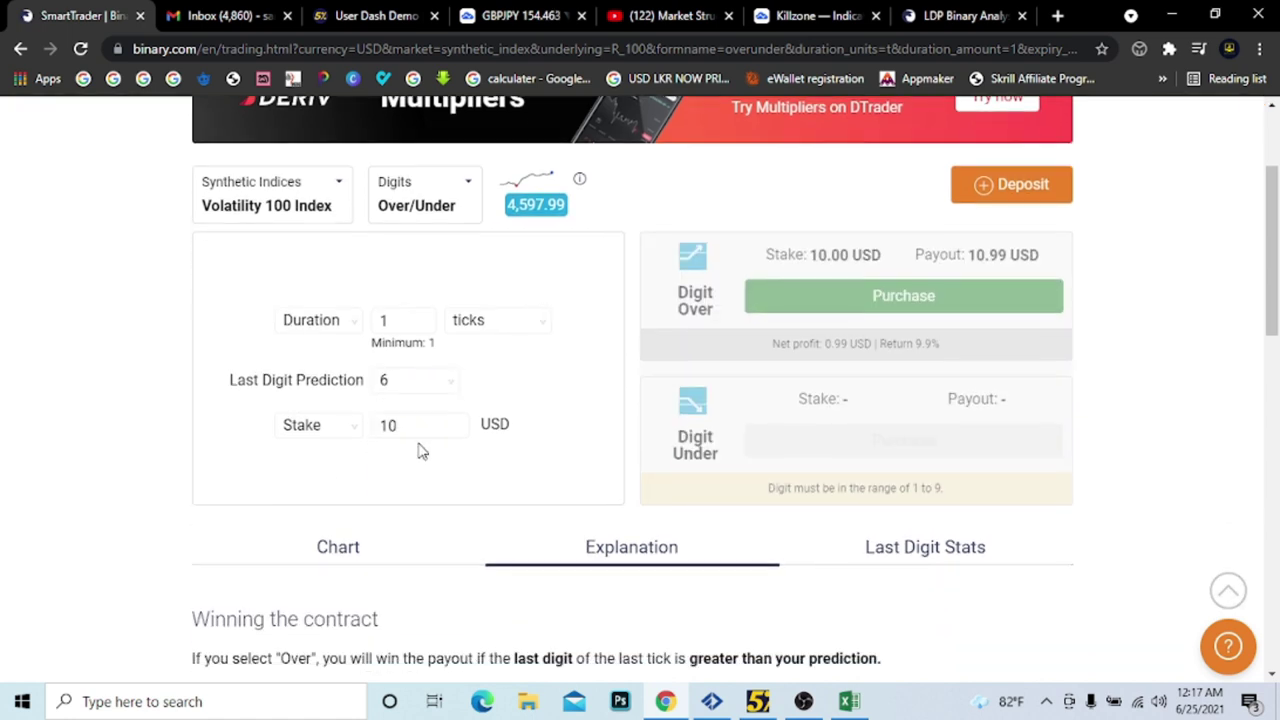
Purchase a Digit Under contract with a stake of 5.52 USD and close its contract panel.
{"action": "double_click", "coordinate": [420, 426]}
{"action": "type", "text": "5.52"}
{"action": "left_click", "coordinate": [460, 506]}
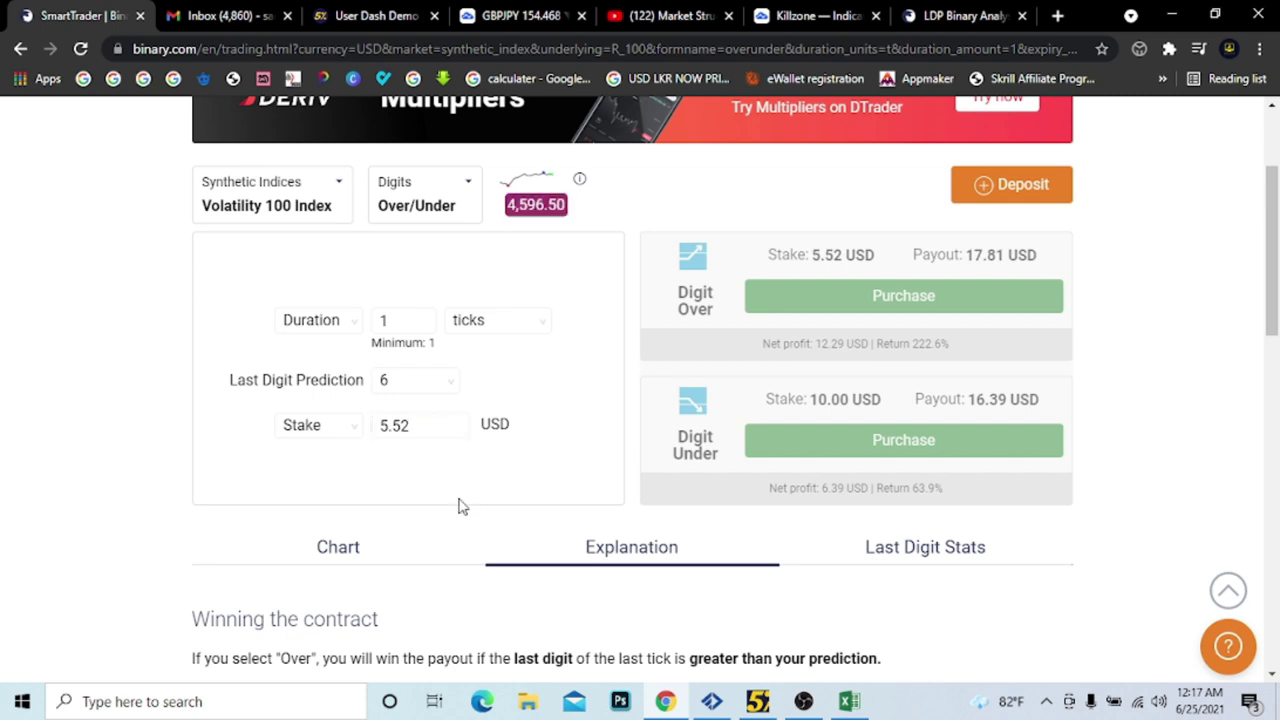
{"action": "scroll", "coordinate": [460, 506], "scroll_direction": "up", "scroll_amount": 2}
{"action": "scroll", "coordinate": [445, 475], "scroll_direction": "down", "scroll_amount": 1}
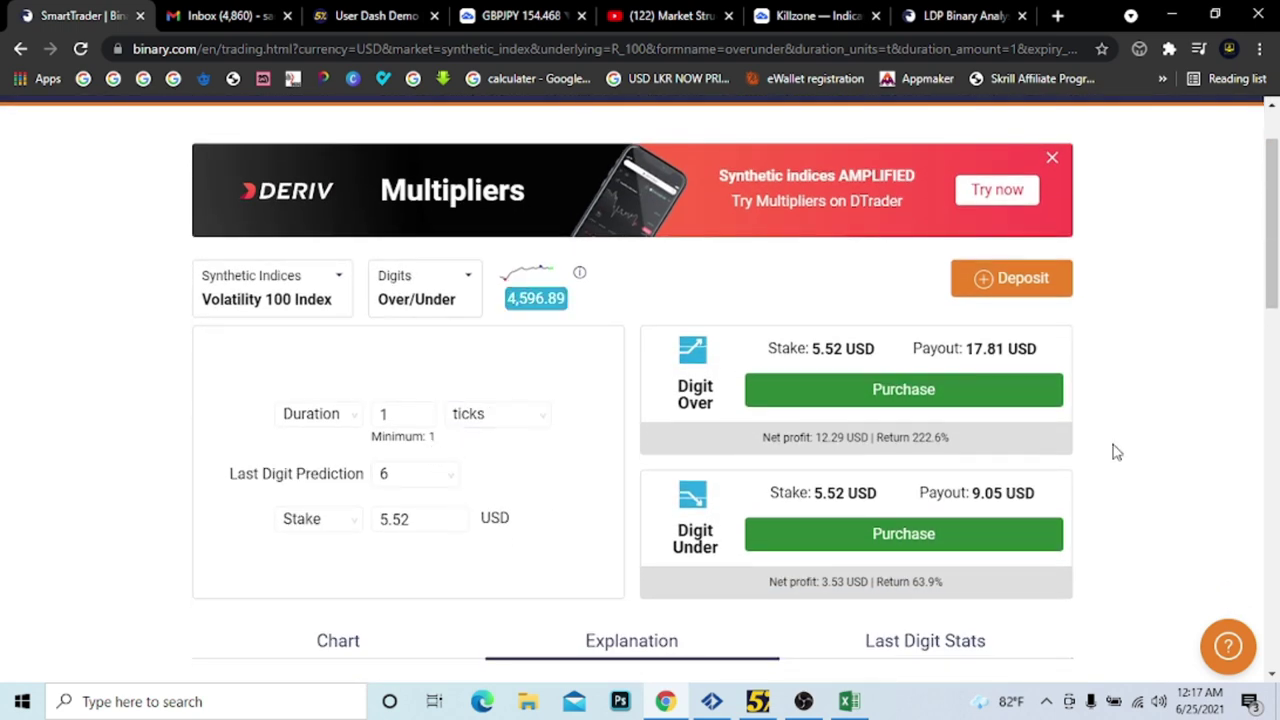
{"action": "left_click", "coordinate": [898, 537]}
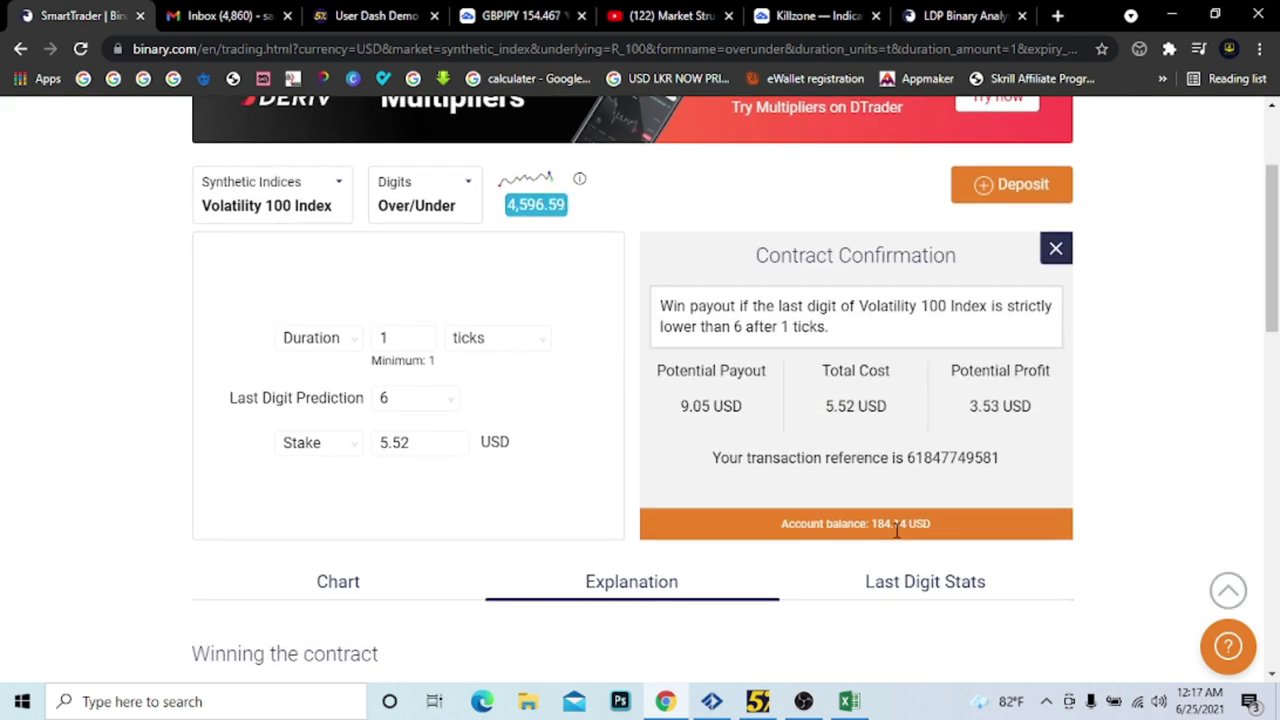
{"action": "left_click", "coordinate": [1228, 590]}
{"action": "left_click", "coordinate": [1054, 342]}
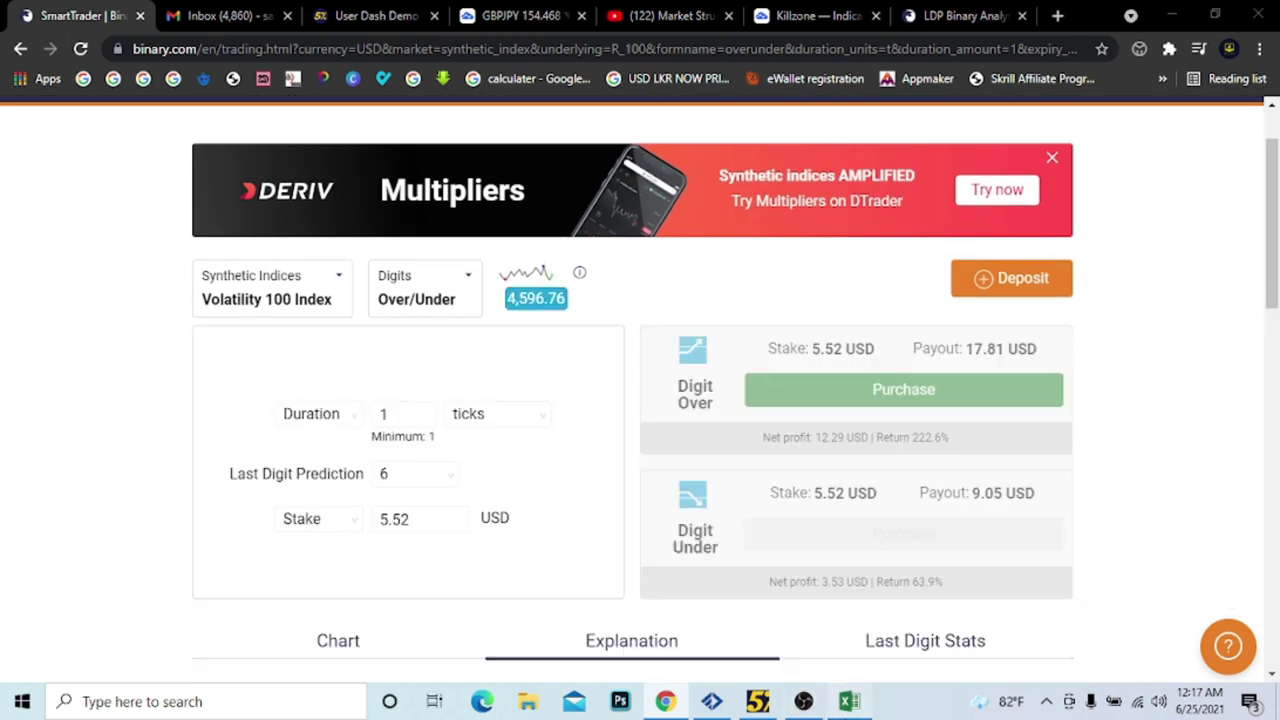
Switch to the Excel tracker and record trade 1 as L in the W/L column.
{"action": "left_click", "coordinate": [849, 701]}
{"action": "left_click", "coordinate": [254, 318]}
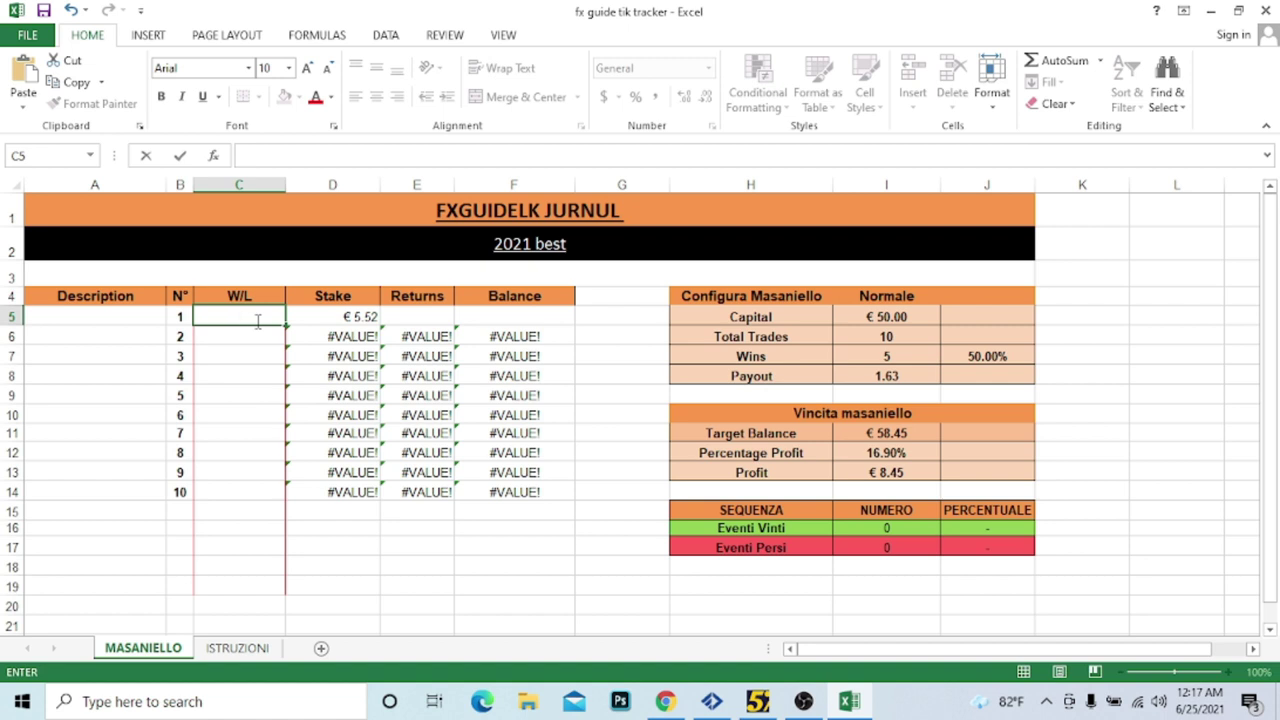
{"action": "key", "text": "Escape"}
{"action": "key", "text": "Up"}
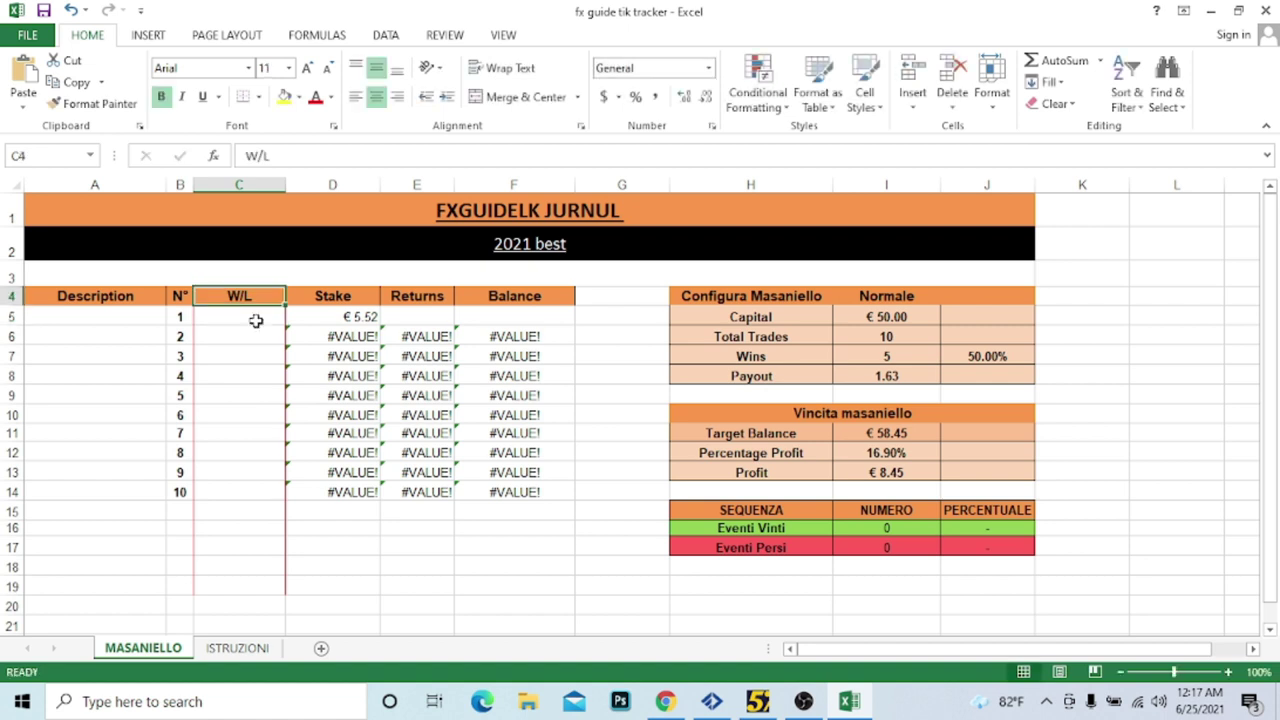
{"action": "left_click", "coordinate": [255, 320]}
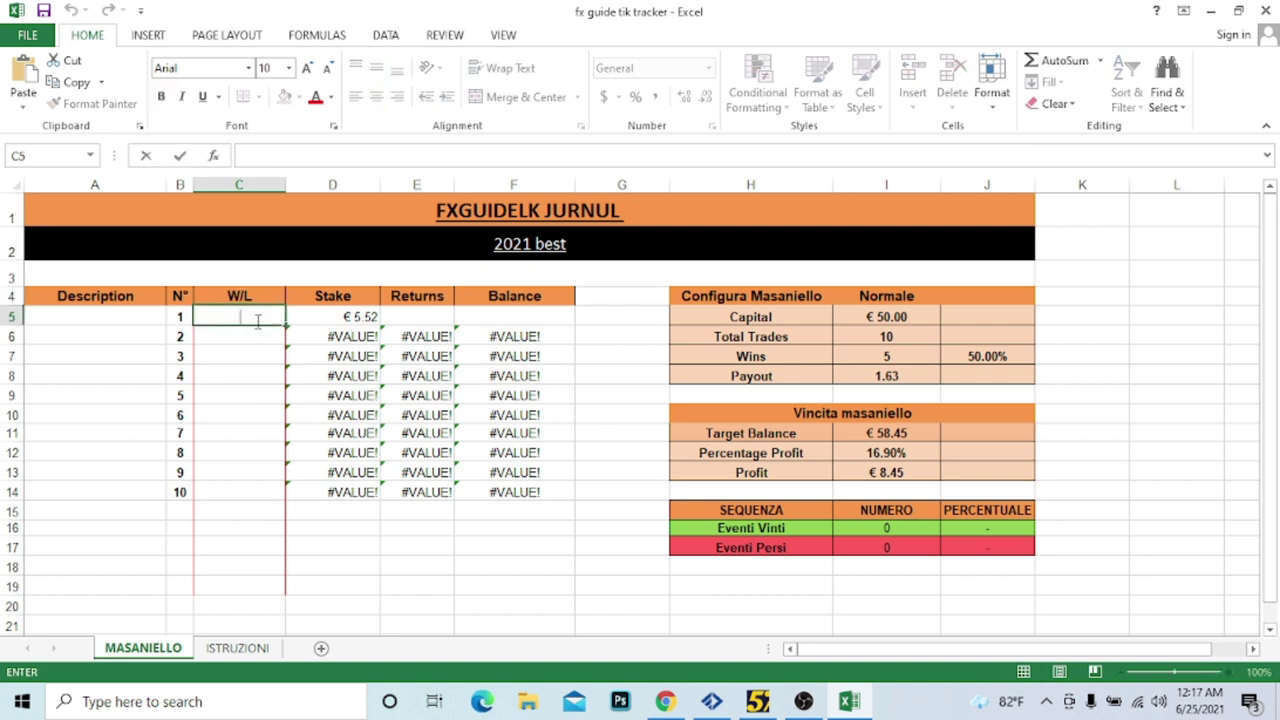
{"action": "key", "text": "Return"}
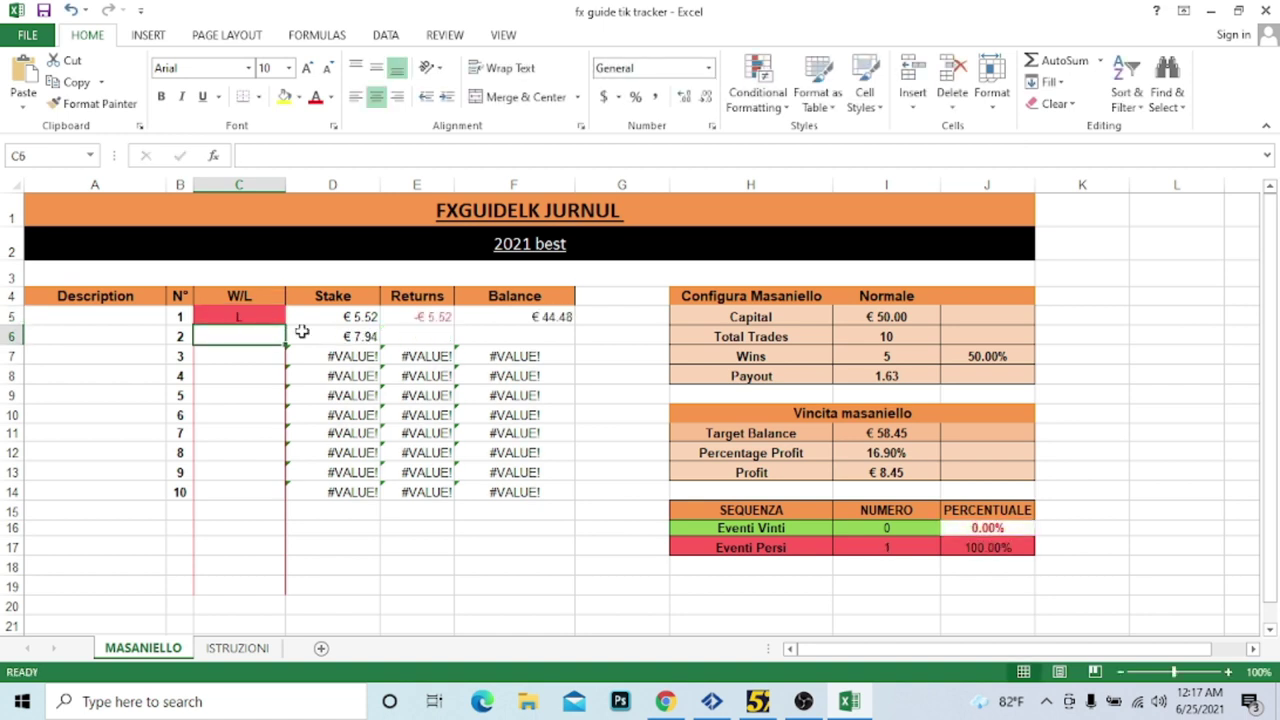
Return to Binary.com in Chrome, purchase a Digit Under contract with a stake of 7.94 USD and close its contract panel.
{"action": "left_click", "coordinate": [665, 701]}
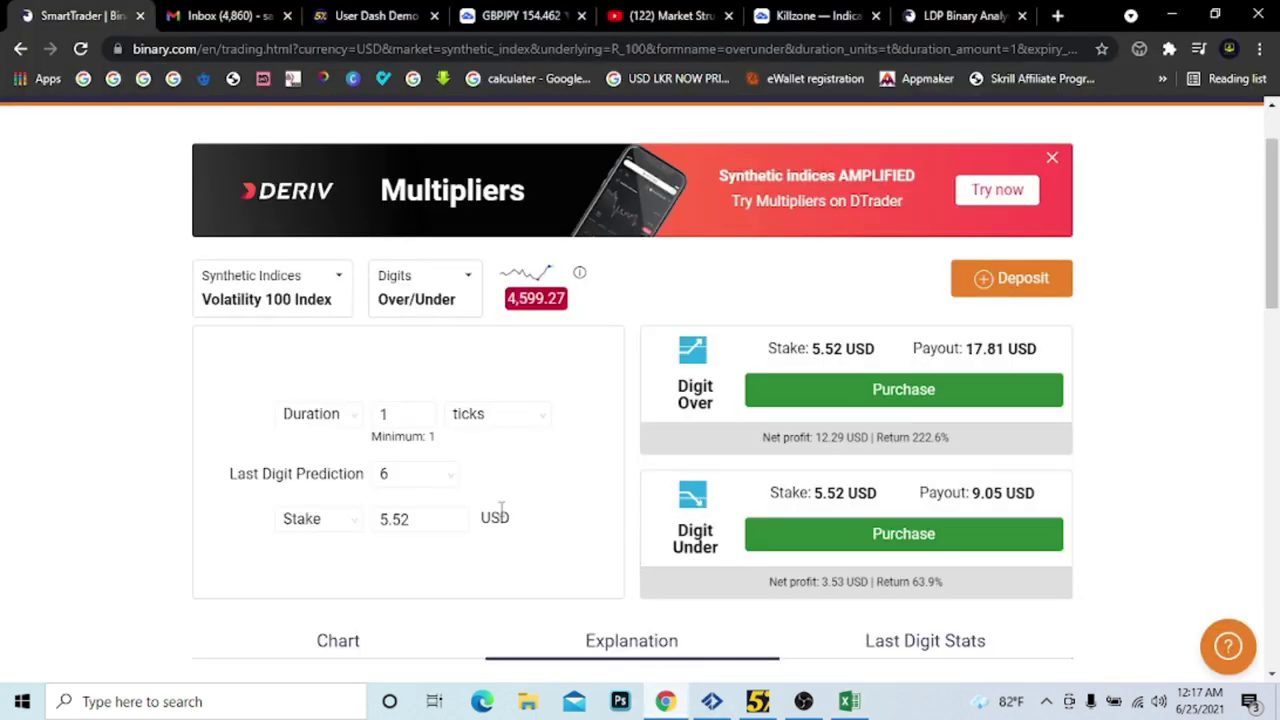
{"action": "double_click", "coordinate": [424, 520]}
{"action": "type", "text": "7"}
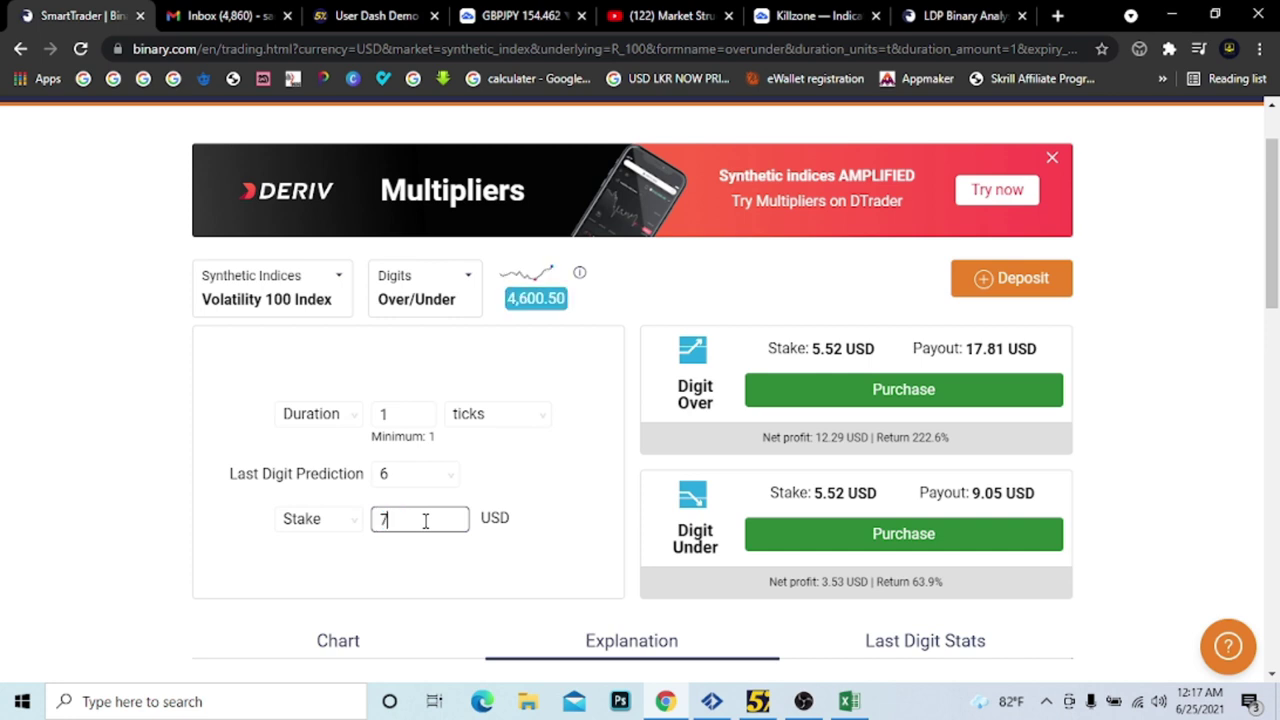
{"action": "type", "text": ".94"}
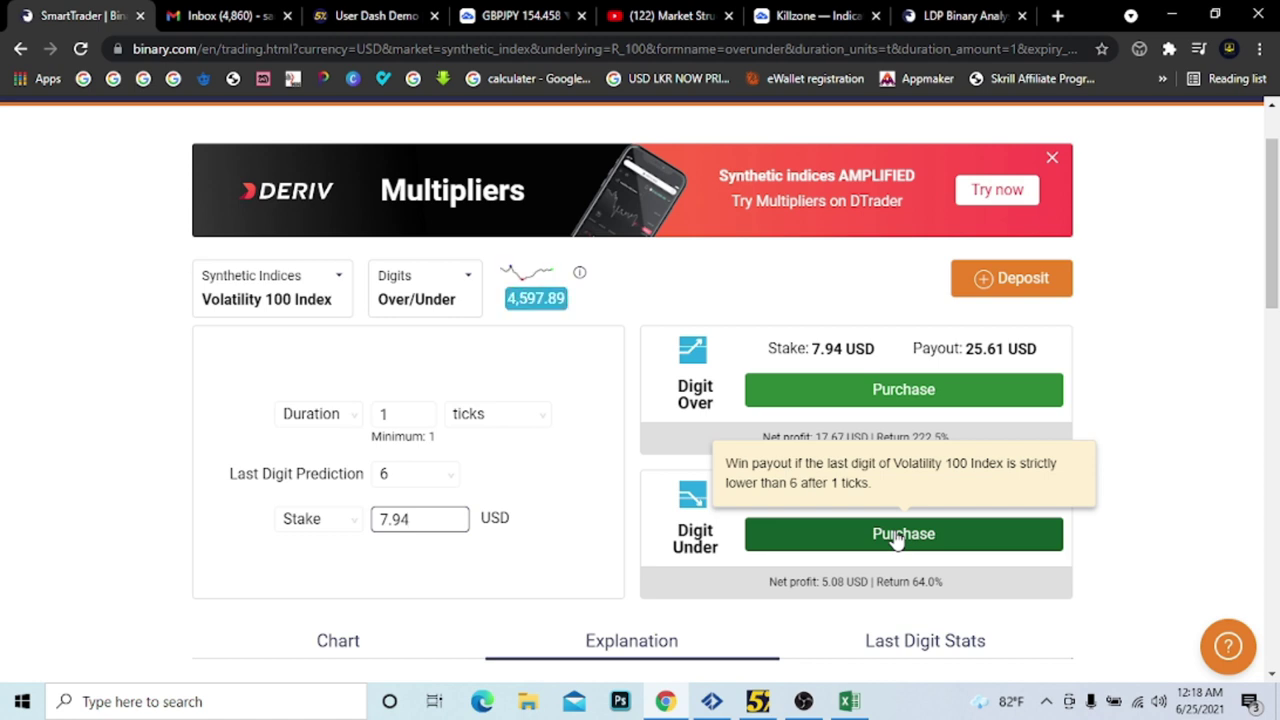
{"action": "left_click", "coordinate": [897, 535]}
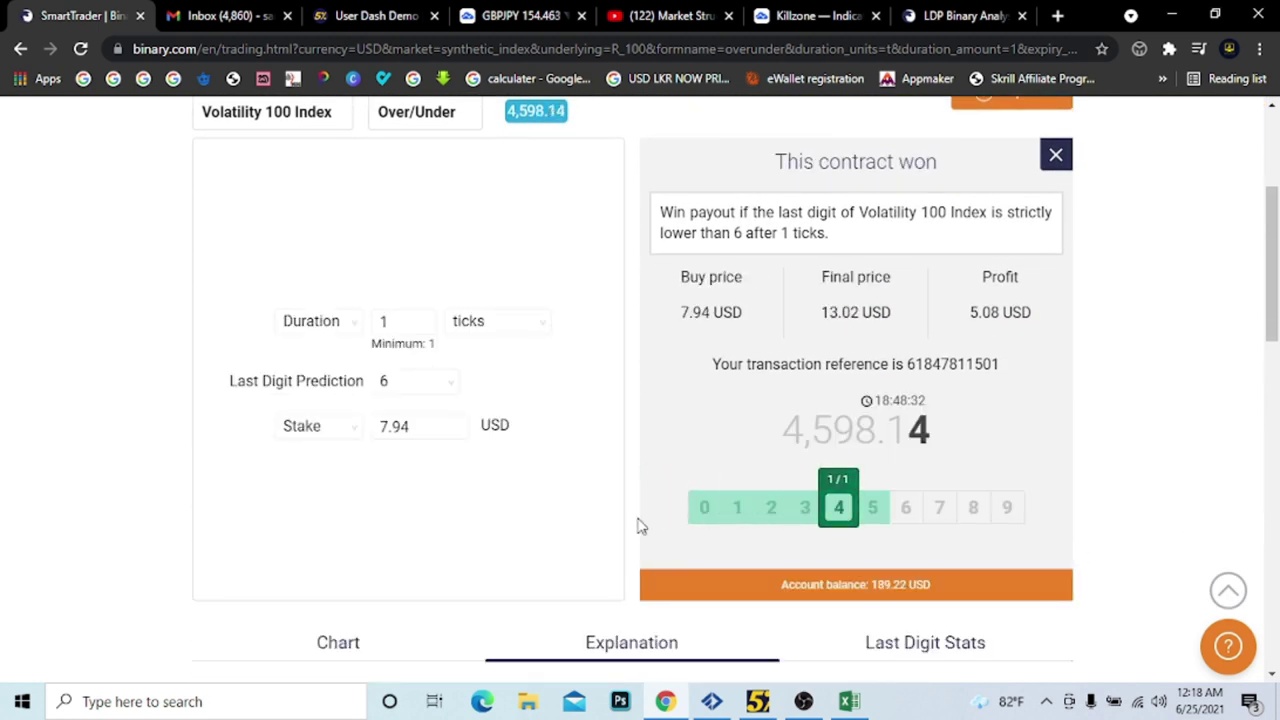
{"action": "scroll", "coordinate": [1083, 280], "scroll_direction": "up", "scroll_amount": 1}
{"action": "left_click", "coordinate": [1055, 250]}
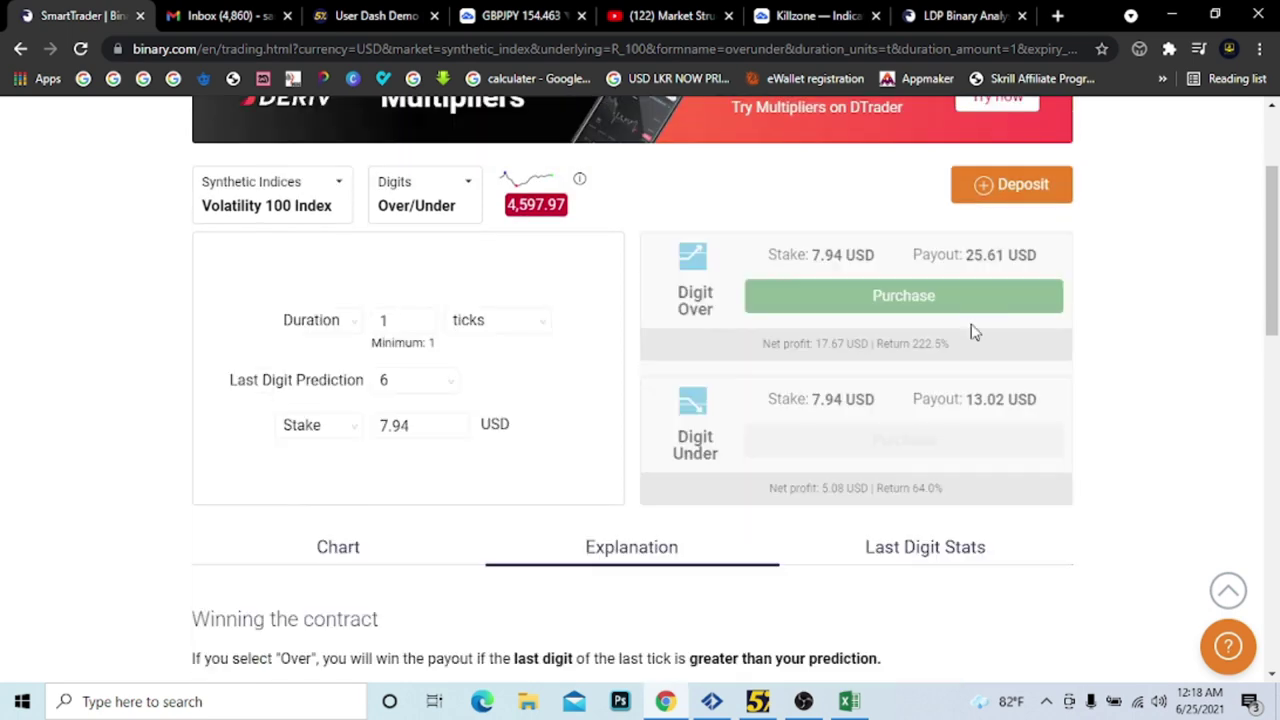
Switch to the Excel tracker and record trade 2 as W in the W/L column.
{"action": "left_click", "coordinate": [849, 701]}
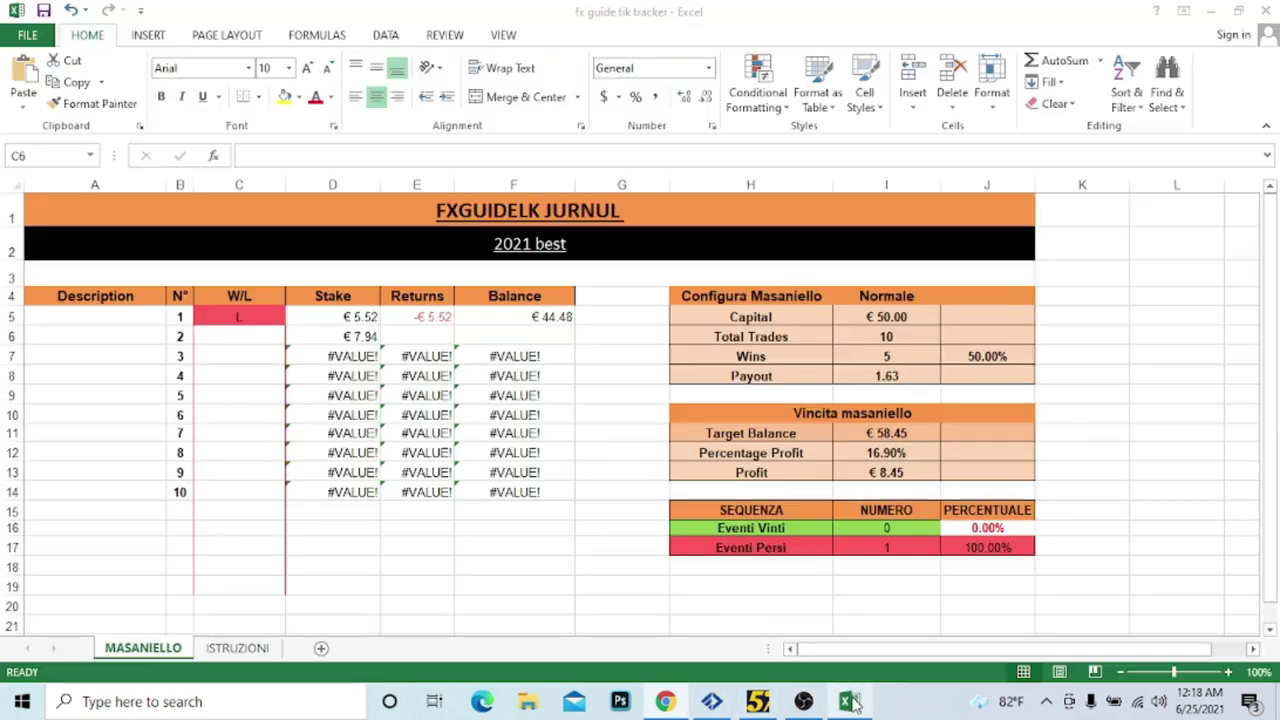
{"action": "double_click", "coordinate": [266, 339]}
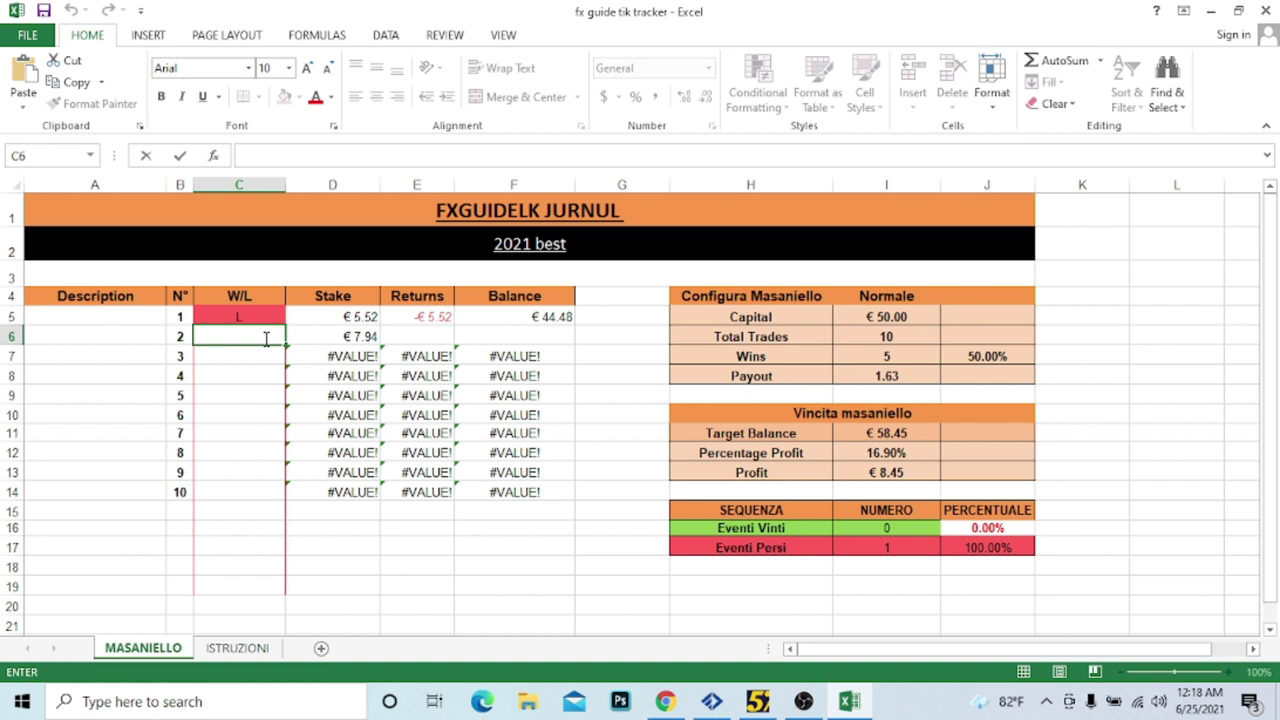
{"action": "type", "text": "w"}
{"action": "key", "text": "Return"}
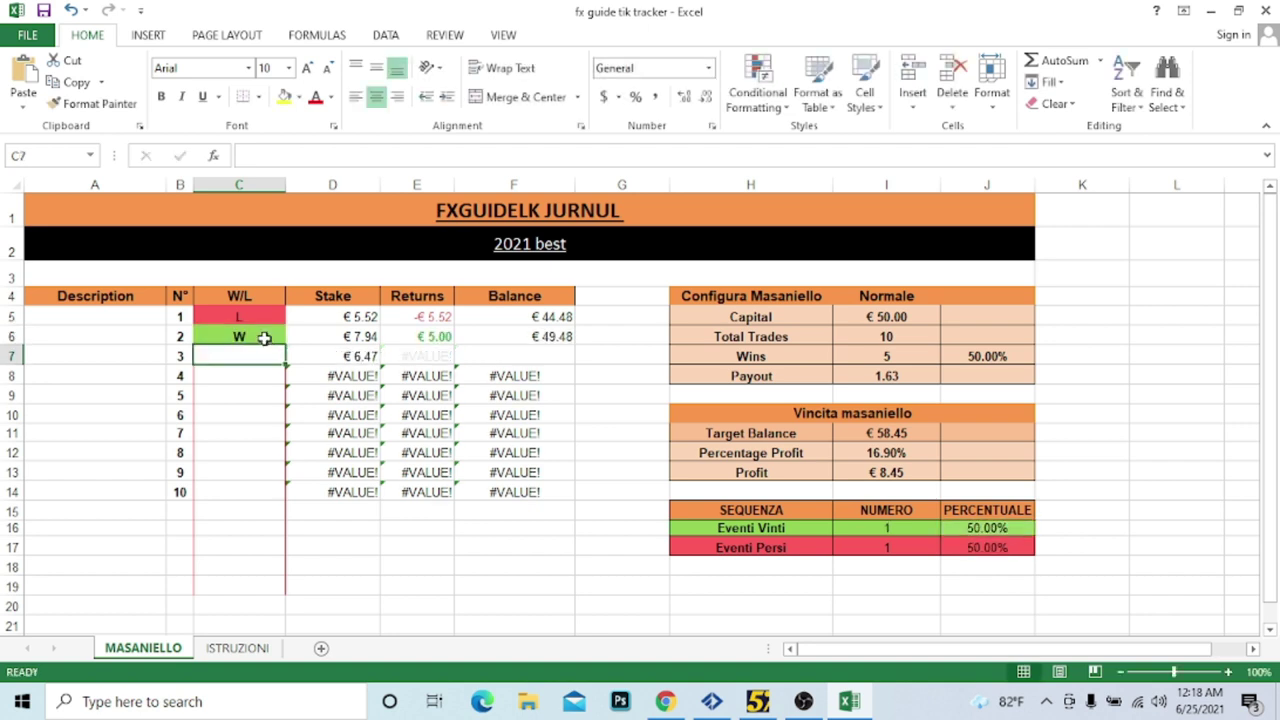
Return to Binary.com in Chrome, purchase a Digit Under contract with a stake of 6.47 USD and close its contract panel.
{"action": "left_click", "coordinate": [666, 701]}
{"action": "left_click", "coordinate": [408, 432]}
{"action": "double_click", "coordinate": [407, 427]}
{"action": "type", "text": "6.47"}
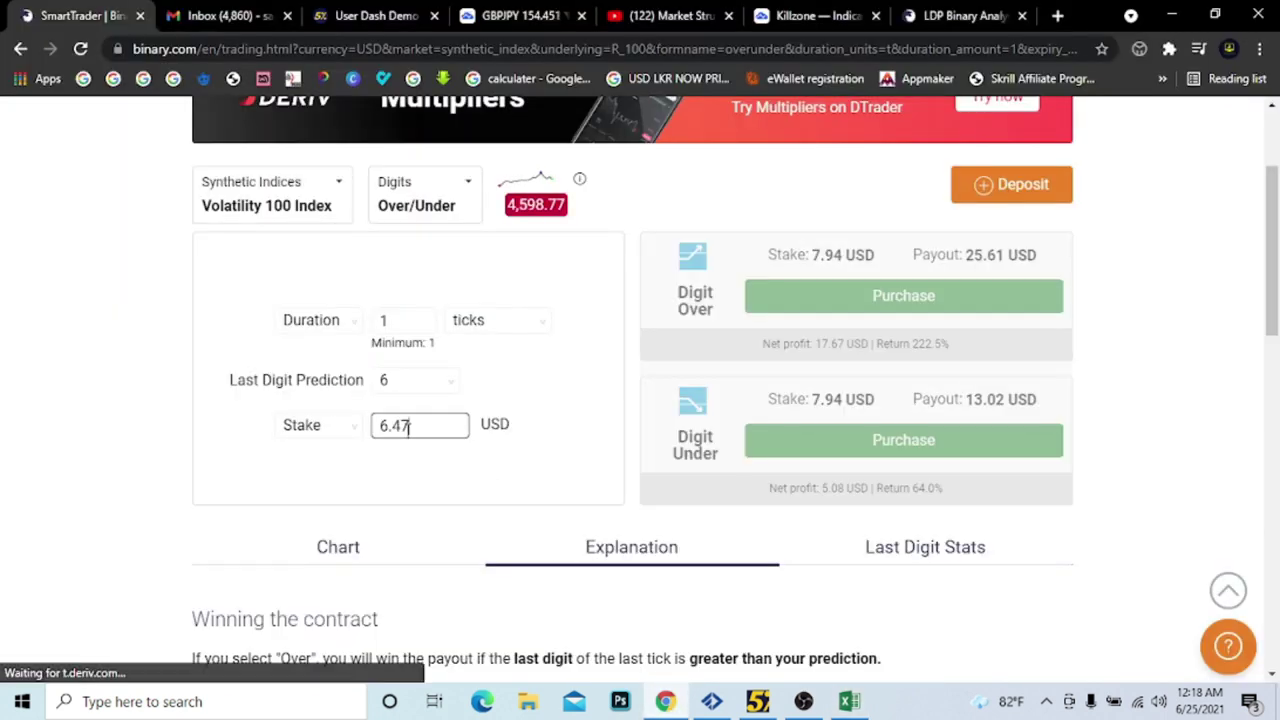
{"action": "left_click", "coordinate": [900, 440]}
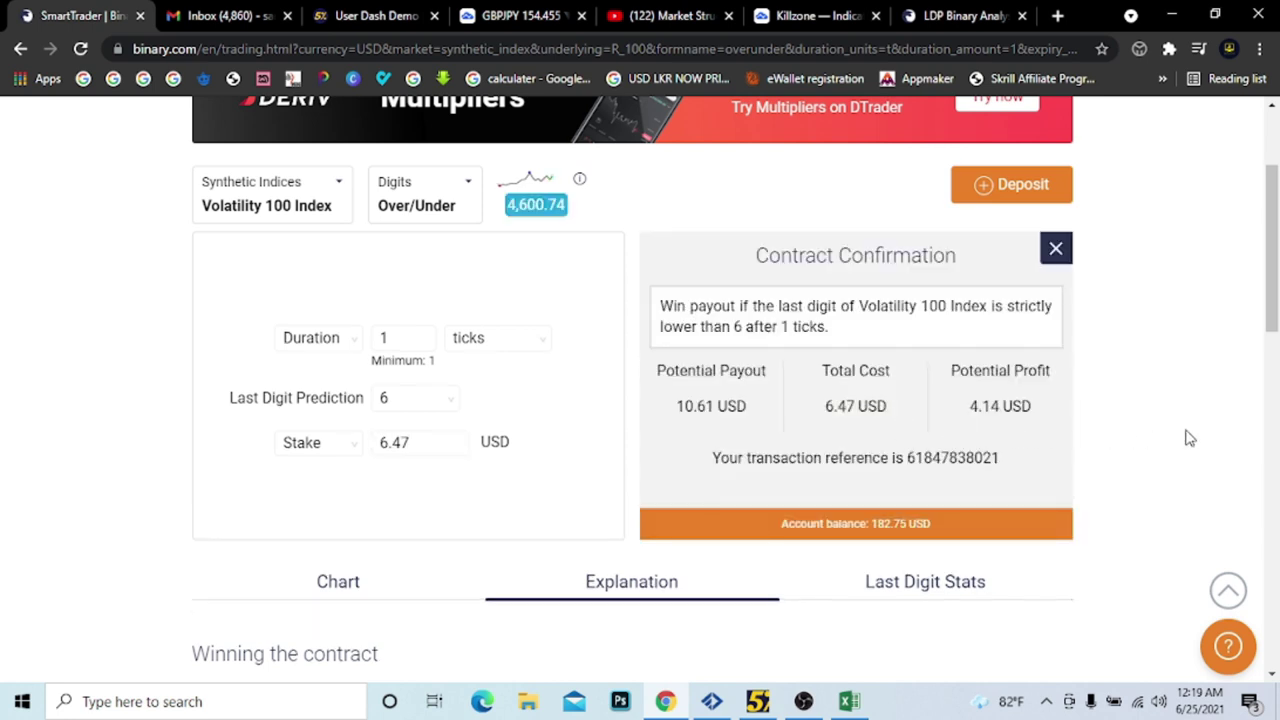
{"action": "scroll", "coordinate": [1145, 432], "scroll_direction": "down", "scroll_amount": 1}
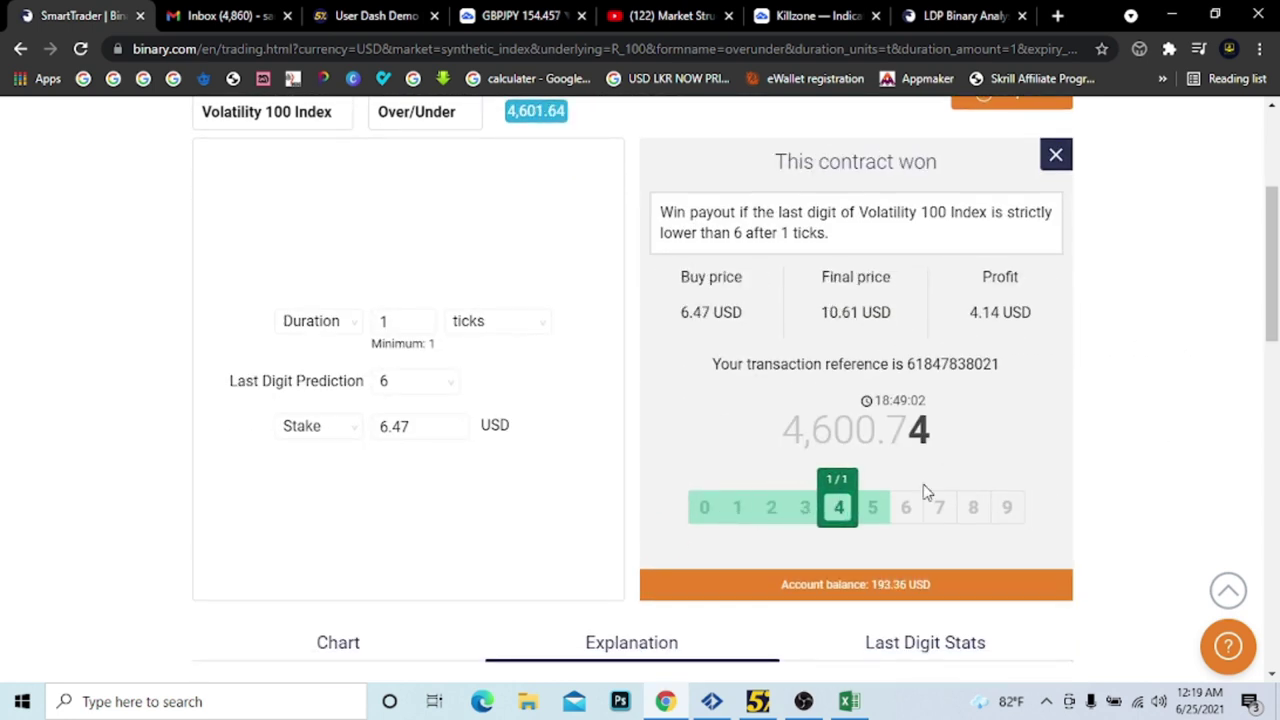
{"action": "scroll", "coordinate": [1066, 505], "scroll_direction": "up", "scroll_amount": 1}
{"action": "scroll", "coordinate": [1066, 505], "scroll_direction": "up", "scroll_amount": 1}
{"action": "left_click", "coordinate": [1055, 248]}
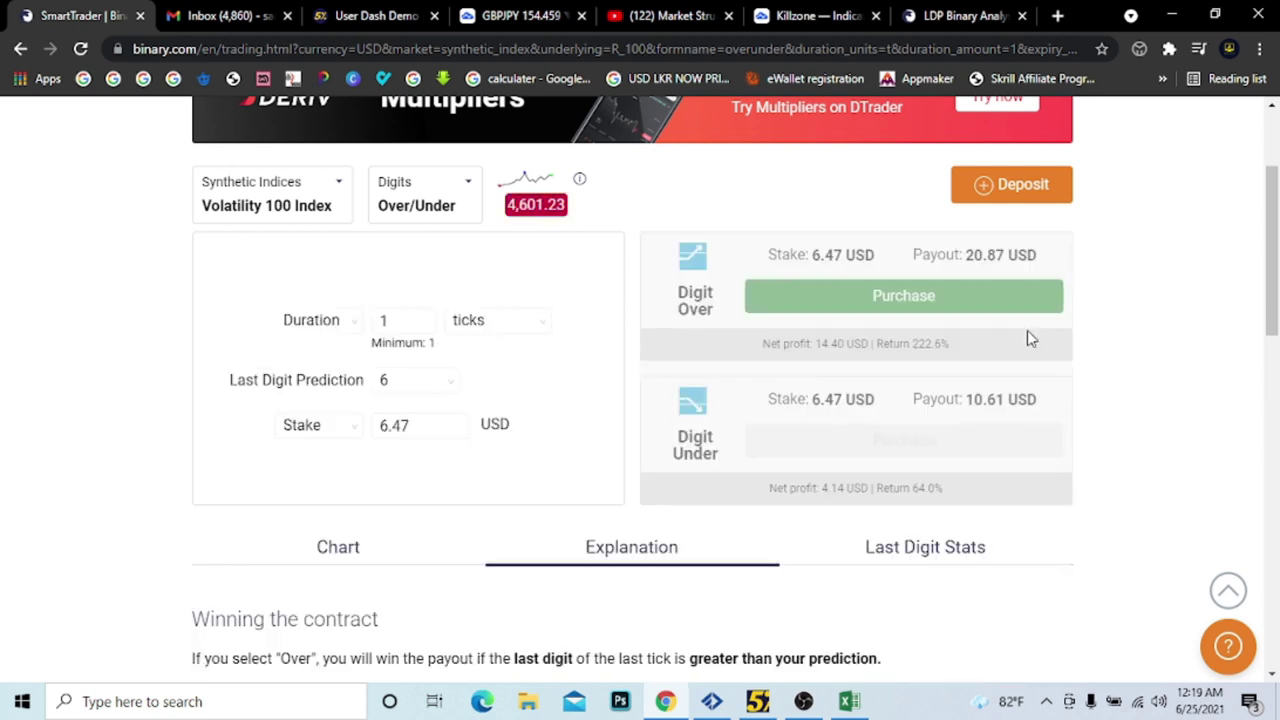
Switch to the Excel tracker and record trade 3 as W in the W/L column.
{"action": "key", "text": "alt+Tab"}
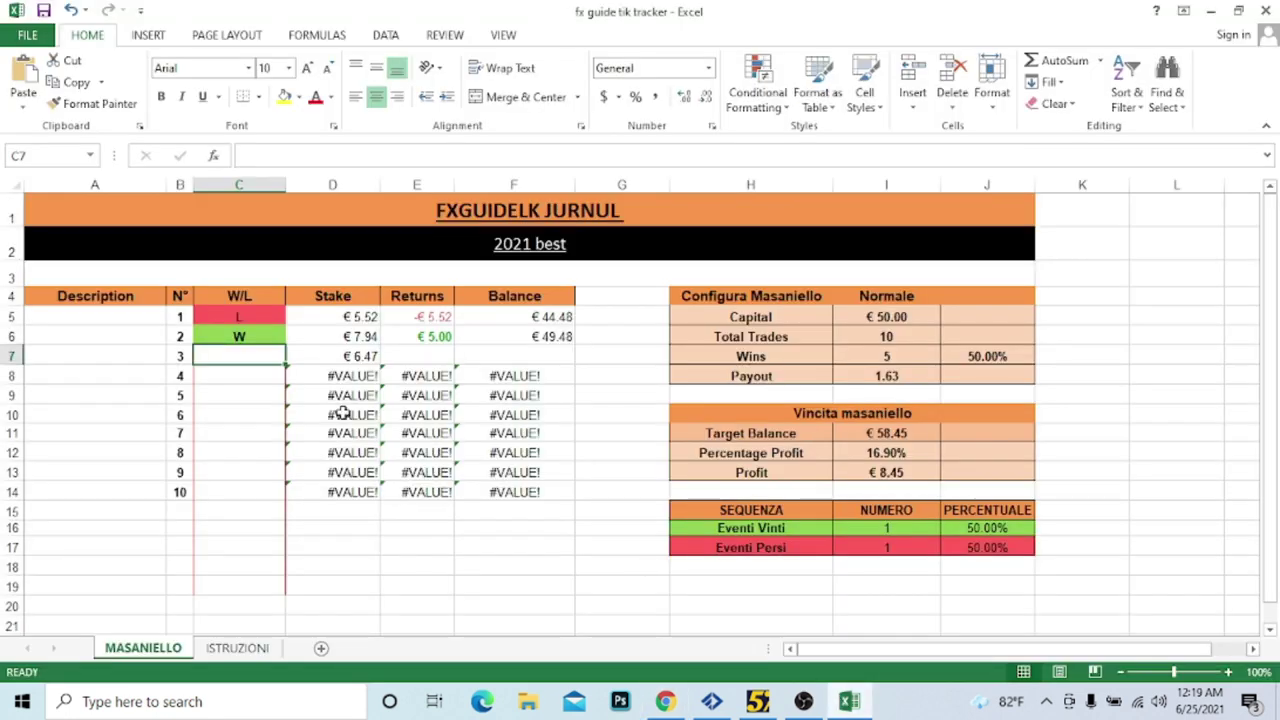
{"action": "double_click", "coordinate": [254, 356]}
{"action": "type", "text": "W"}
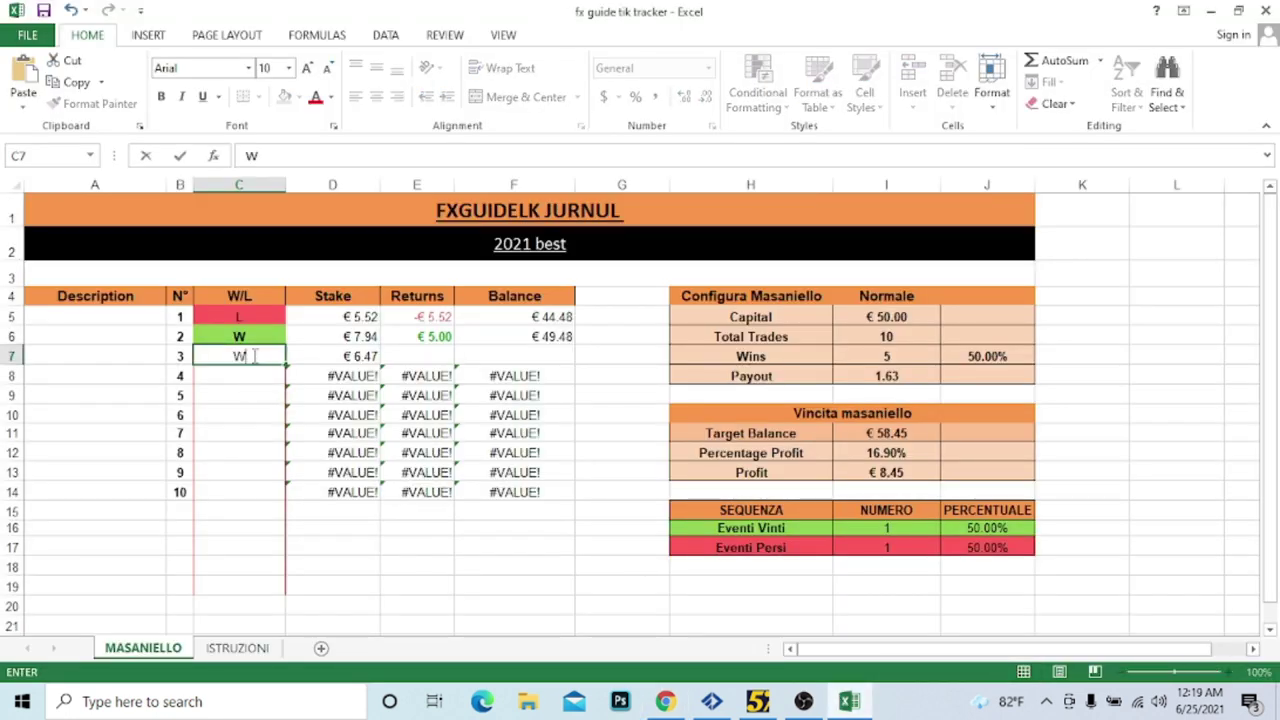
{"action": "key", "text": "Return"}
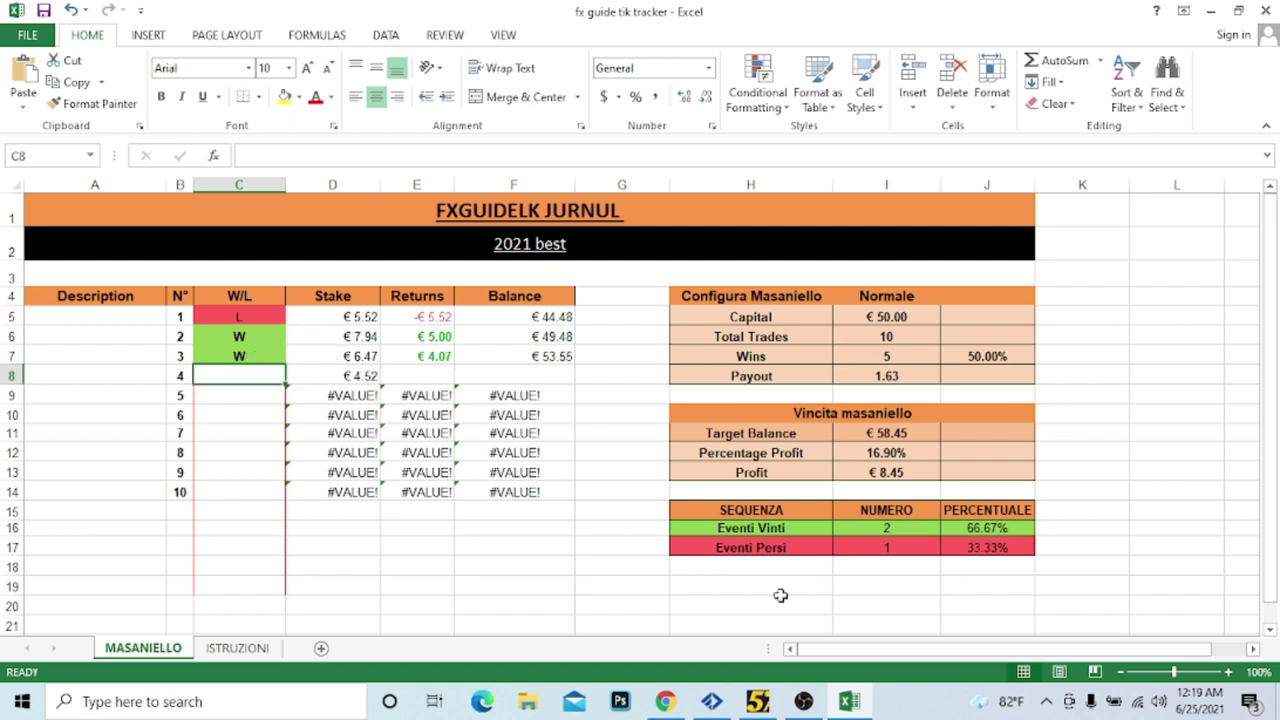
Return to Binary.com in Chrome, purchase a Digit Under contract with a stake of 4.52 USD and check its result.
{"action": "left_click", "coordinate": [665, 701]}
{"action": "left_click", "coordinate": [418, 422]}
{"action": "double_click", "coordinate": [417, 421]}
{"action": "type", "text": "4.52"}
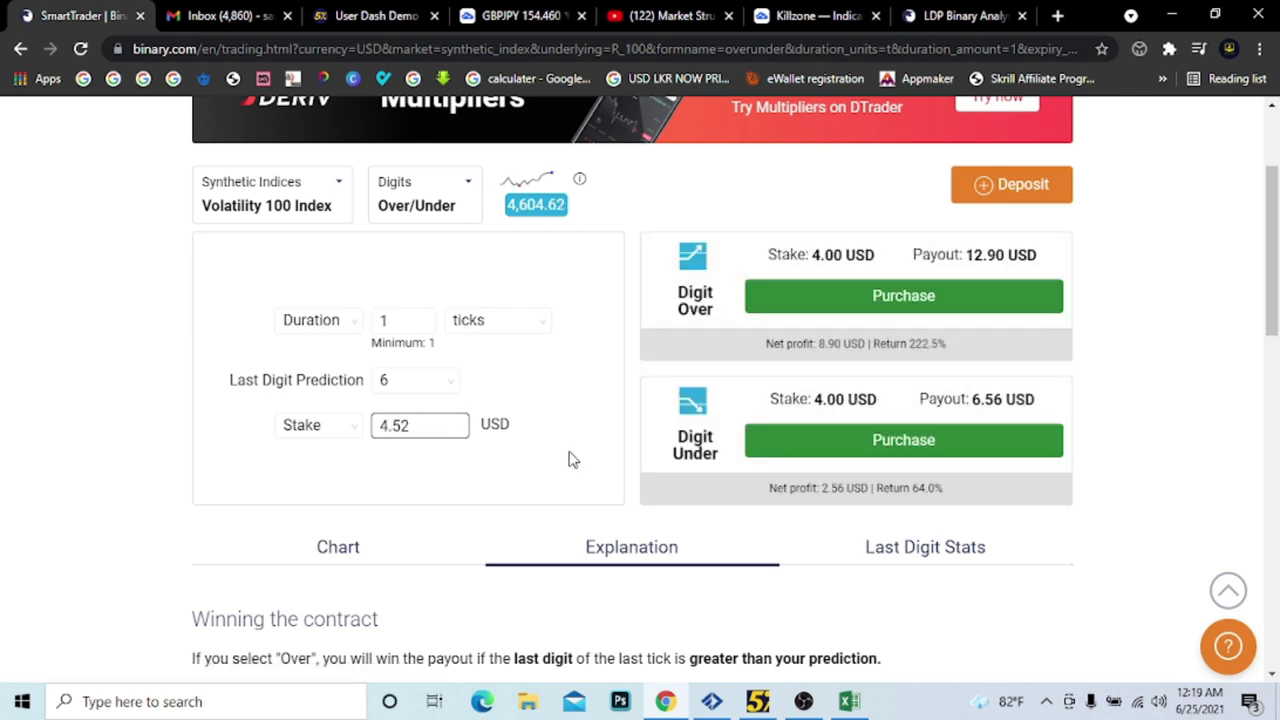
{"action": "left_click", "coordinate": [906, 441]}
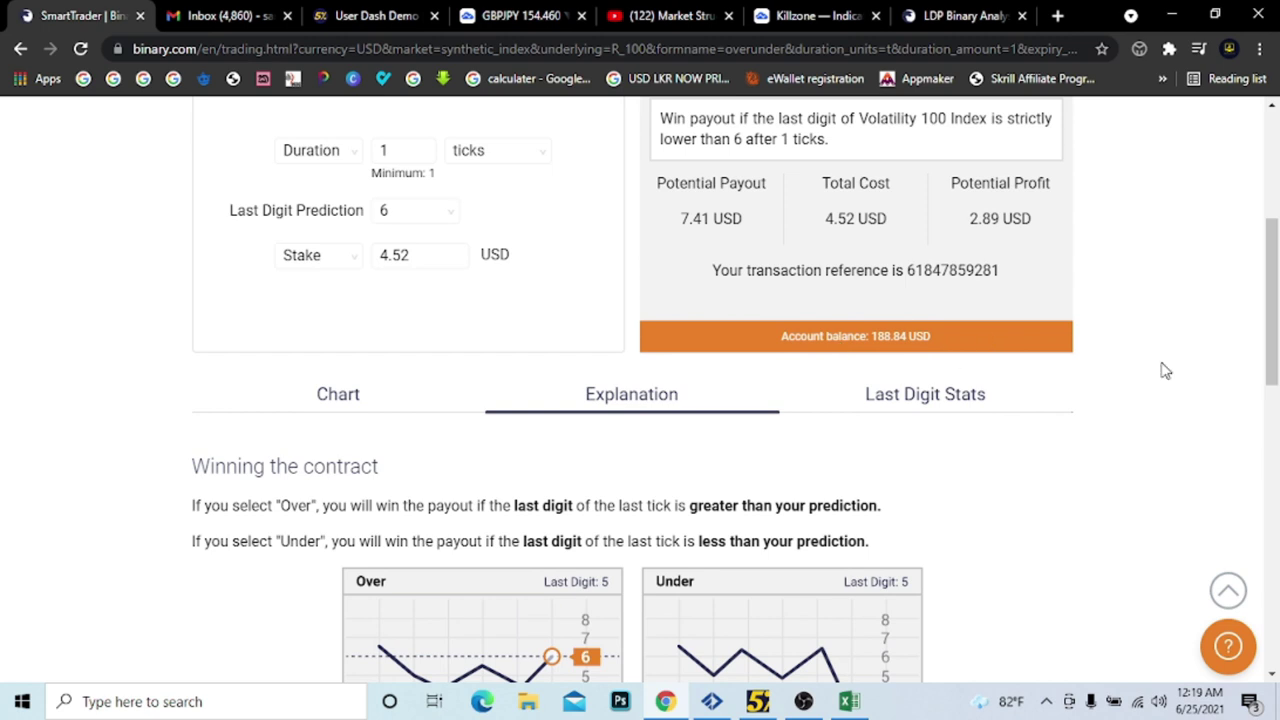
{"action": "scroll", "coordinate": [1270, 366], "scroll_direction": "up", "scroll_amount": 2}
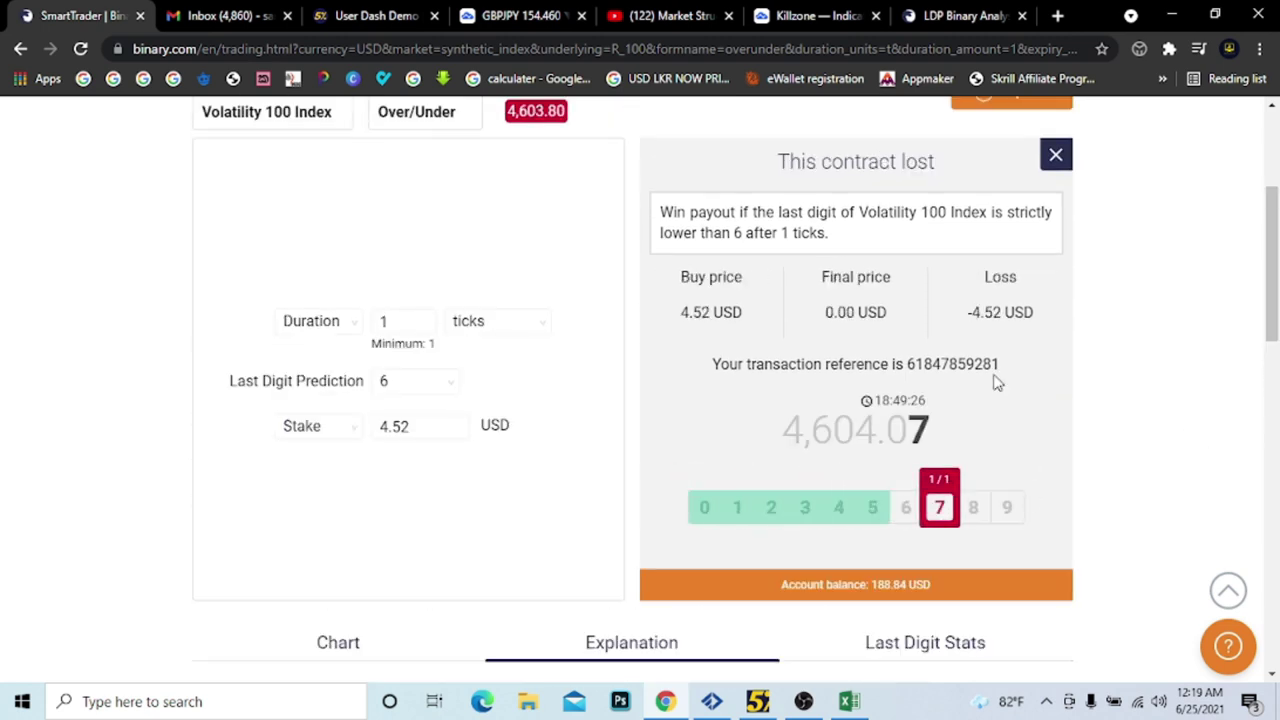
Close the contract panel, switch to the Excel tracker and record trade 4 as L in the W/L column.
{"action": "left_click", "coordinate": [1058, 154]}
{"action": "left_click", "coordinate": [849, 701]}
{"action": "type", "text": "L"}
{"action": "key", "text": "Return"}
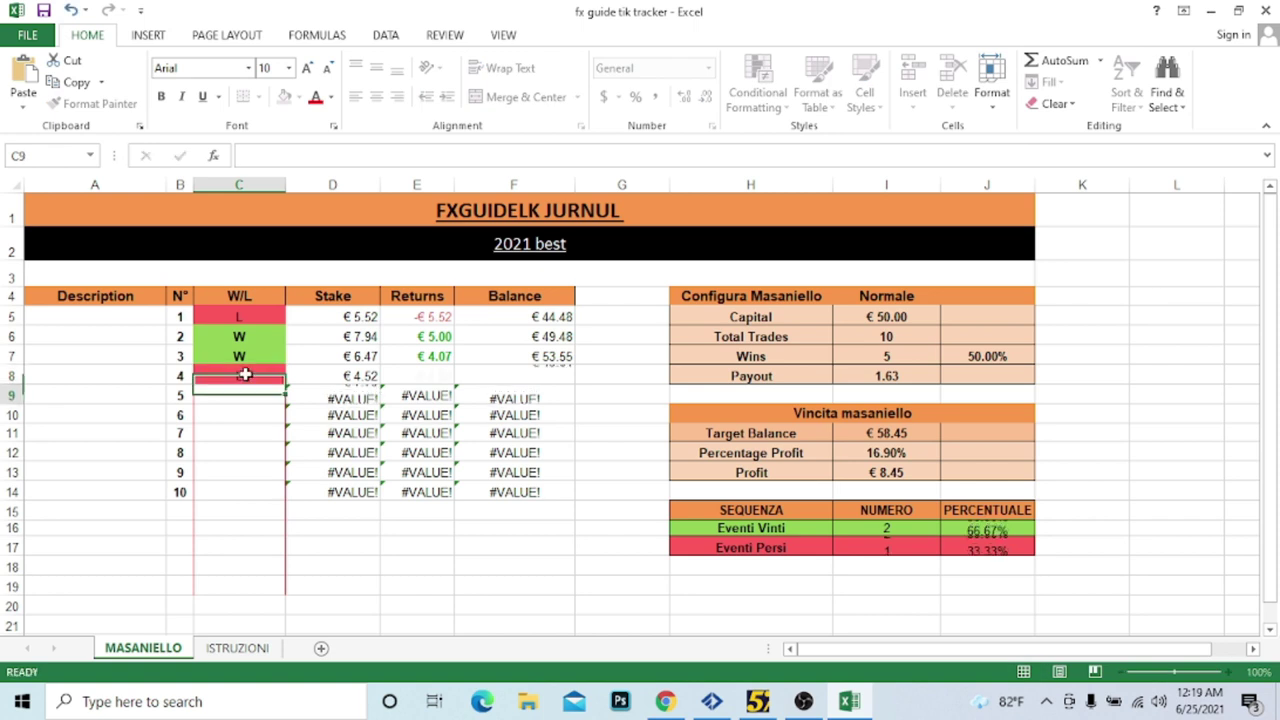
Return to Binary.com in Chrome, set the stake to 7.79 USD and show the Last Digit Stats for Volatility 100 Index.
{"action": "left_click", "coordinate": [665, 701]}
{"action": "left_click", "coordinate": [400, 334]}
{"action": "double_click", "coordinate": [401, 336]}
{"action": "type", "text": "7.79"}
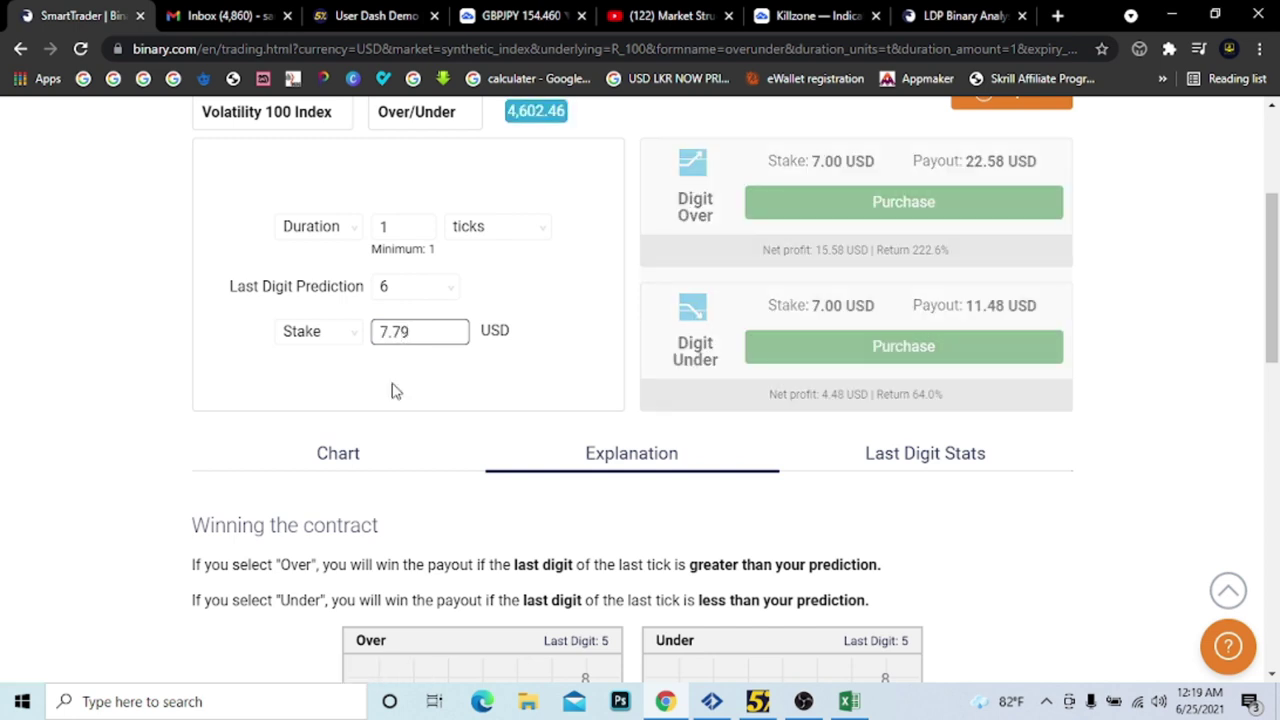
{"action": "scroll", "coordinate": [395, 391], "scroll_direction": "up", "scroll_amount": 1}
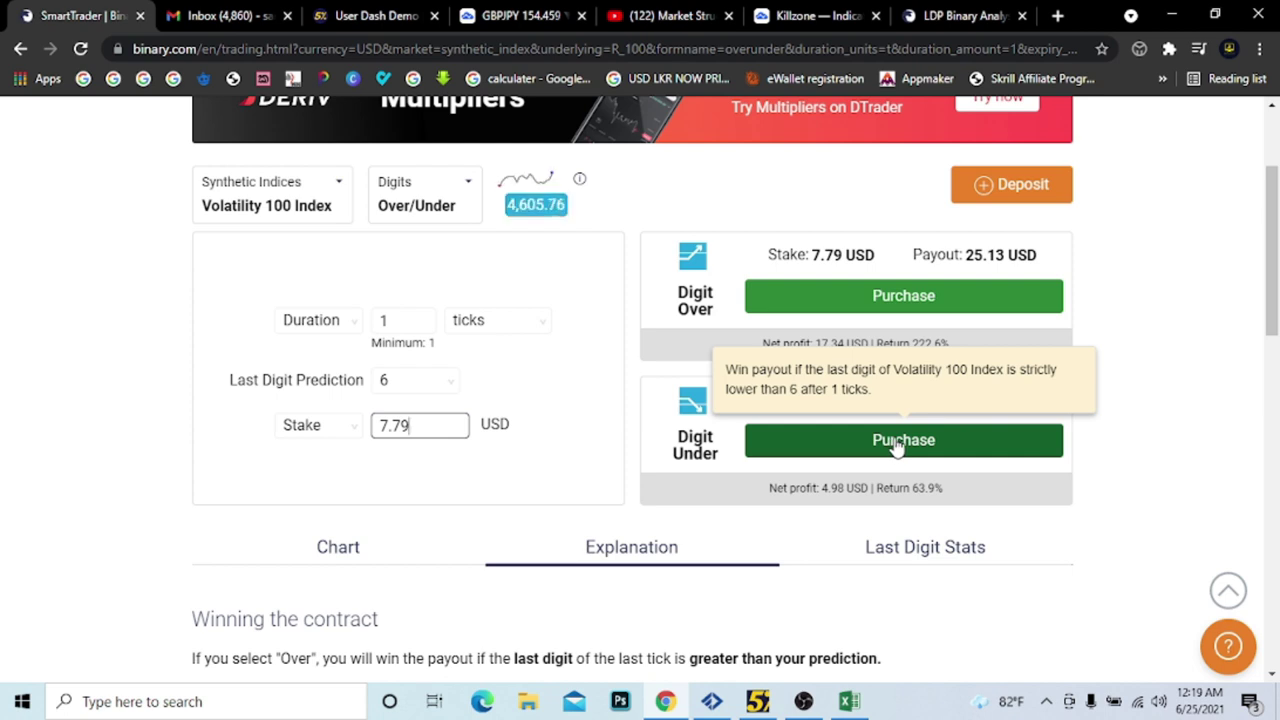
{"action": "left_click", "coordinate": [920, 548]}
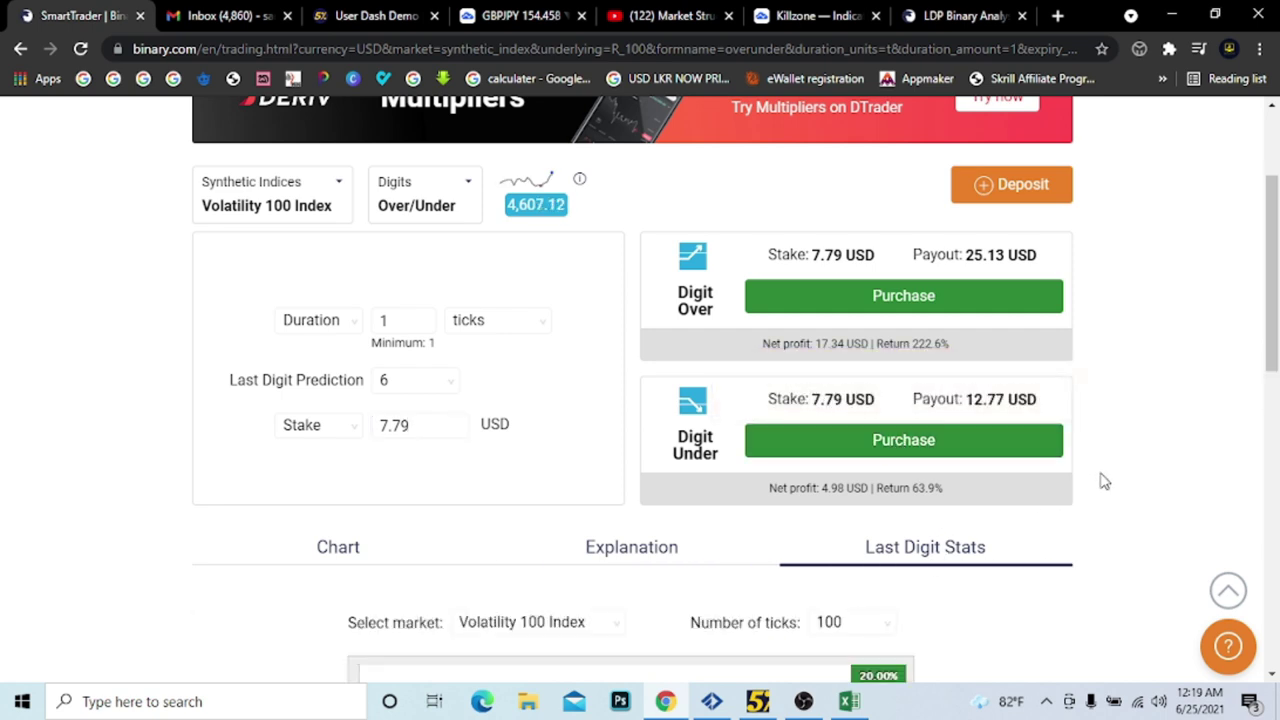
{"action": "scroll", "coordinate": [1104, 482], "scroll_direction": "down", "scroll_amount": 1}
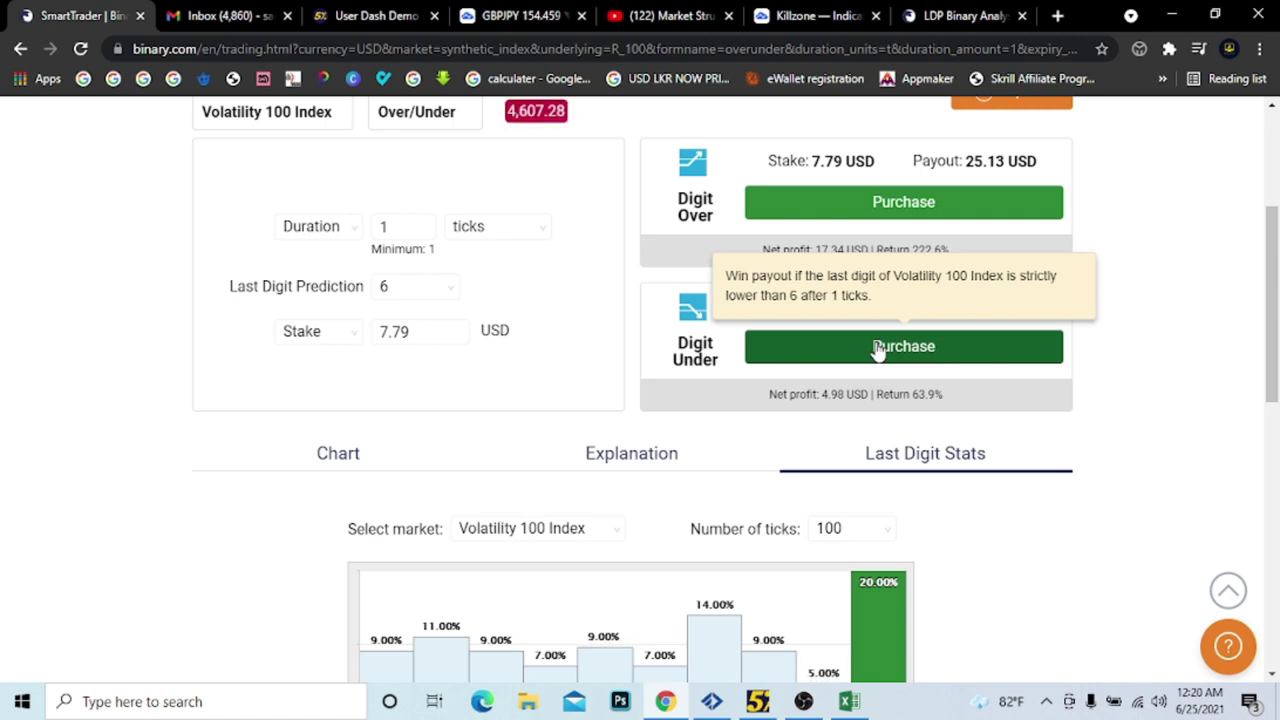
Purchase the Digit Under contract at the 7.79 USD stake, check its result and close the contract panel.
{"action": "left_click", "coordinate": [877, 348]}
{"action": "scroll", "coordinate": [1185, 349], "scroll_direction": "up", "scroll_amount": 1}
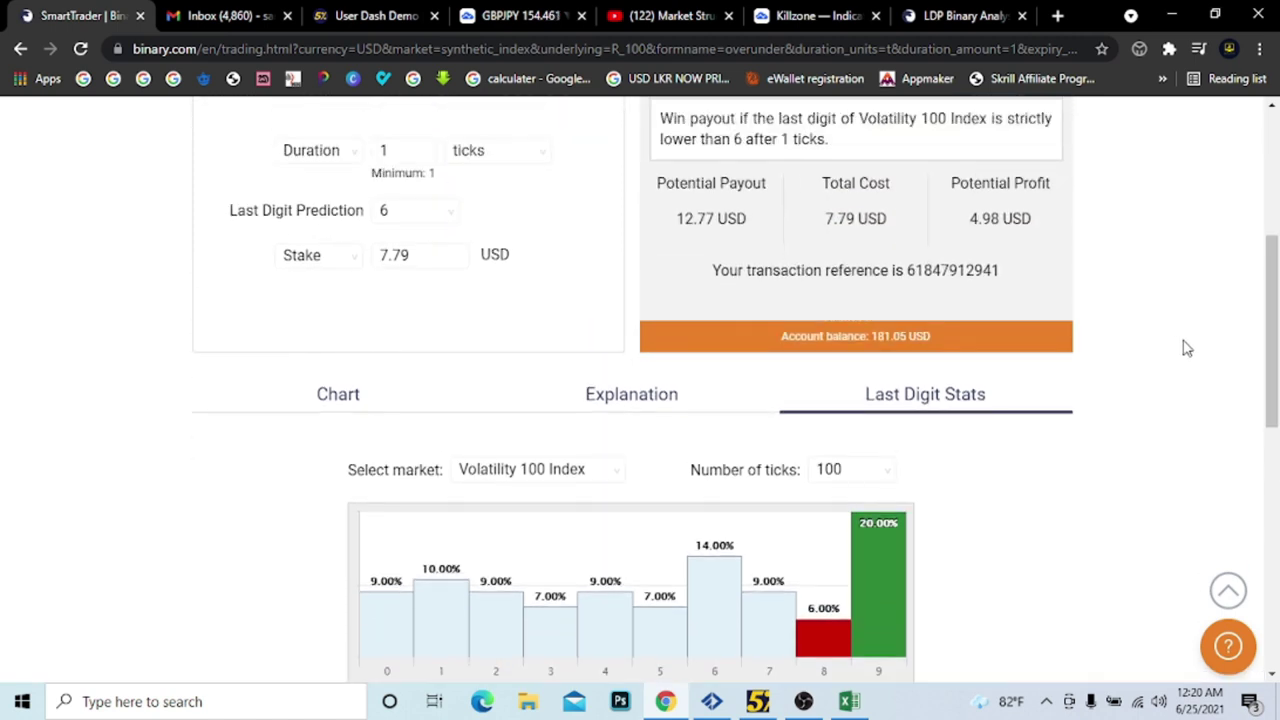
{"action": "scroll", "coordinate": [1185, 349], "scroll_direction": "up", "scroll_amount": 1}
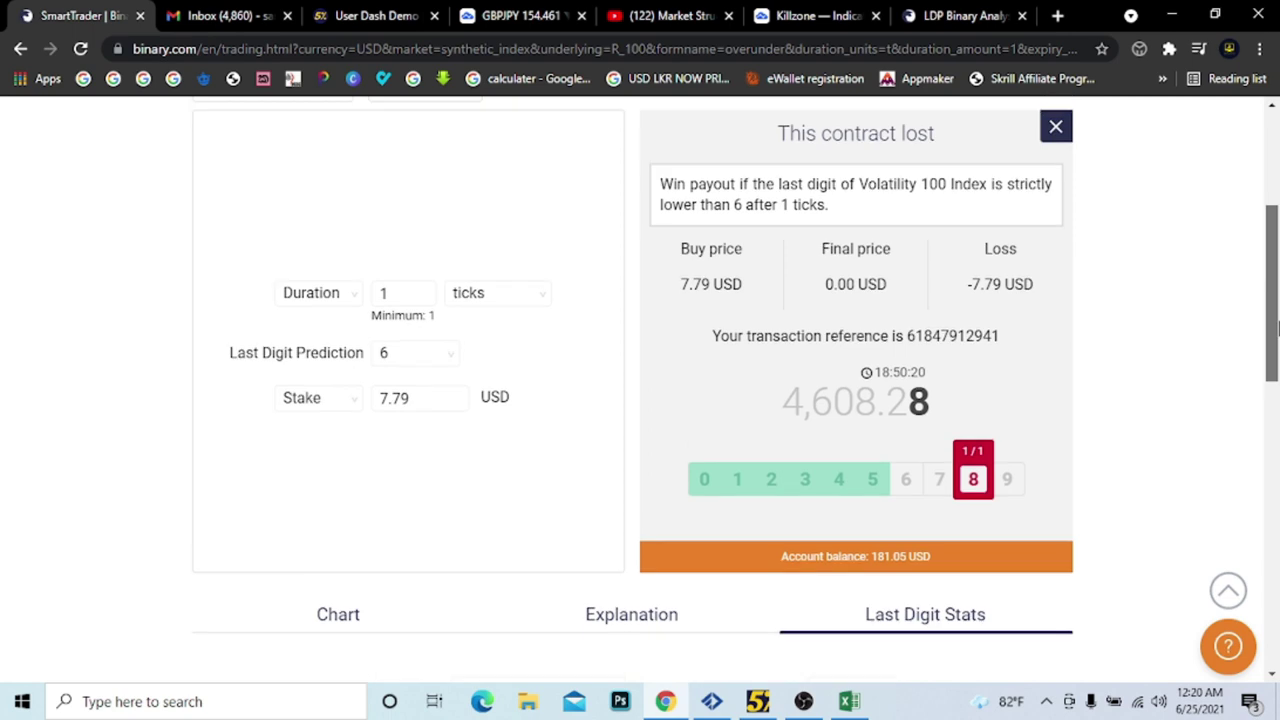
{"action": "left_click", "coordinate": [1058, 129]}
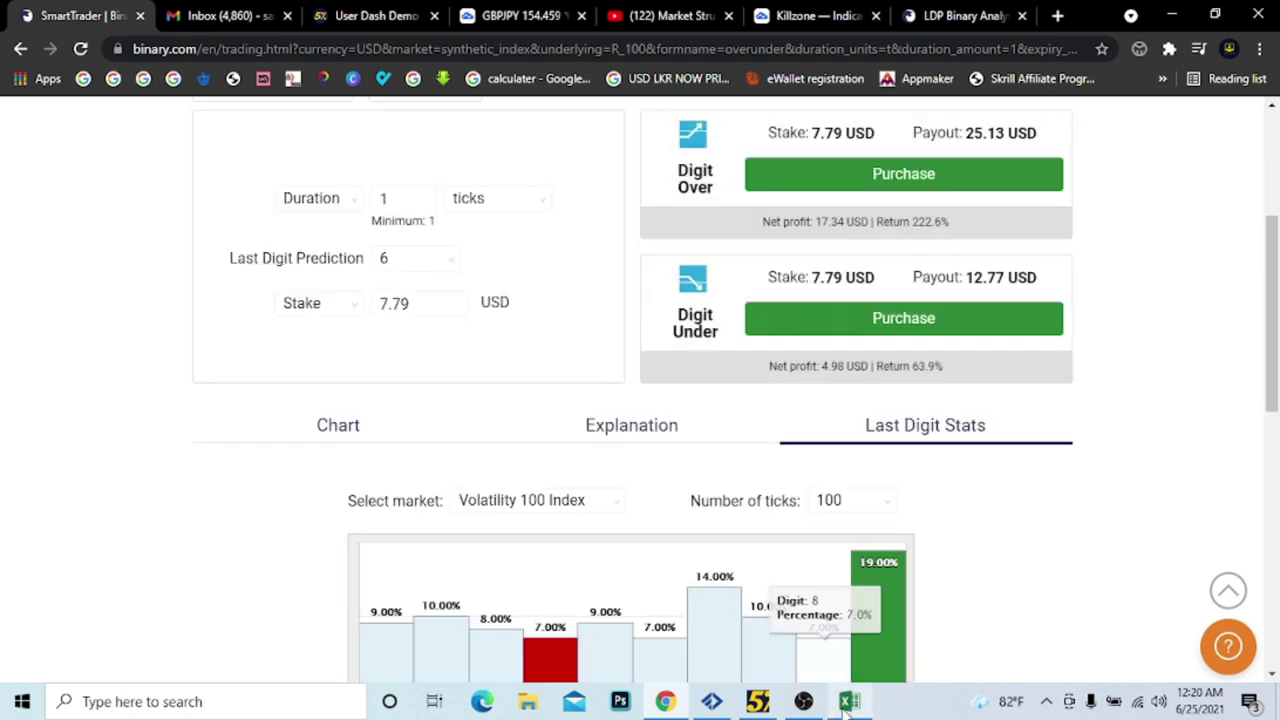
Switch to the Excel tracker and record trade 5 as L in the W/L column.
{"action": "key", "text": "alt+Tab"}
{"action": "type", "text": "L"}
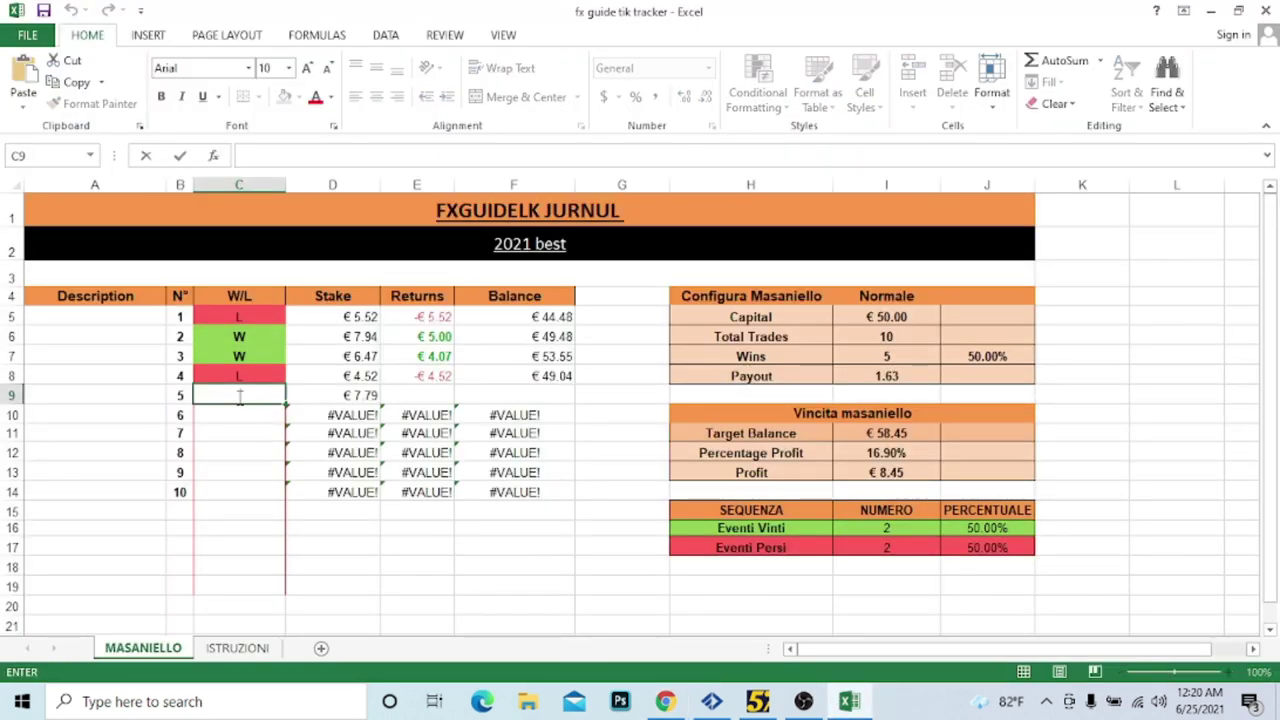
{"action": "type", "text": "l"}
{"action": "type", "text": "L"}
{"action": "key", "text": "Return"}
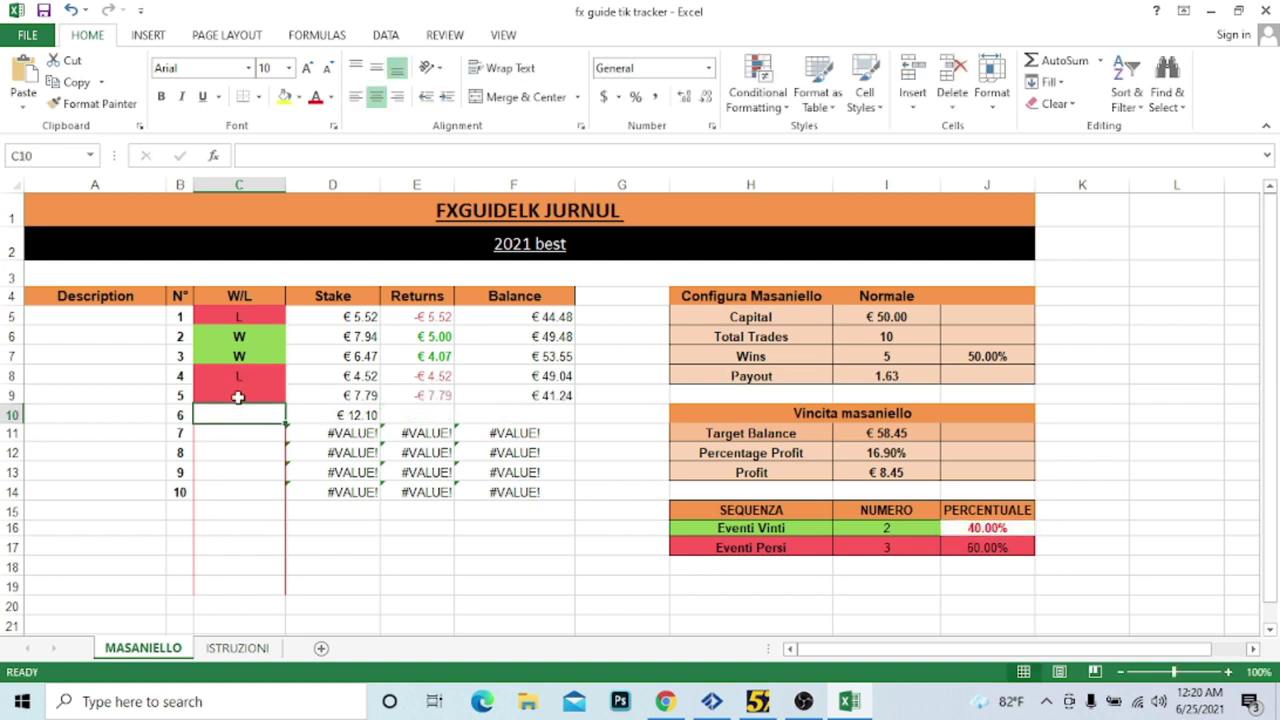
Return to Binary.com in Chrome, purchase a Digit Under contract with a stake of 12.10 USD and close its contract panel.
{"action": "left_click", "coordinate": [665, 701]}
{"action": "left_click", "coordinate": [381, 295]}
{"action": "double_click", "coordinate": [381, 295]}
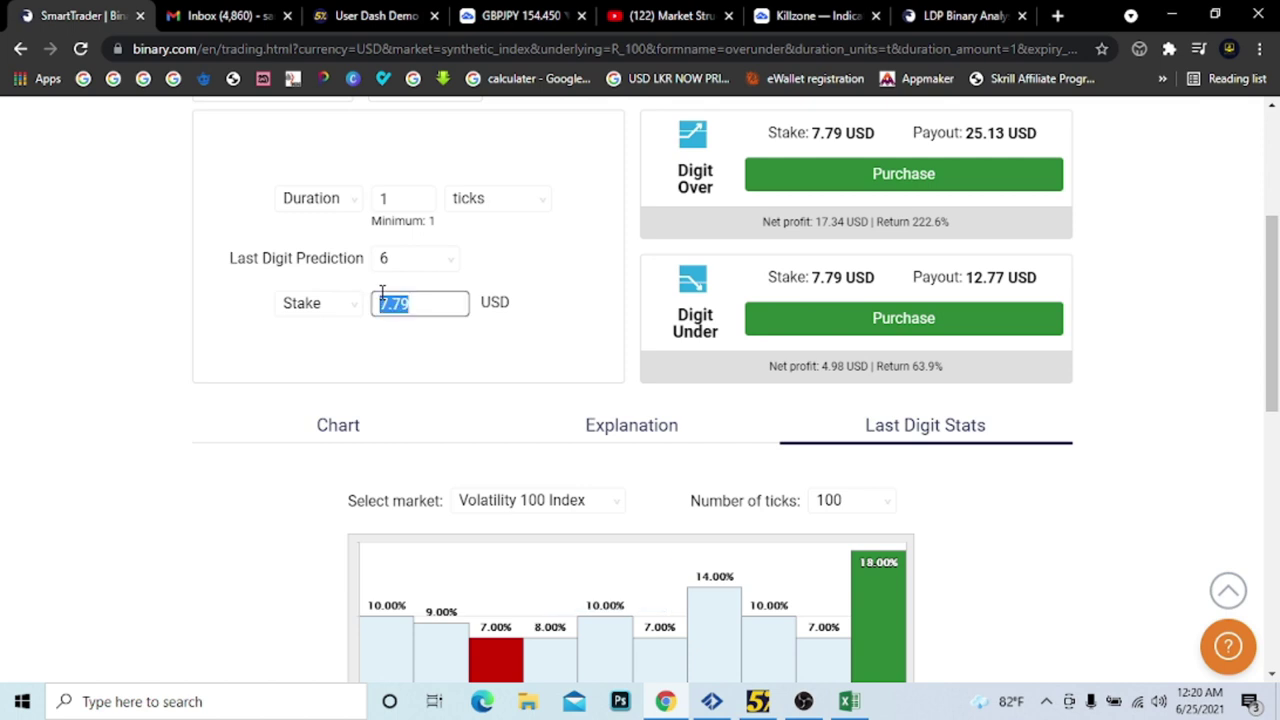
{"action": "type", "text": "12.10"}
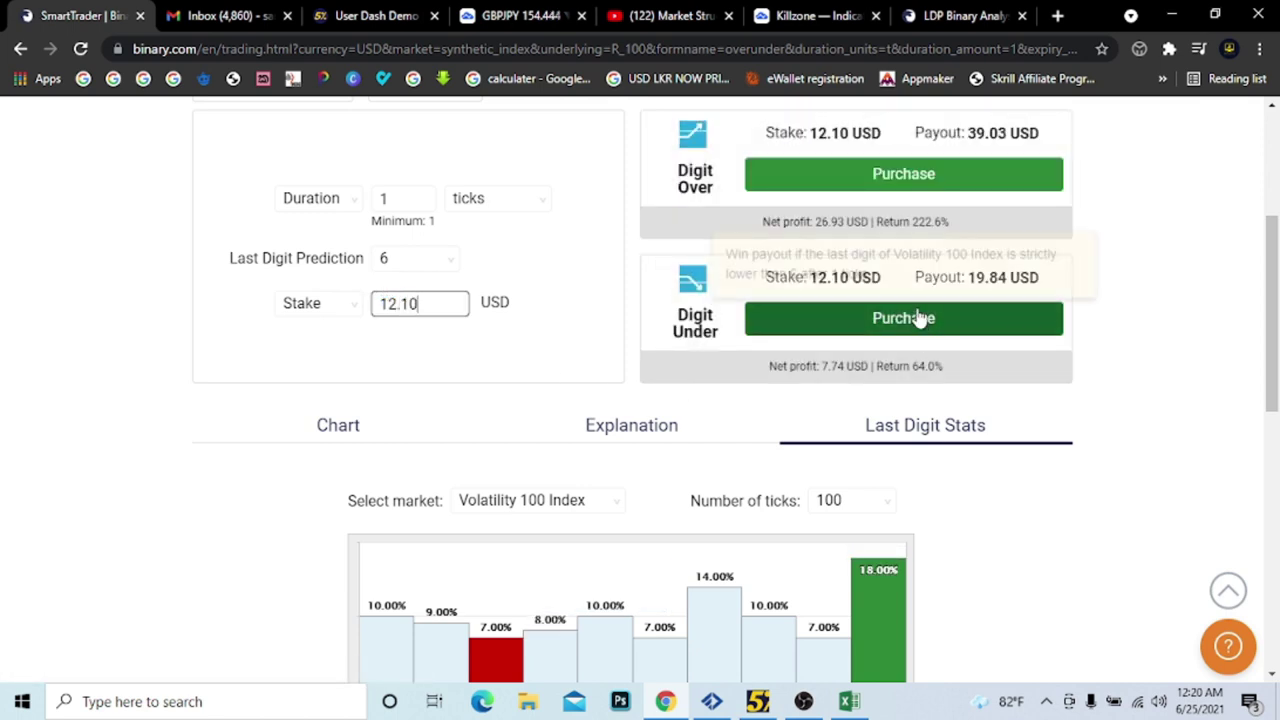
{"action": "scroll", "coordinate": [913, 320], "scroll_direction": "up", "scroll_amount": 1}
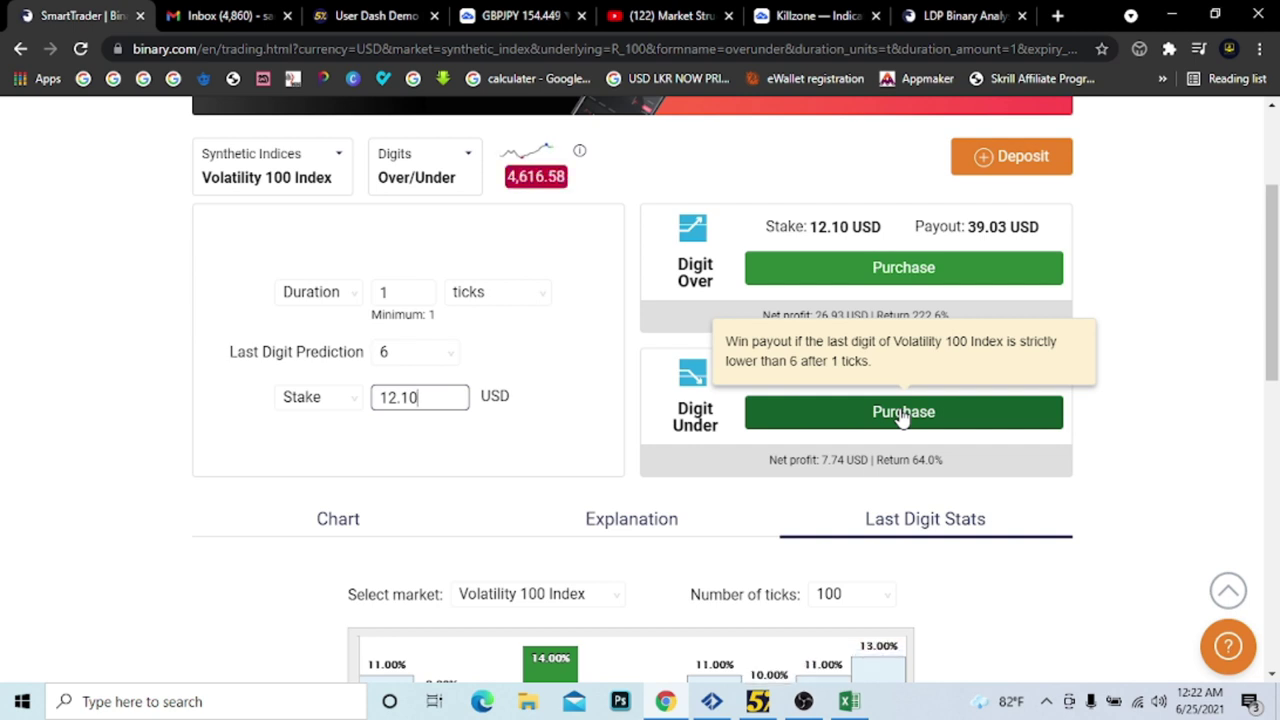
{"action": "left_click", "coordinate": [903, 418]}
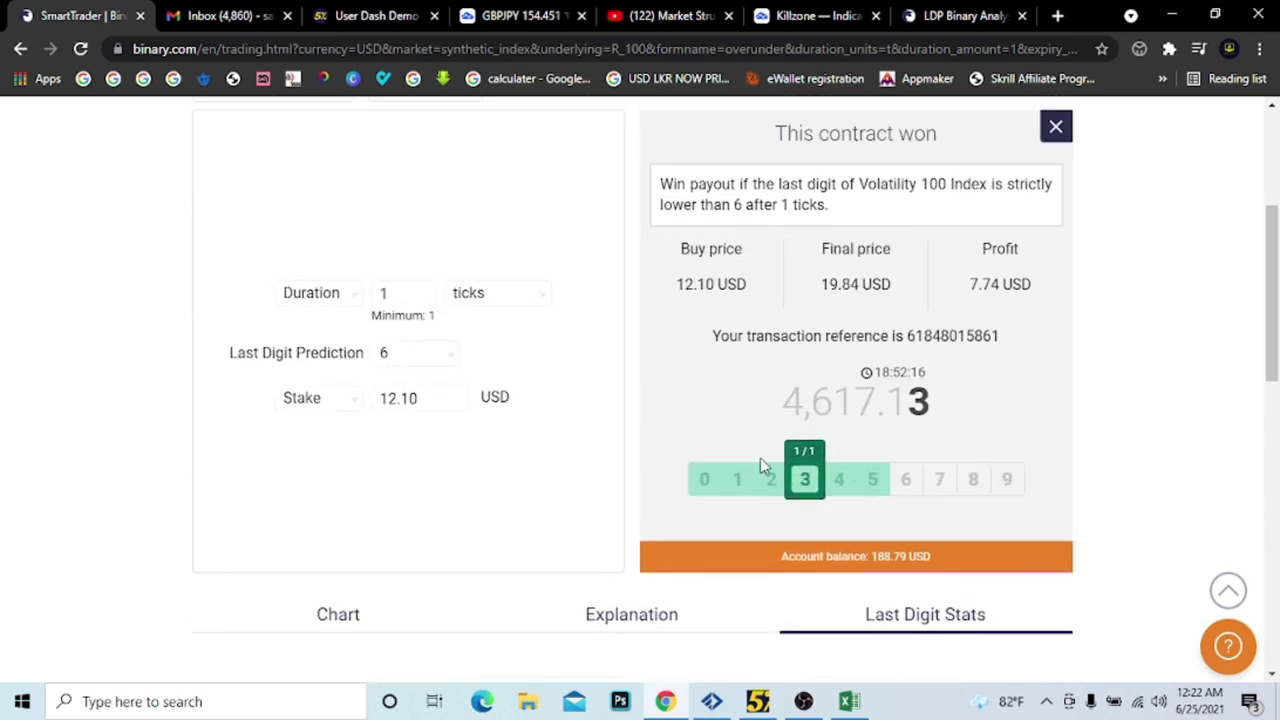
{"action": "left_click", "coordinate": [1055, 127]}
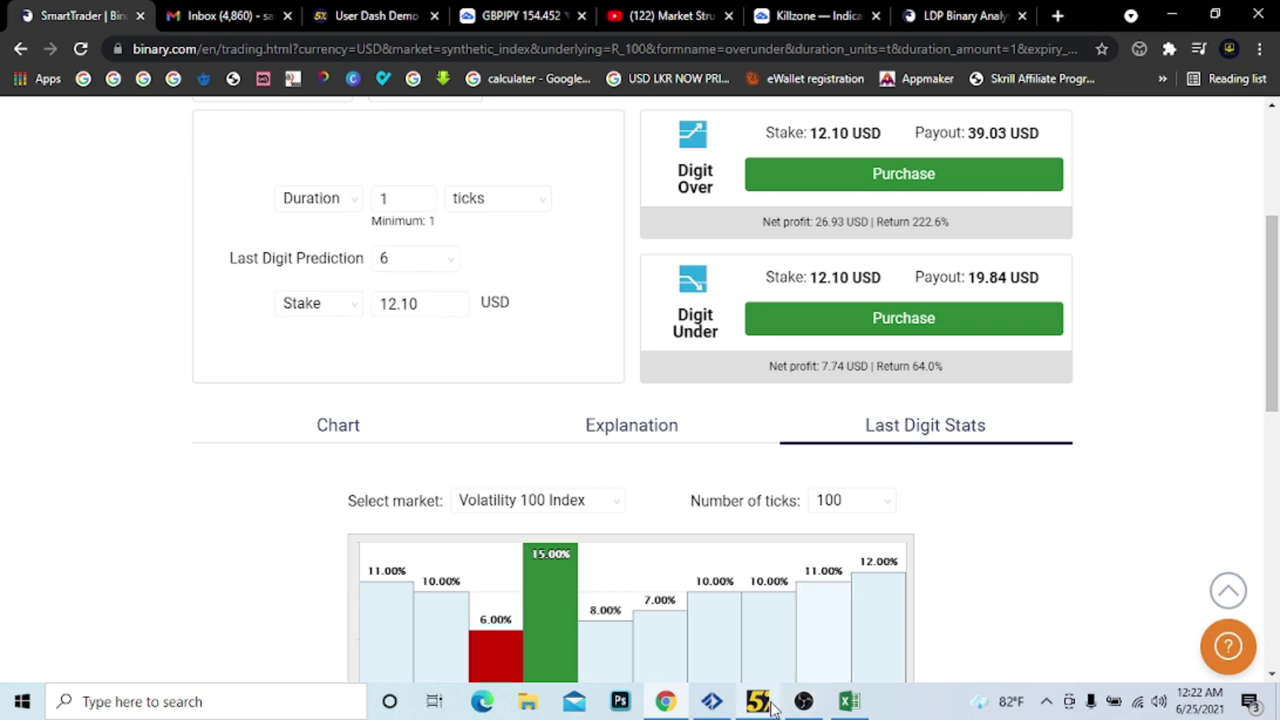
Switch to the Excel tracker and record trade 6 as W in the W/L column.
{"action": "left_click", "coordinate": [868, 708]}
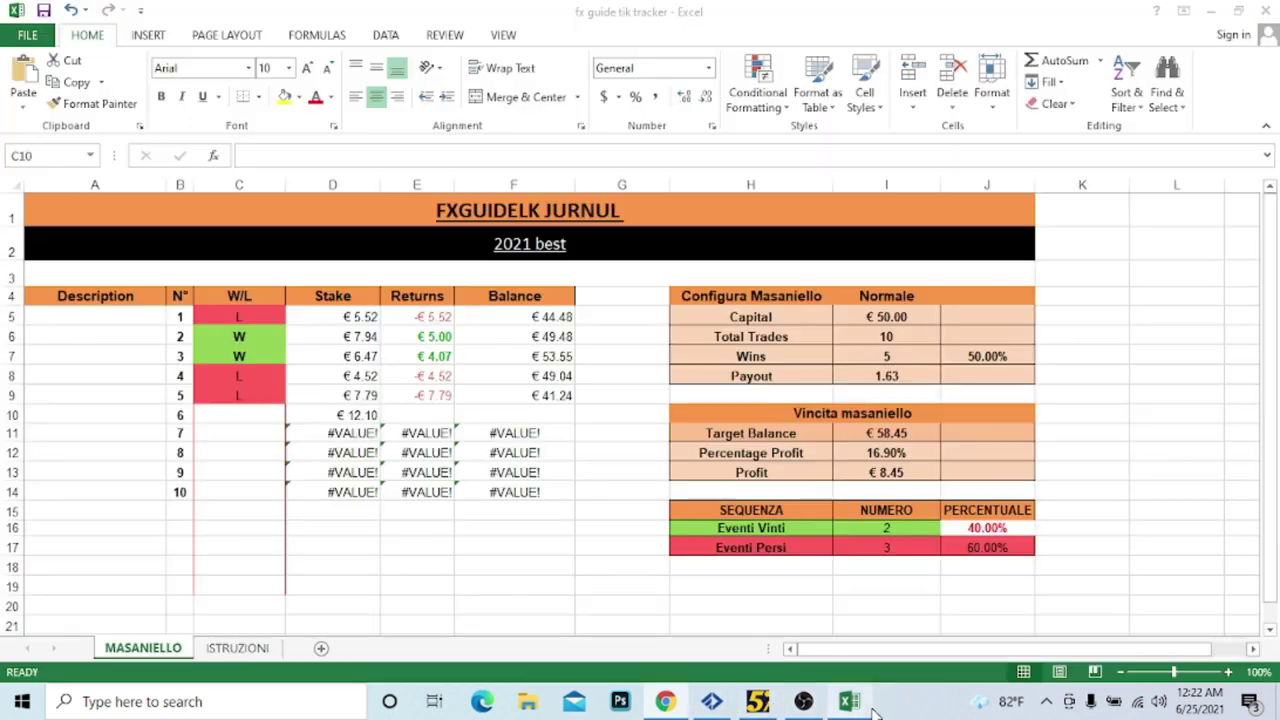
{"action": "double_click", "coordinate": [247, 415]}
{"action": "type", "text": "W"}
{"action": "key", "text": "Return"}
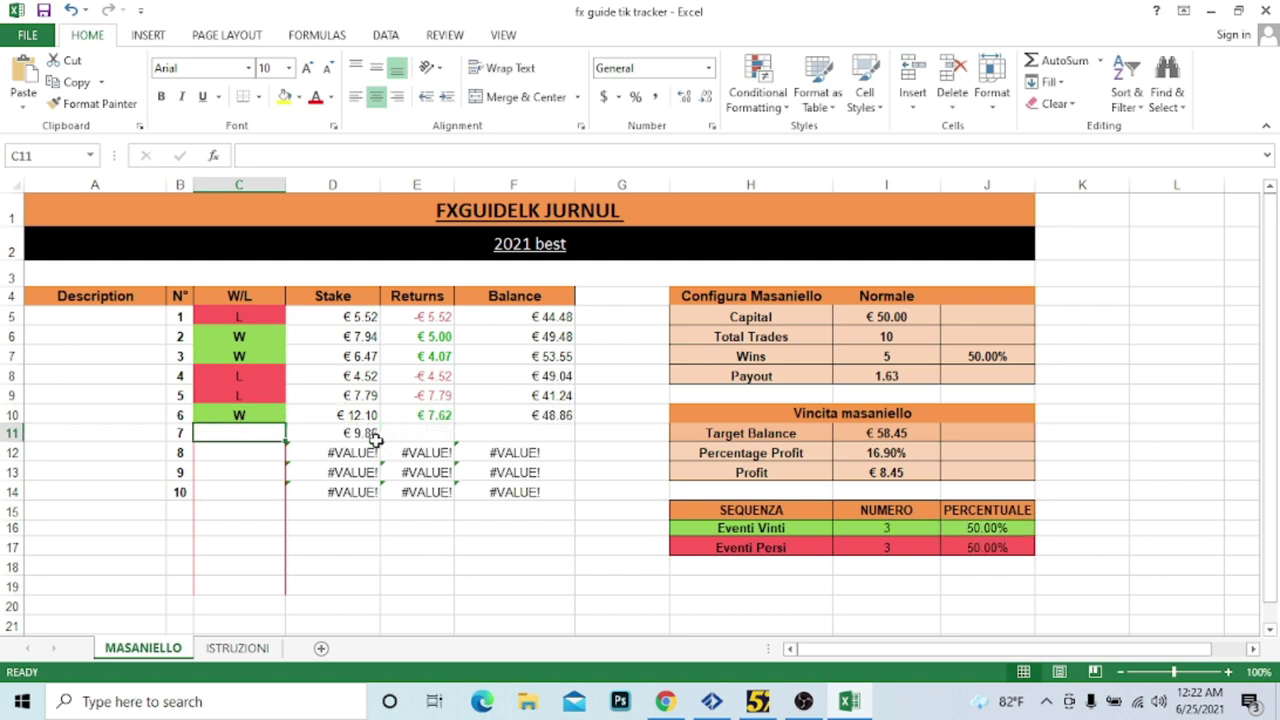
Return to Binary.com in Chrome, purchase a Digit Under contract with a stake of 9.86 USD and close its contract panel.
{"action": "left_click", "coordinate": [667, 703]}
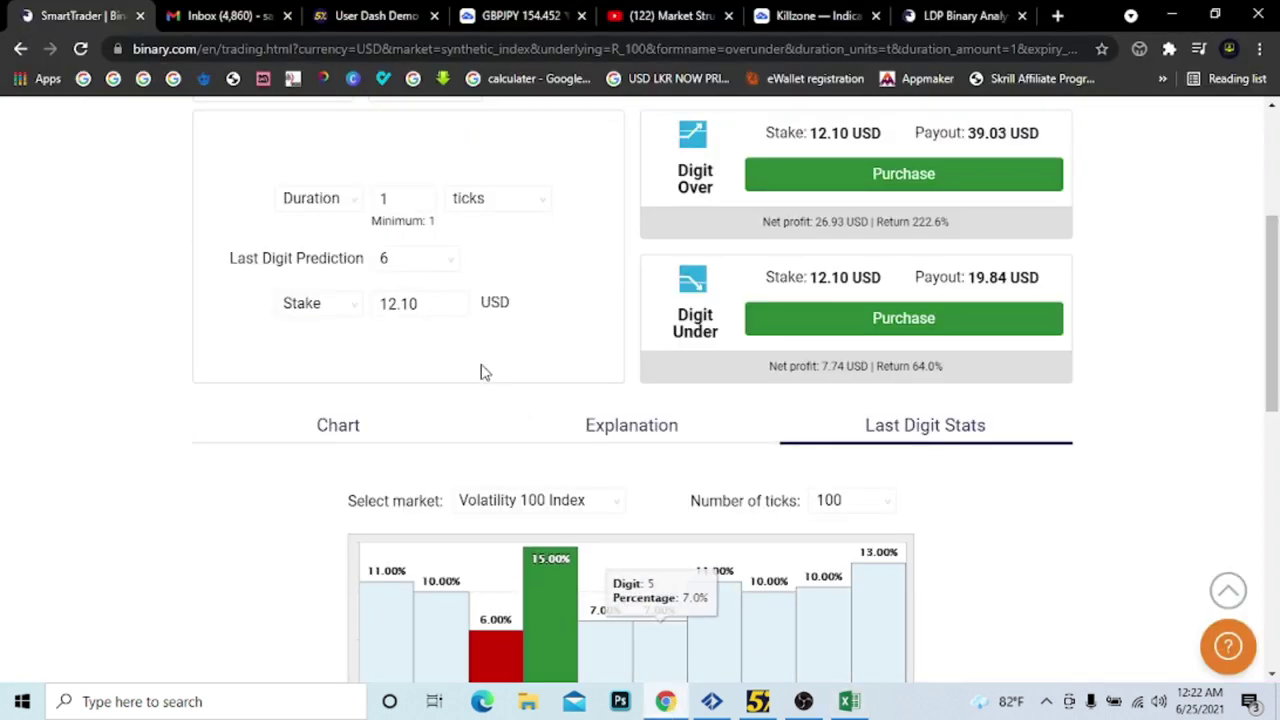
{"action": "double_click", "coordinate": [431, 303]}
{"action": "type", "text": "9"}
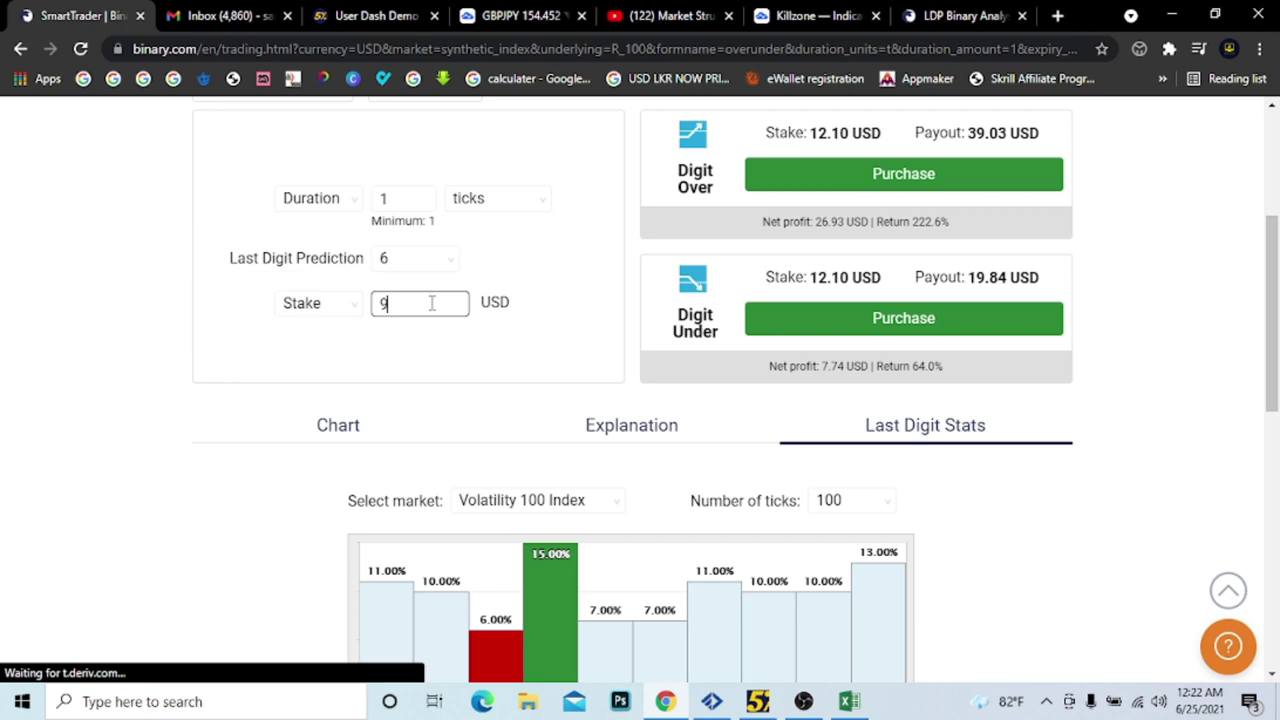
{"action": "type", "text": ".86"}
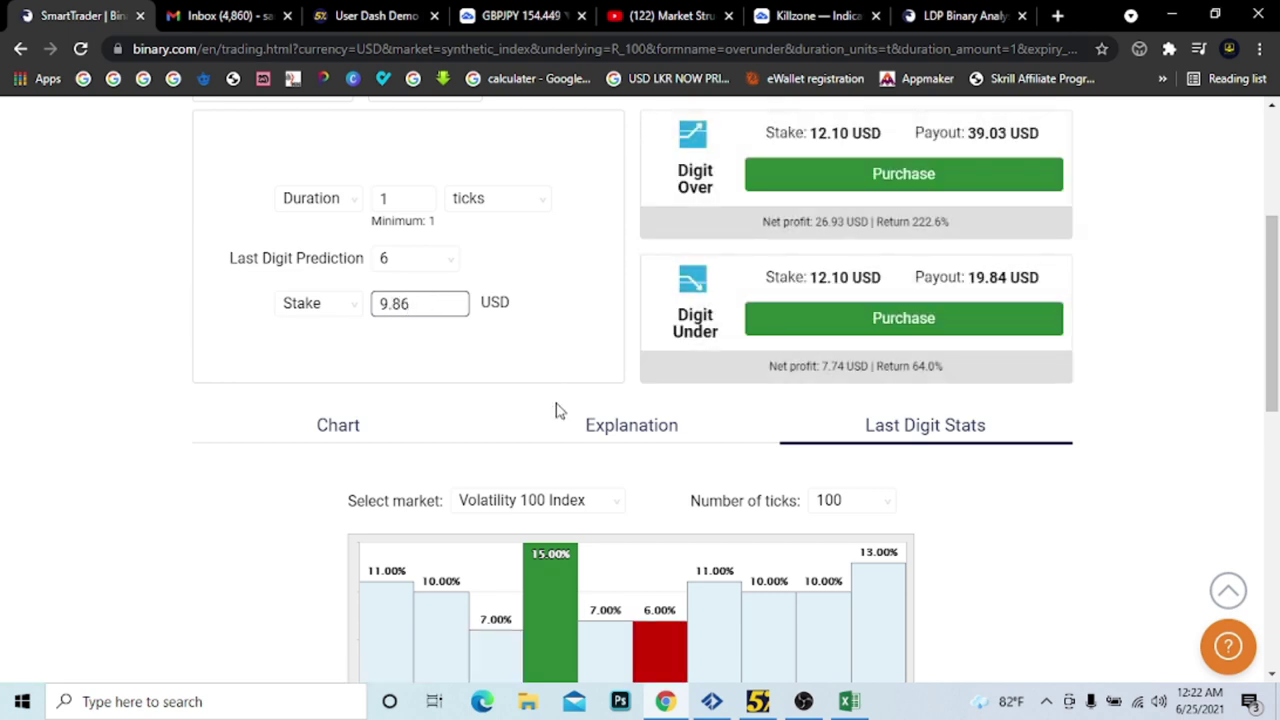
{"action": "scroll", "coordinate": [990, 340], "scroll_direction": "up", "scroll_amount": 1}
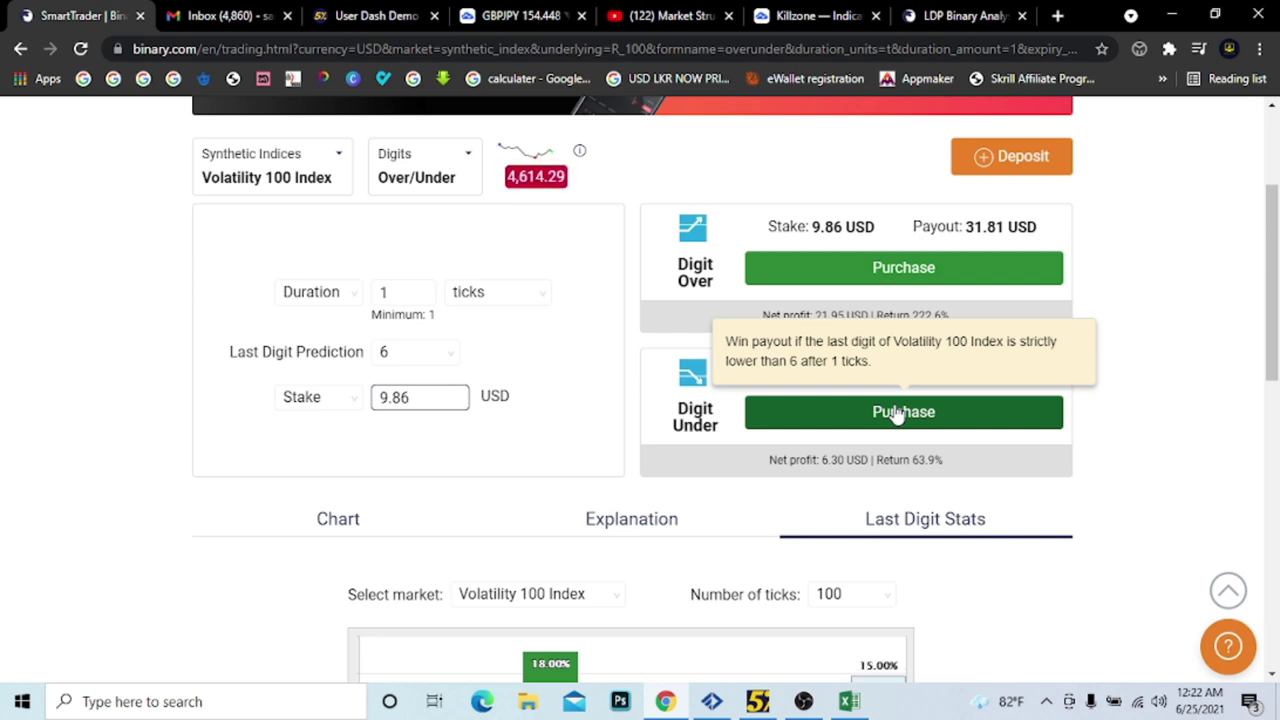
{"action": "left_click", "coordinate": [897, 413]}
{"action": "scroll", "coordinate": [894, 409], "scroll_direction": "down", "scroll_amount": 2}
{"action": "scroll", "coordinate": [977, 413], "scroll_direction": "up", "scroll_amount": 2}
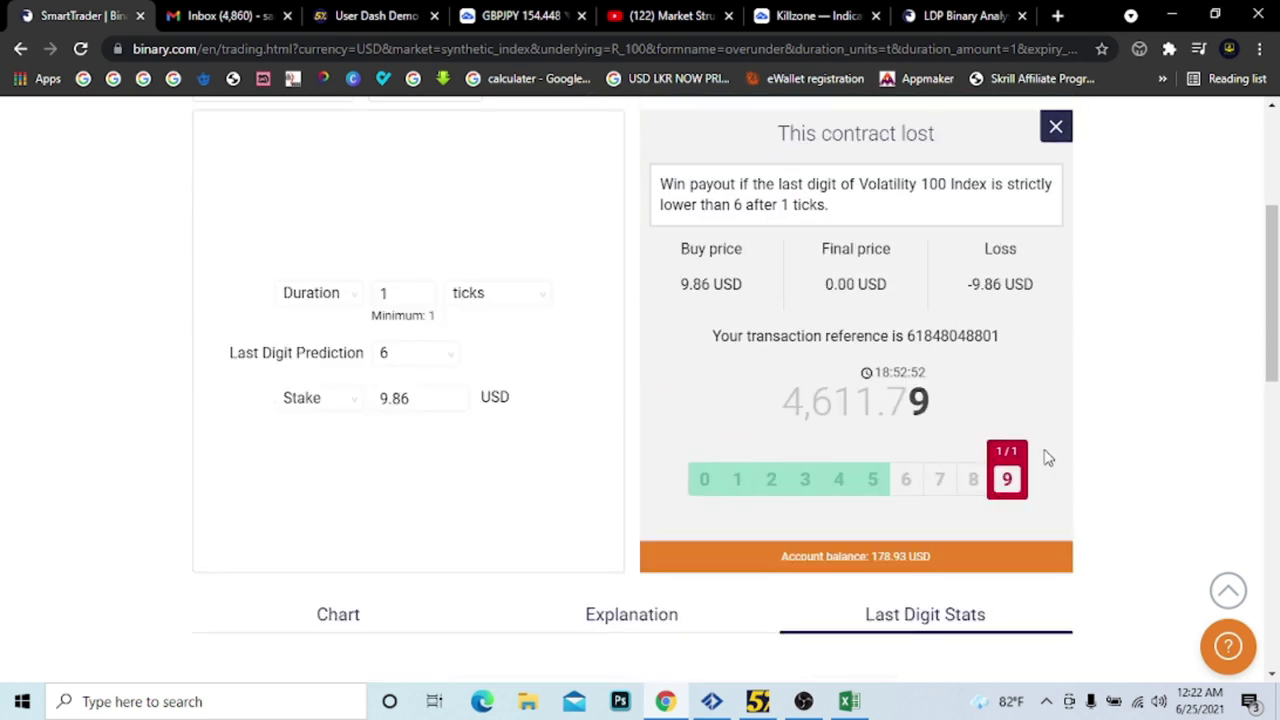
{"action": "left_click", "coordinate": [1056, 126]}
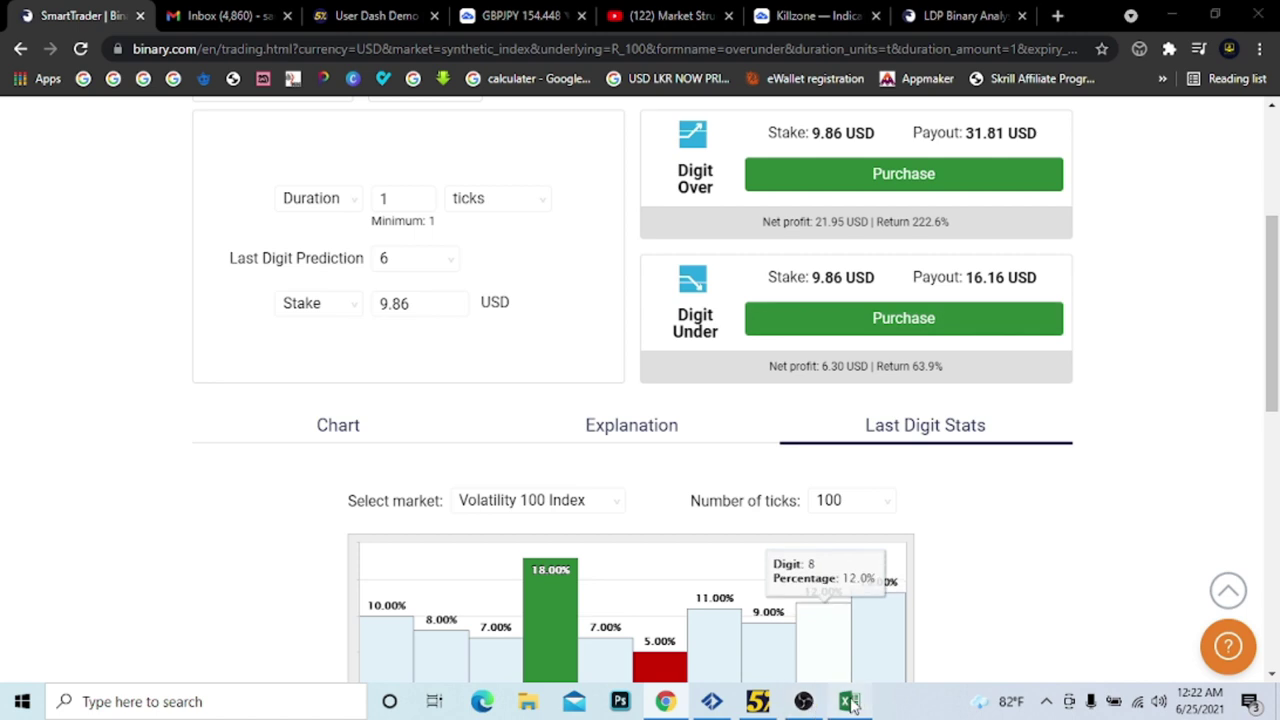
Switch to the Excel tracker and record trade 7 as L in the W/L column.
{"action": "left_click", "coordinate": [849, 701]}
{"action": "type", "text": "L"}
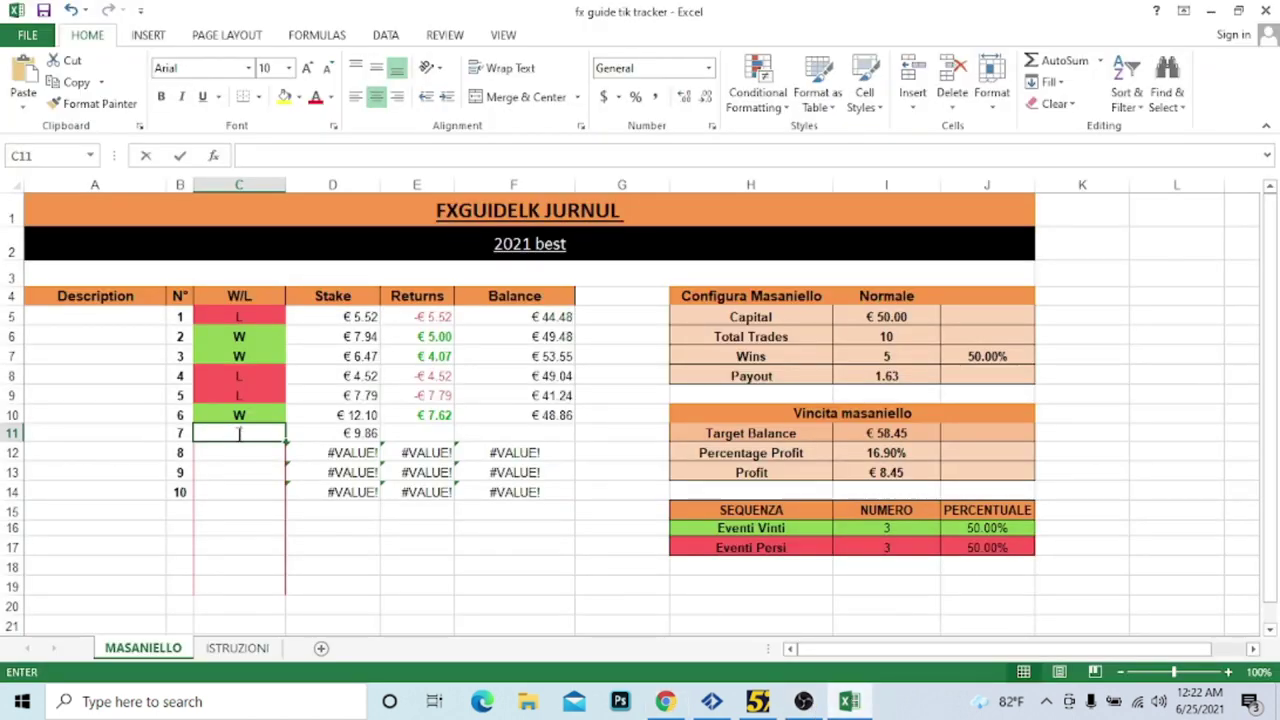
{"action": "key", "text": "Return"}
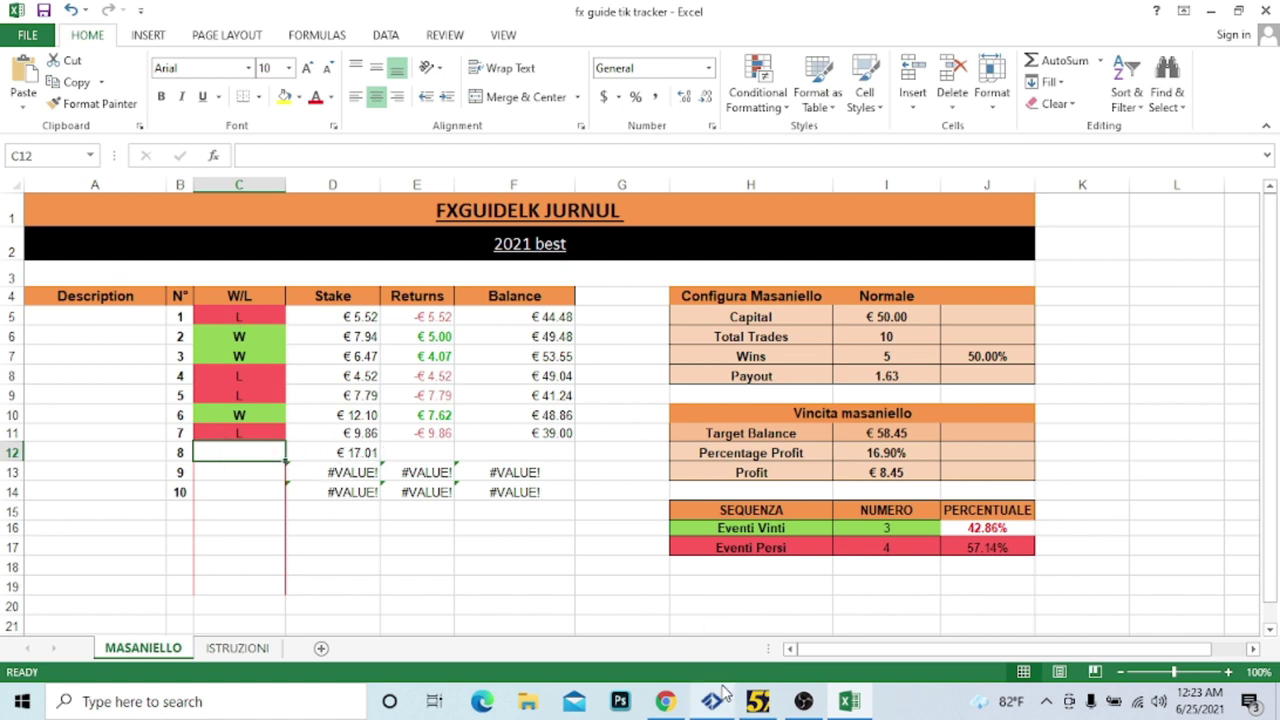
Return to Binary.com in Chrome, purchase a Digit Under contract with a stake of 17.01 USD and close its contract panel.
{"action": "mouse_move", "coordinate": [745, 708]}
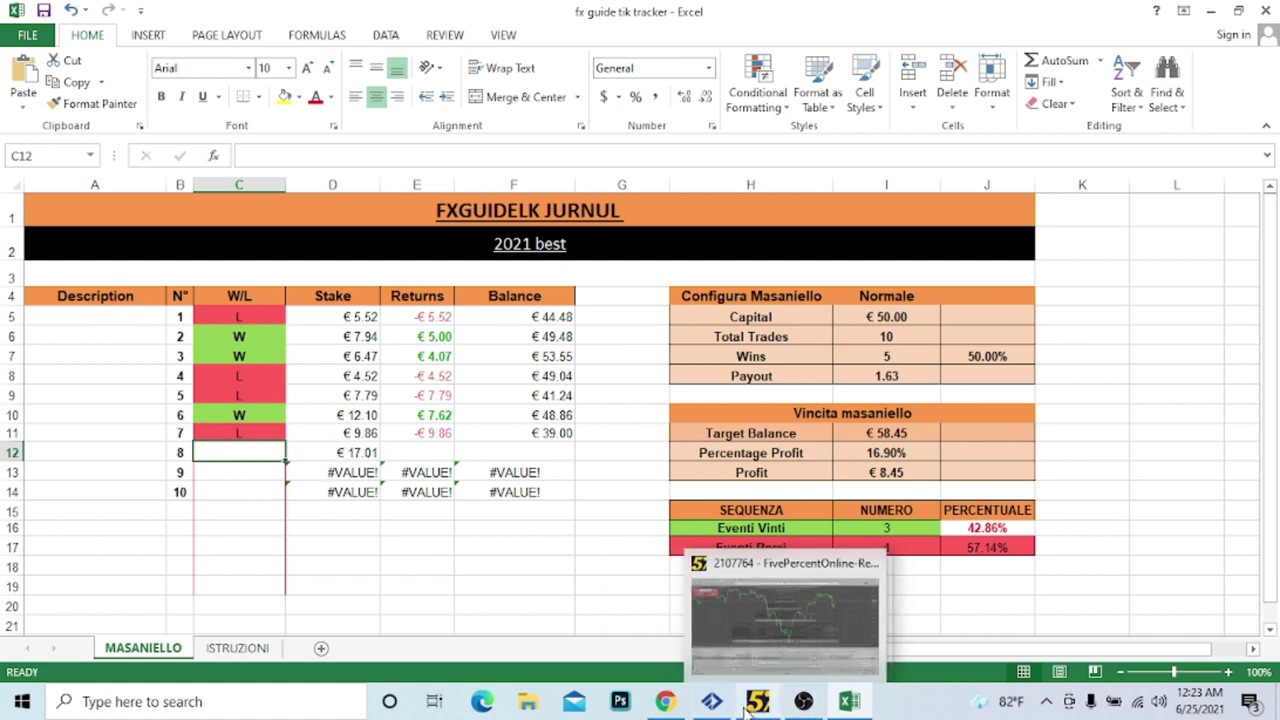
{"action": "left_click", "coordinate": [665, 701]}
{"action": "double_click", "coordinate": [381, 295]}
{"action": "type", "text": "17.01"}
{"action": "scroll", "coordinate": [548, 408], "scroll_direction": "up", "scroll_amount": 1}
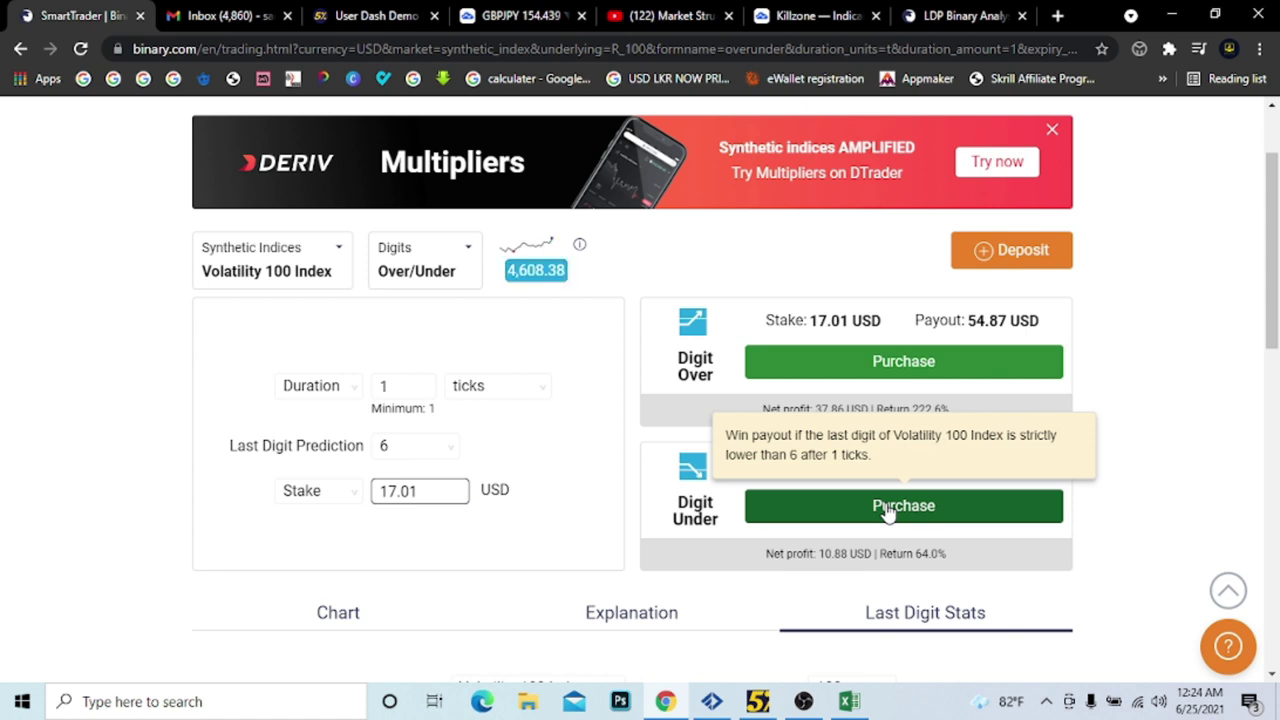
{"action": "left_click", "coordinate": [887, 510]}
{"action": "scroll", "coordinate": [1023, 480], "scroll_direction": "down", "scroll_amount": 2}
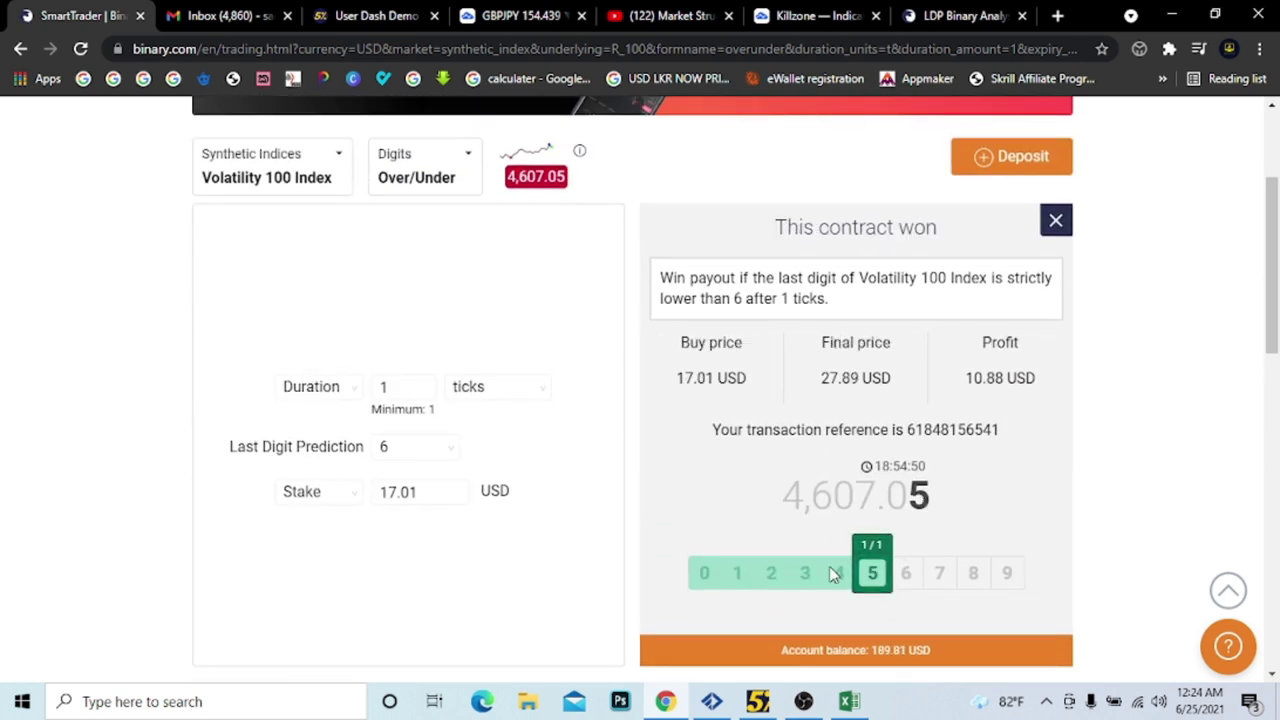
{"action": "left_click", "coordinate": [1055, 220]}
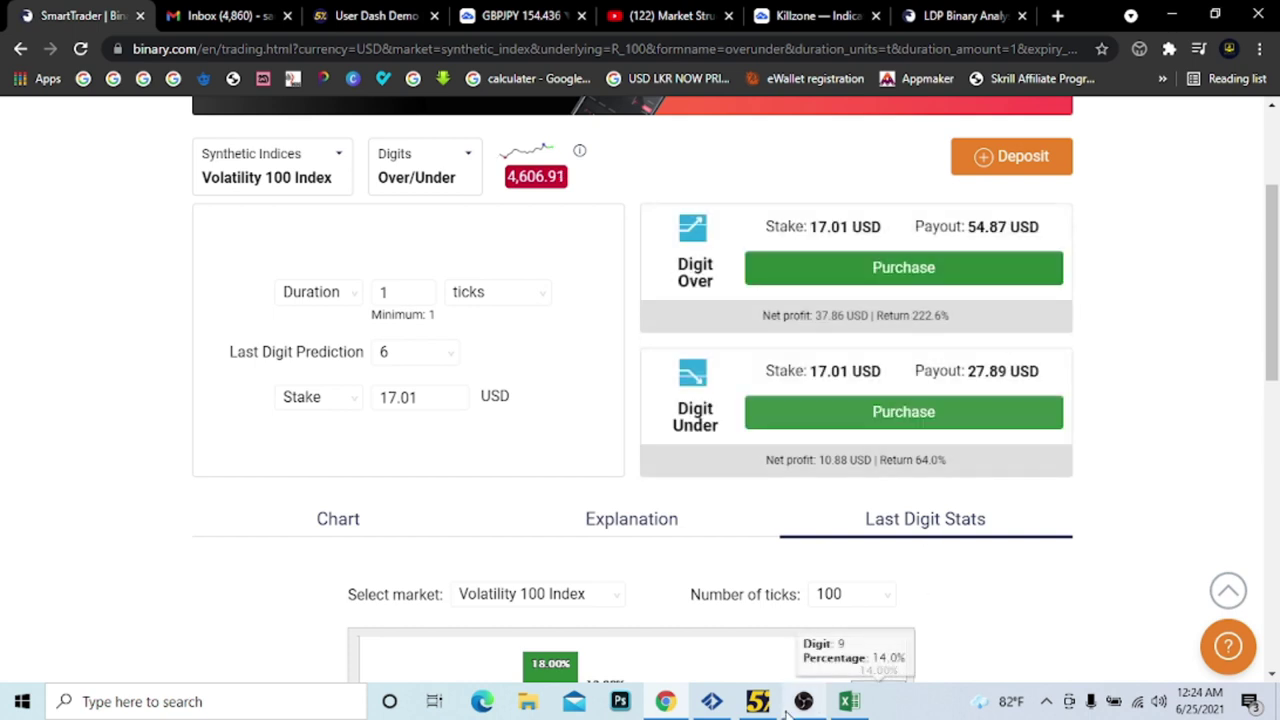
Switch to the Excel tracker and record trade 8 as W in the W/L column.
{"action": "left_click", "coordinate": [849, 701]}
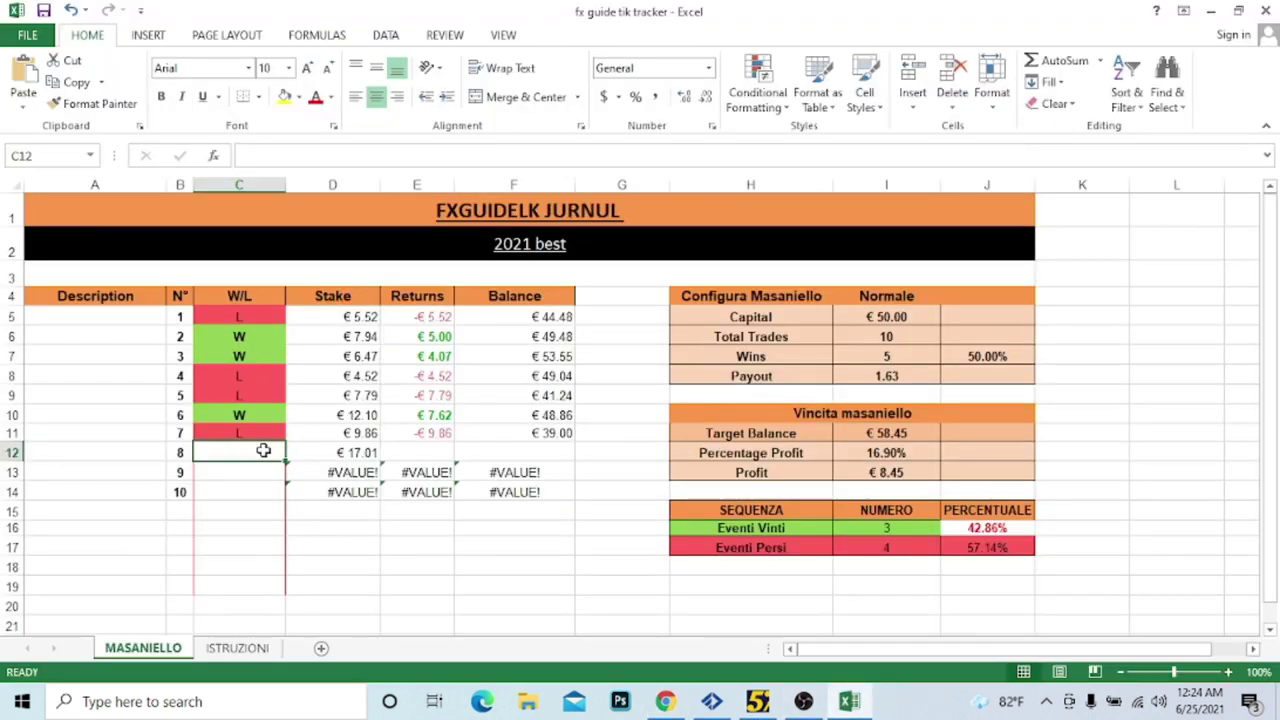
{"action": "type", "text": "w"}
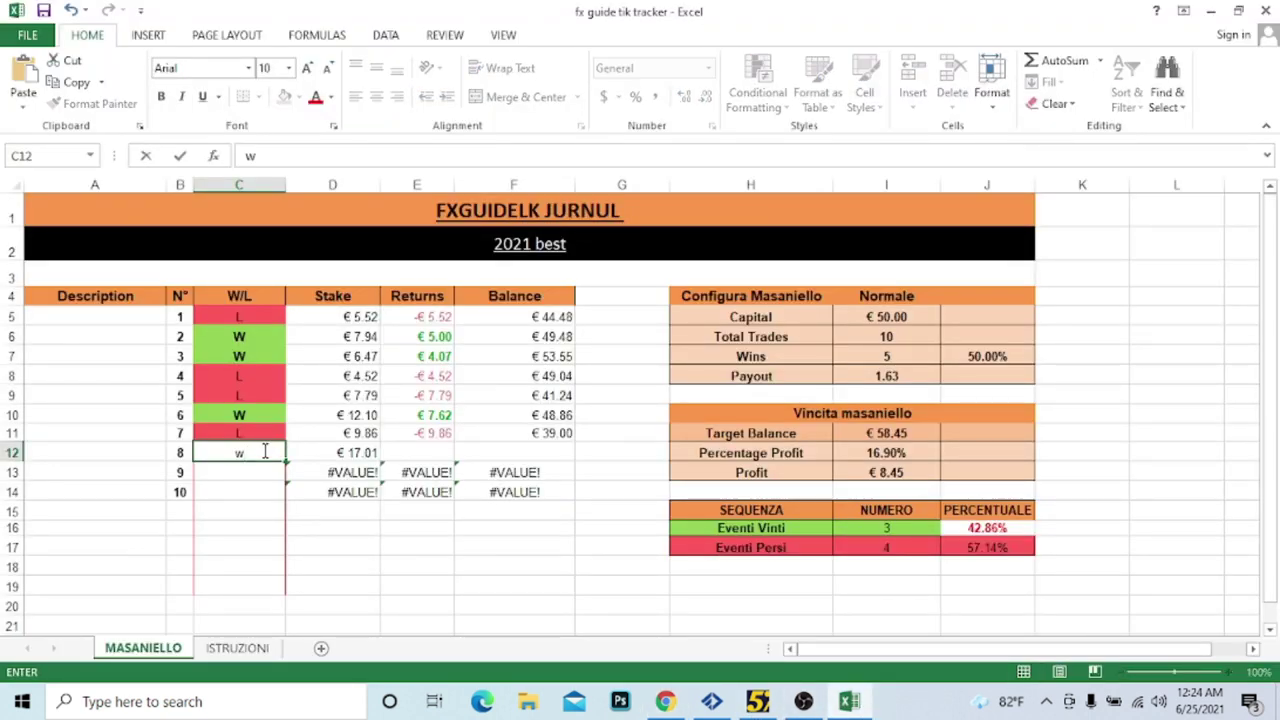
{"action": "key", "text": "BackSpace"}
{"action": "type", "text": "W"}
{"action": "key", "text": "Return"}
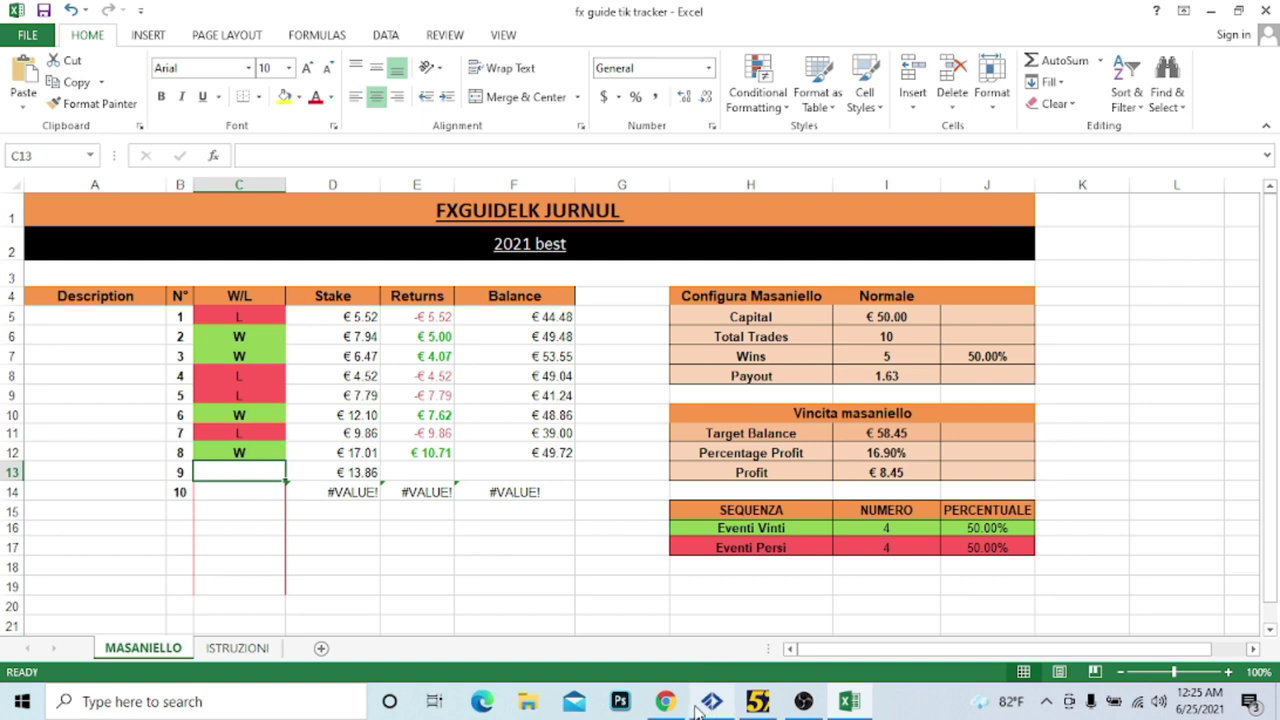
Return to Binary.com in Chrome, purchase a Digit Under contract with a stake of 13.86 USD and check its result.
{"action": "left_click", "coordinate": [665, 701]}
{"action": "left_click", "coordinate": [395, 398]}
{"action": "double_click", "coordinate": [395, 398]}
{"action": "type", "text": "13.86"}
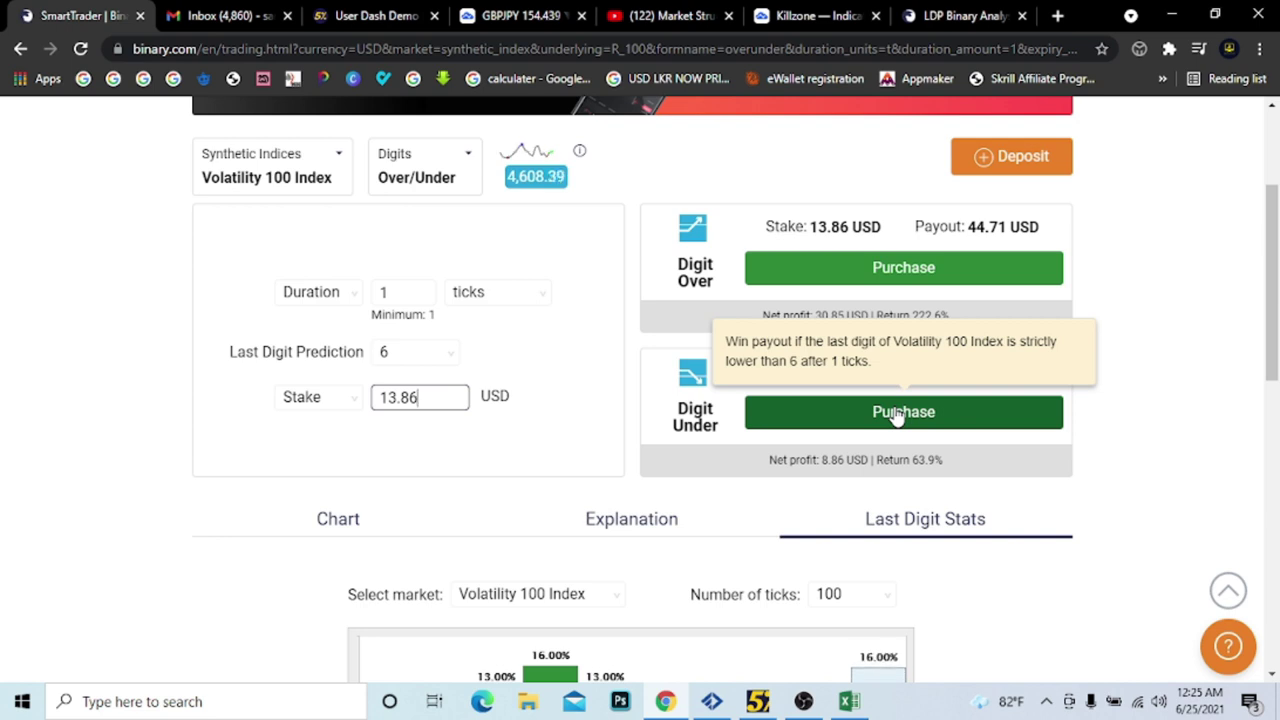
{"action": "left_click", "coordinate": [897, 414]}
{"action": "scroll", "coordinate": [1037, 396], "scroll_direction": "down", "scroll_amount": 3}
{"action": "scroll", "coordinate": [1166, 403], "scroll_direction": "up", "scroll_amount": 1}
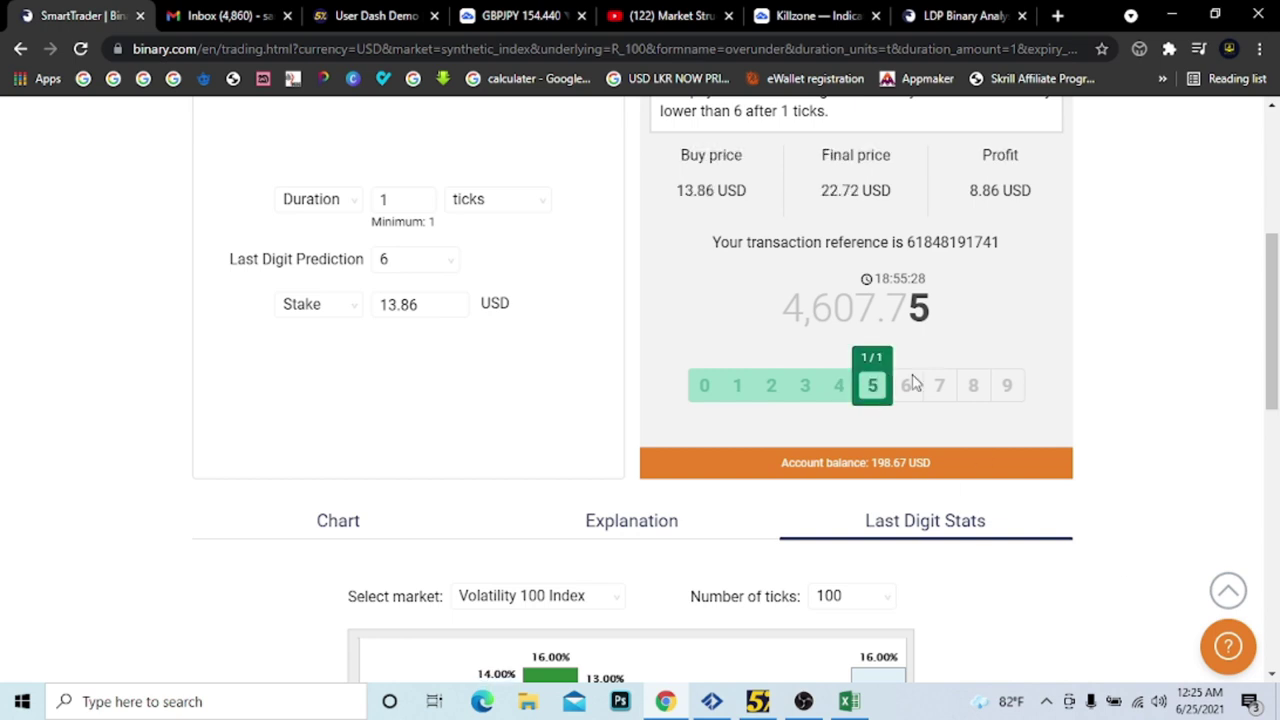
{"action": "scroll", "coordinate": [1000, 340], "scroll_direction": "up", "scroll_amount": 1}
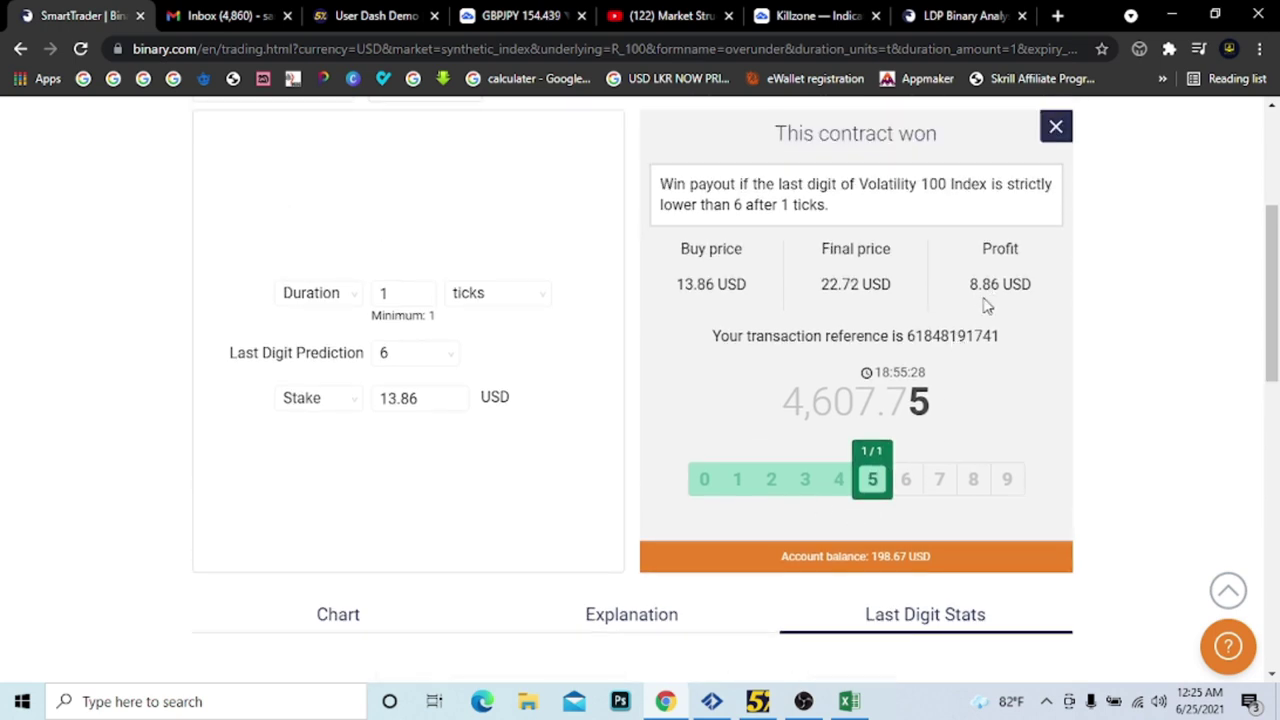
Close the won contract's panel, switch to the Excel tracker and record trade 9 as W in the W/L column.
{"action": "scroll", "coordinate": [1020, 300], "scroll_direction": "up", "scroll_amount": 2}
{"action": "left_click", "coordinate": [1056, 316]}
{"action": "scroll", "coordinate": [1086, 286], "scroll_direction": "up", "scroll_amount": 1}
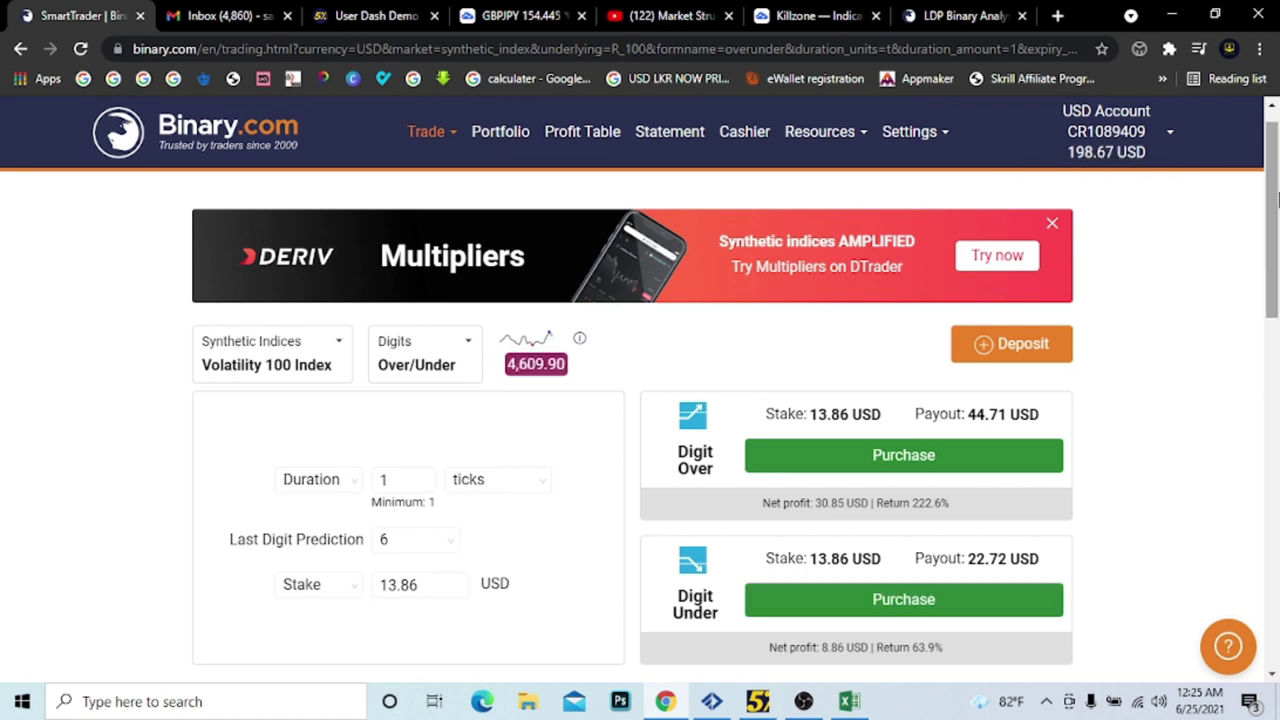
{"action": "scroll", "coordinate": [1180, 250], "scroll_direction": "up", "scroll_amount": 1}
{"action": "left_click", "coordinate": [849, 701]}
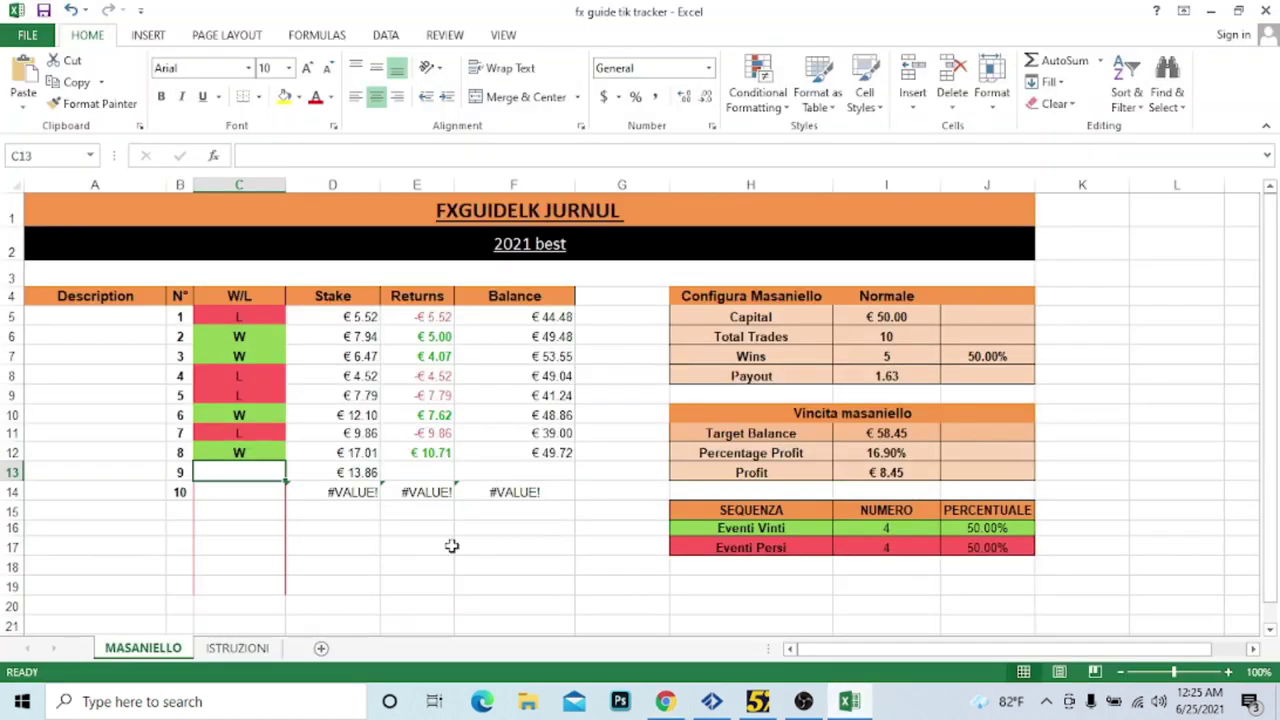
{"action": "type", "text": "W"}
{"action": "key", "text": "Return"}
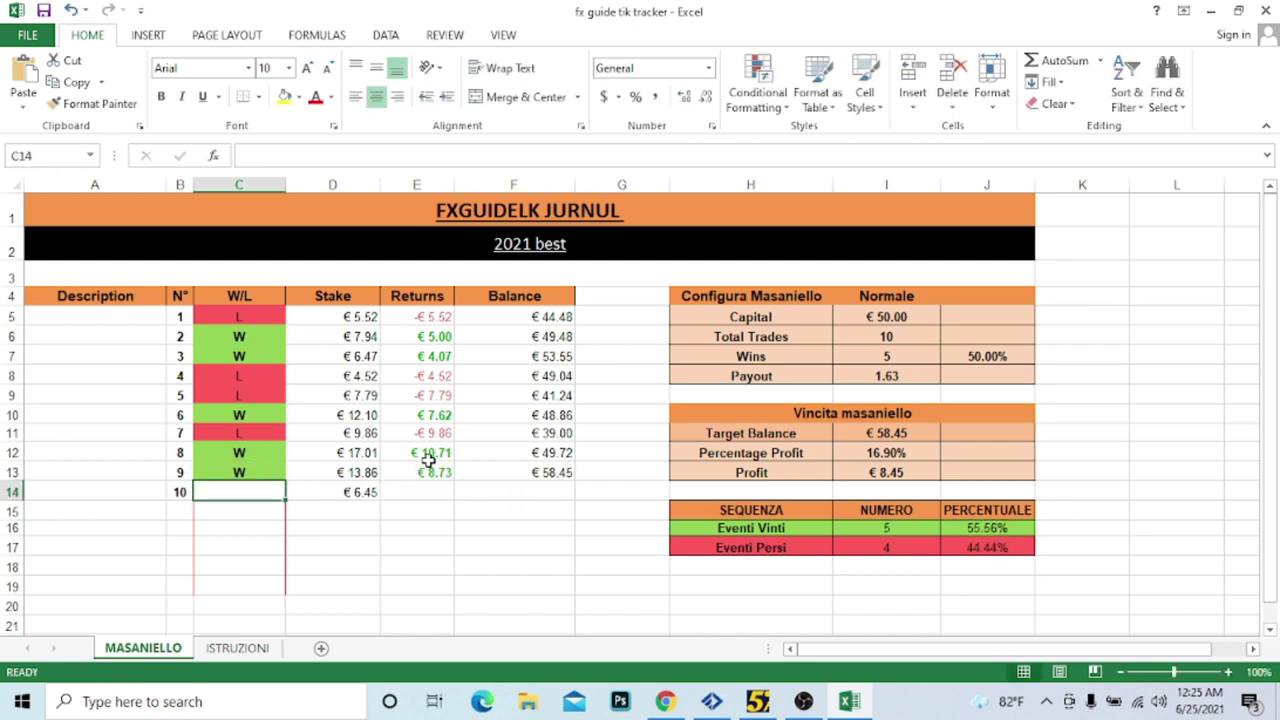
Check trade 9's return and the win and loss counts and percentages in the SEQUENZA table.
{"action": "left_click", "coordinate": [424, 472]}
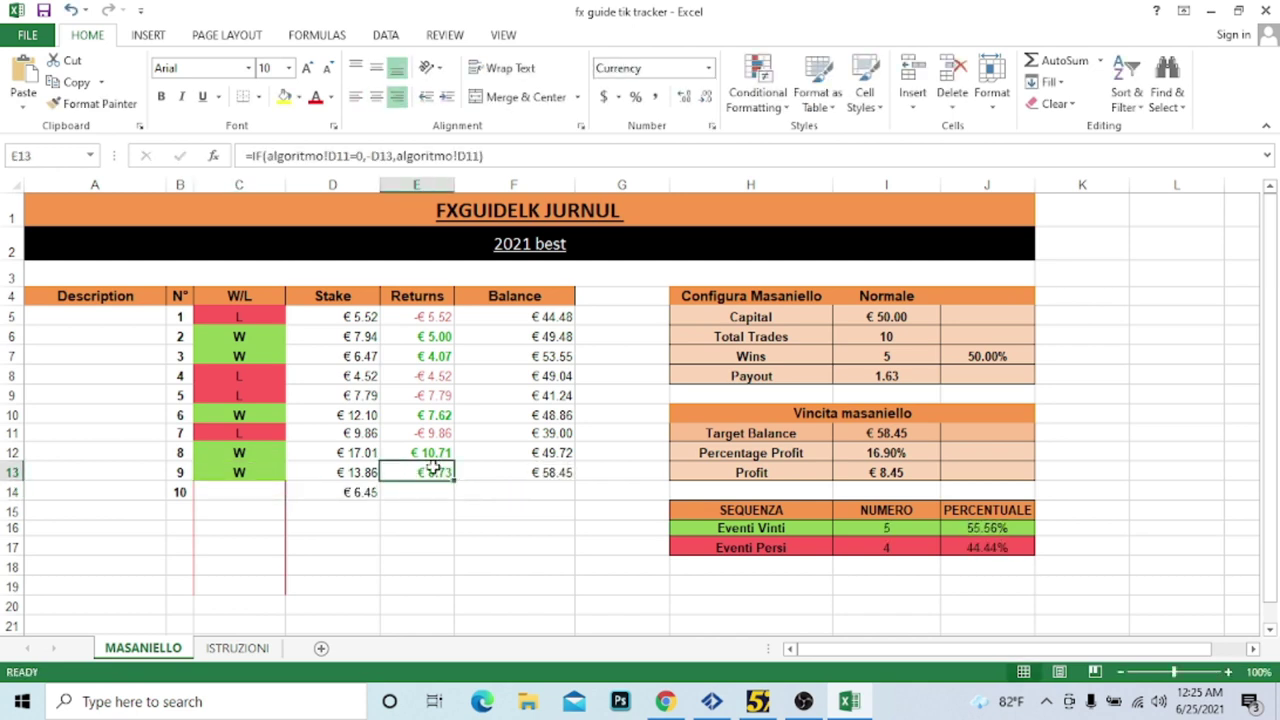
{"action": "left_click", "coordinate": [224, 496]}
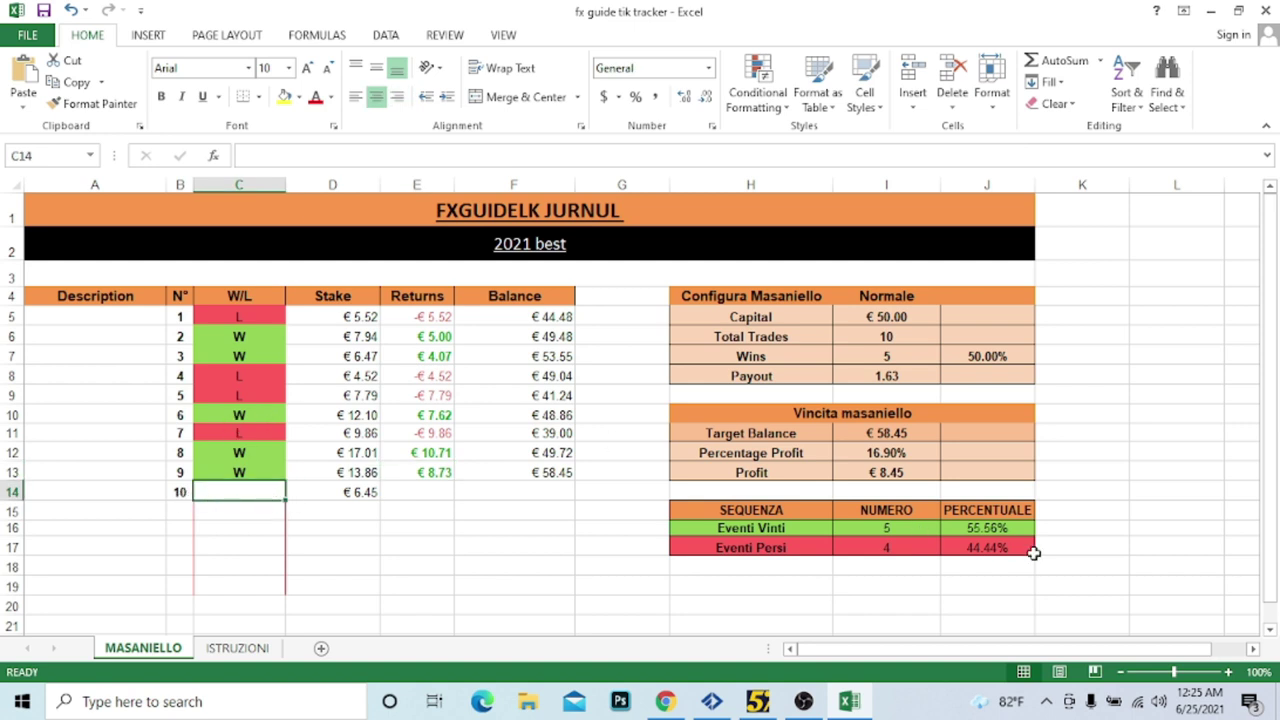
{"action": "left_click", "coordinate": [1010, 528]}
{"action": "left_click", "coordinate": [886, 527]}
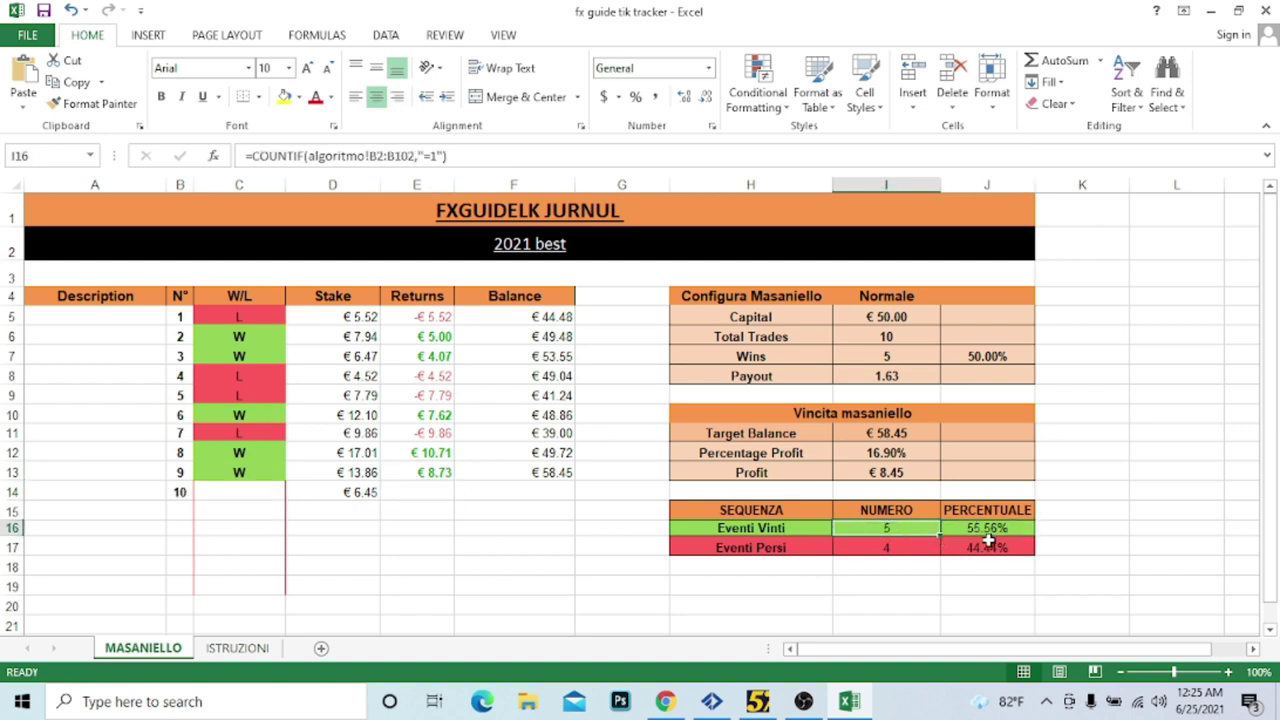
{"action": "scroll", "coordinate": [655, 566], "scroll_direction": "down", "scroll_amount": 1}
{"action": "scroll", "coordinate": [295, 360], "scroll_direction": "up", "scroll_amount": 1}
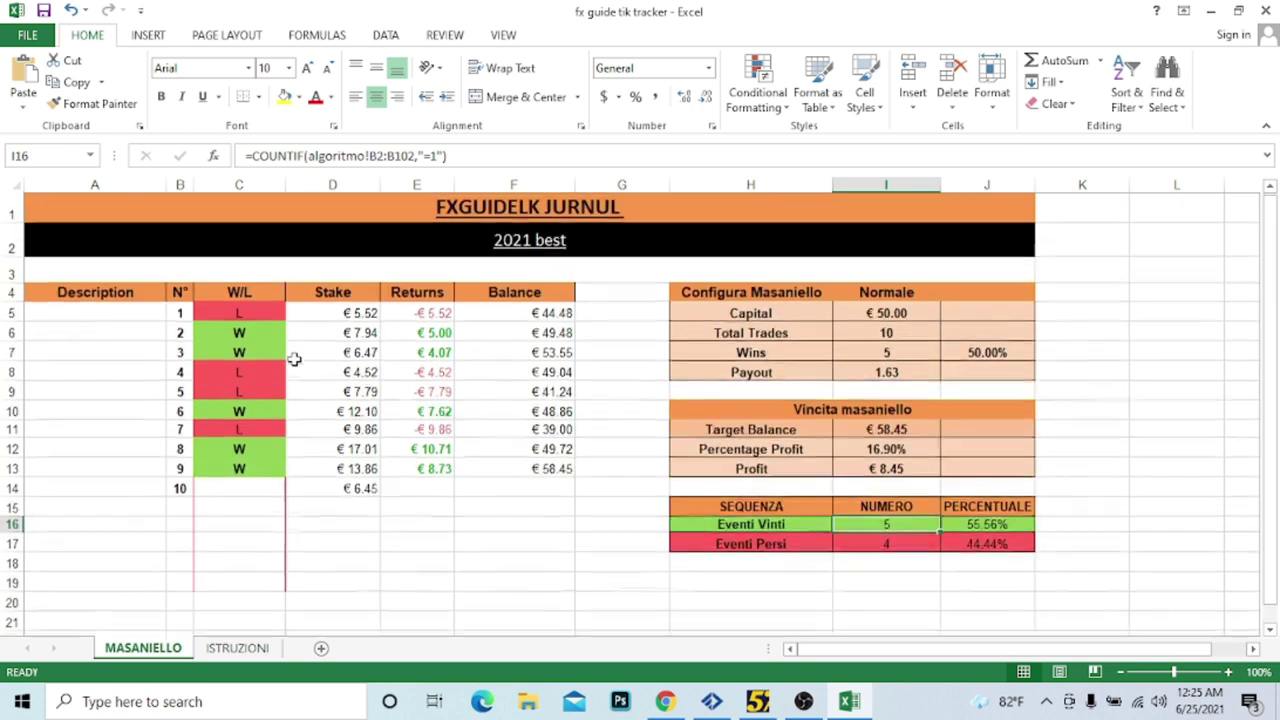
Review the losing trades and the winning trades in the W/L column, and check the configured capital.
{"action": "mouse_move", "coordinate": [803, 697]}
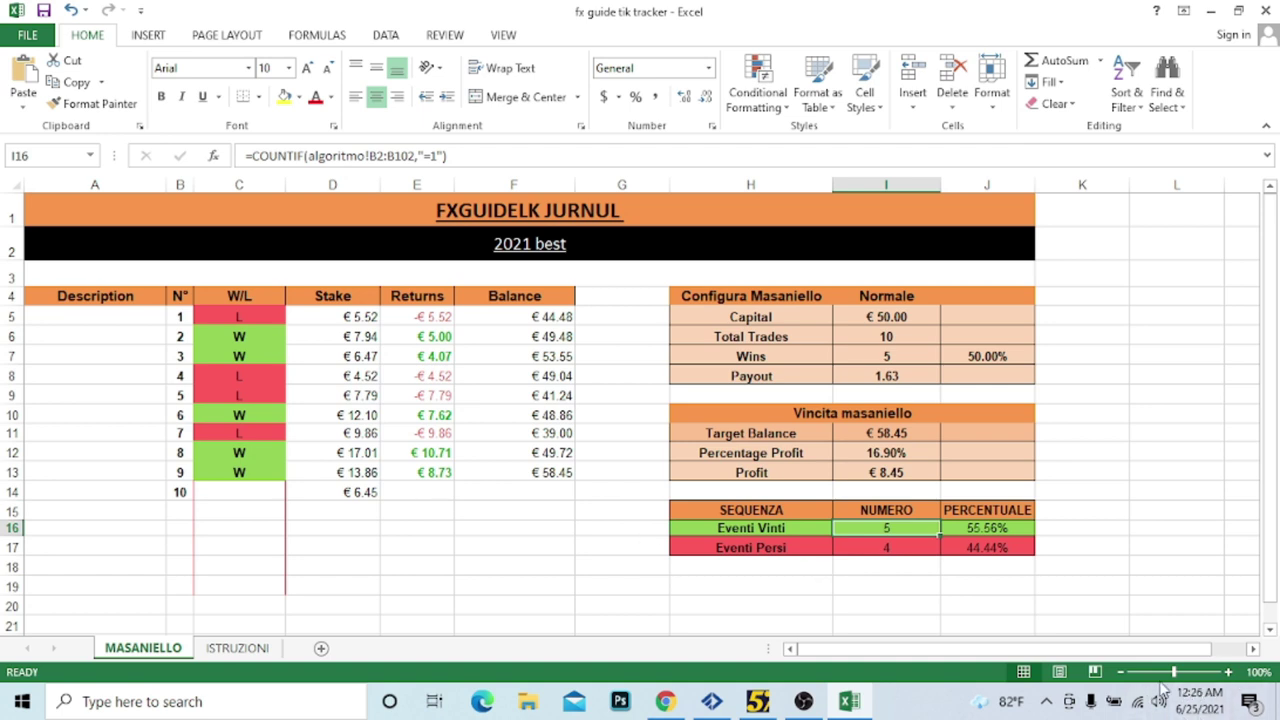
{"action": "left_click", "coordinate": [253, 314]}
{"action": "left_click", "coordinate": [271, 377]}
{"action": "left_click", "coordinate": [271, 393]}
{"action": "left_click", "coordinate": [271, 435]}
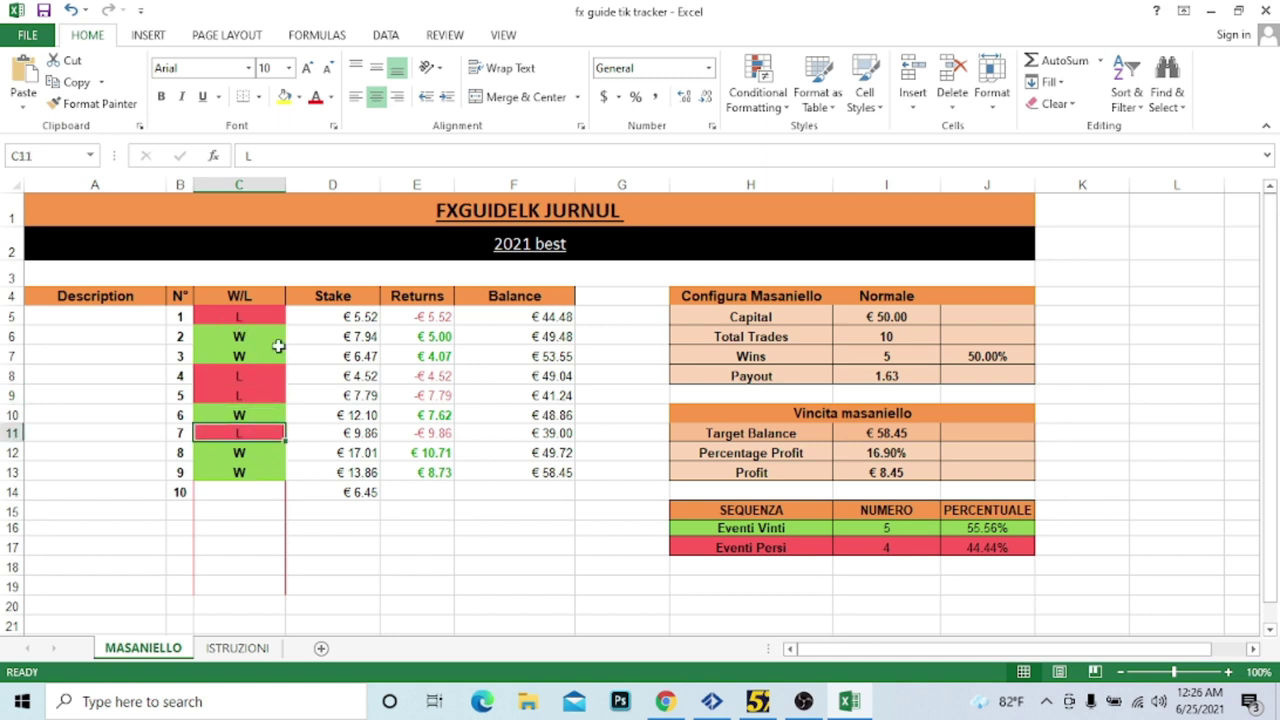
{"action": "left_click", "coordinate": [238, 490]}
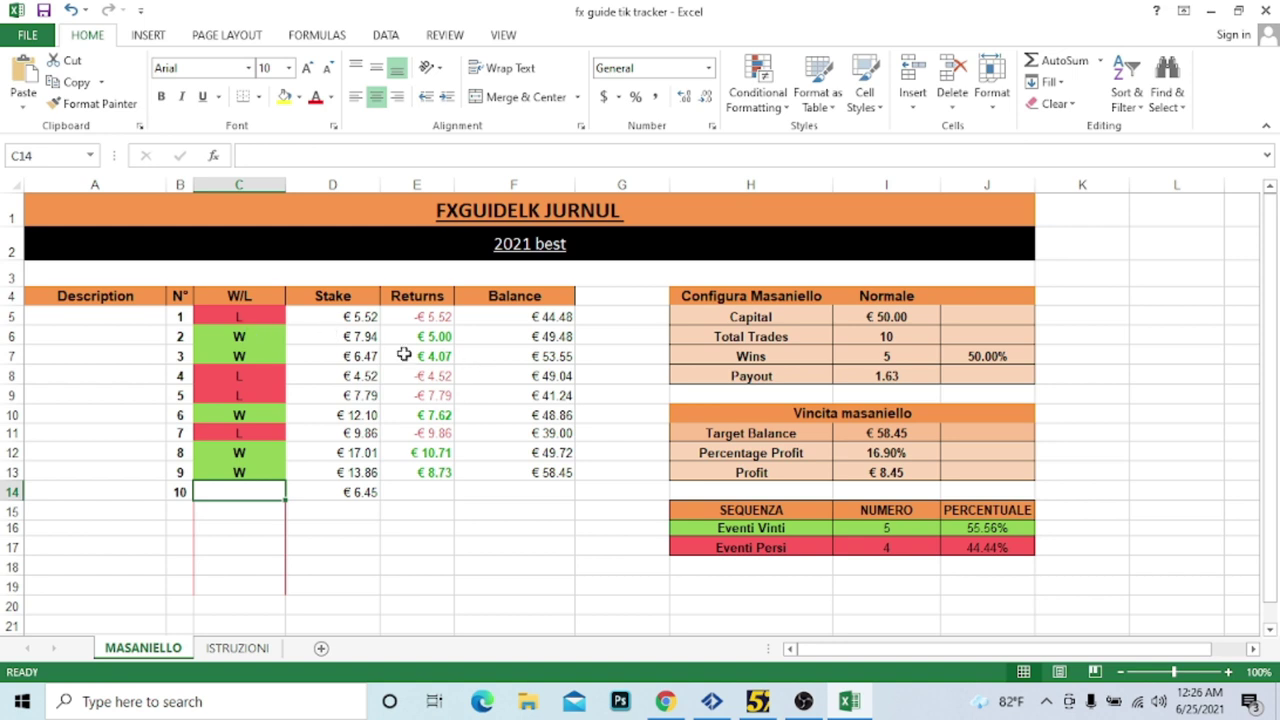
{"action": "left_click", "coordinate": [241, 338]}
{"action": "left_click", "coordinate": [241, 357]}
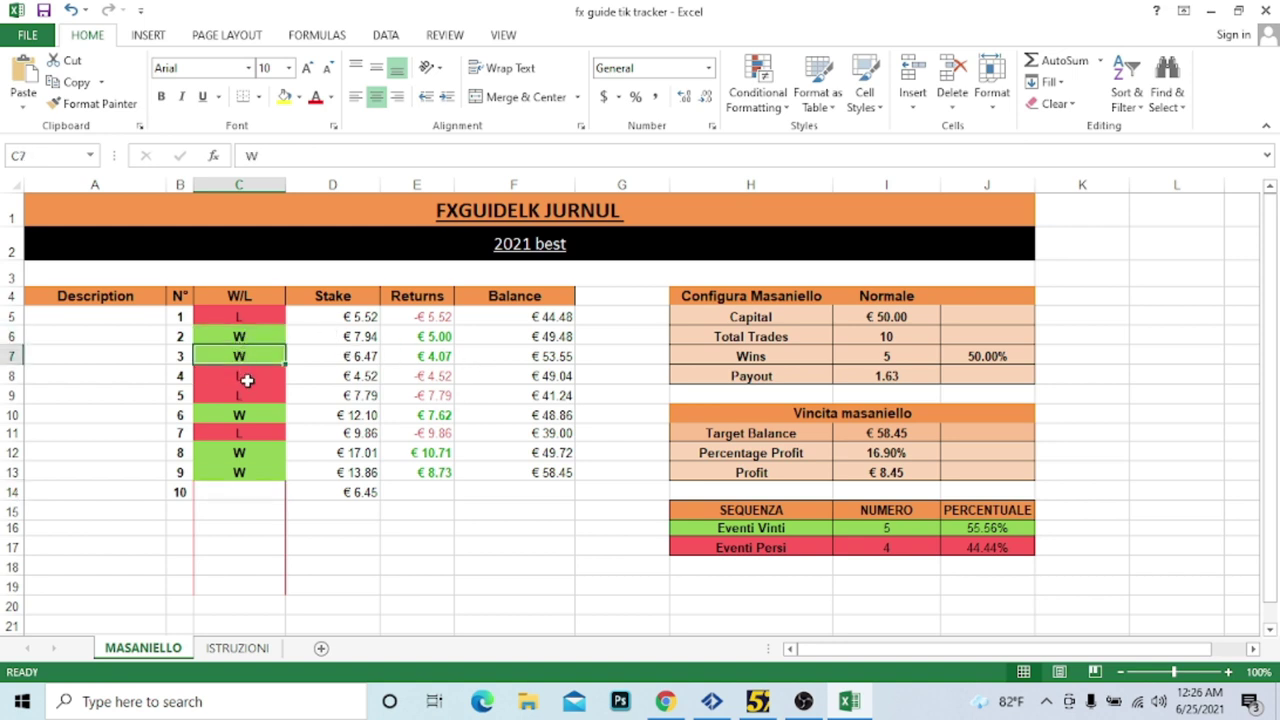
{"action": "left_click", "coordinate": [243, 415]}
{"action": "left_click", "coordinate": [249, 452]}
{"action": "left_click", "coordinate": [240, 470]}
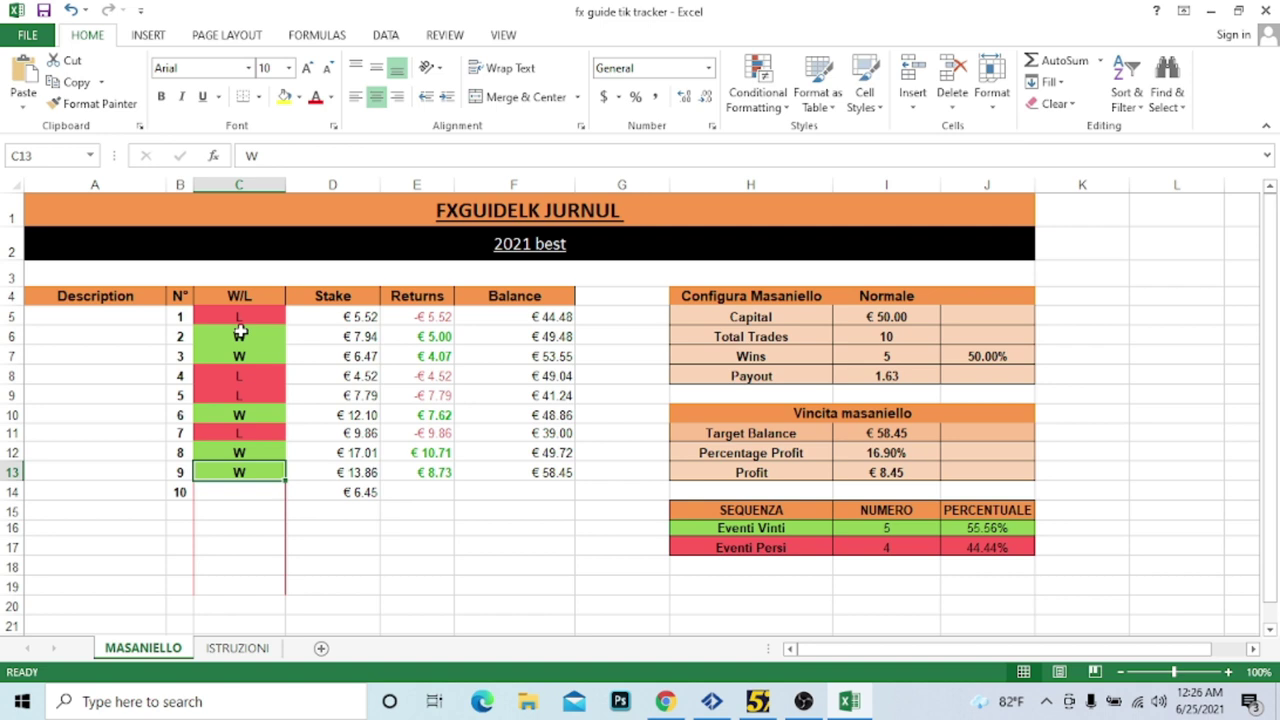
{"action": "left_click", "coordinate": [884, 318]}
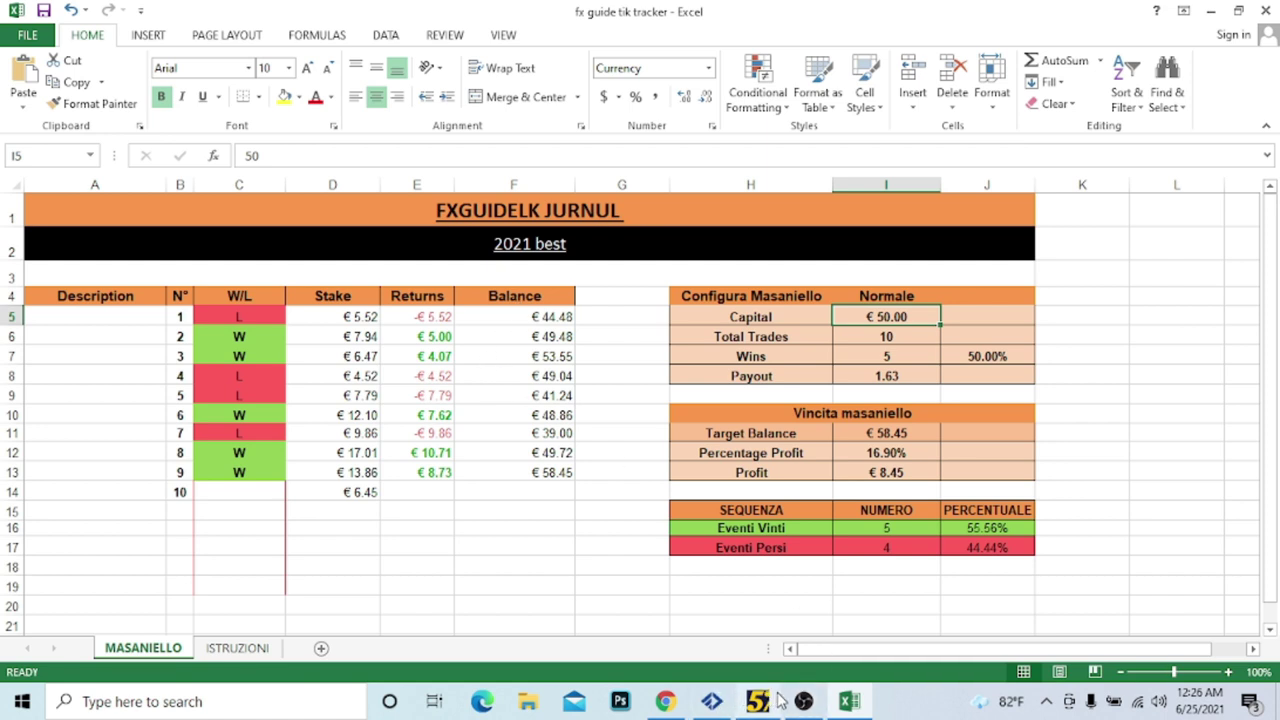
Return to Binary.com in Chrome and start a withdrawal from the real account through the Cashier.
{"action": "left_click", "coordinate": [665, 701]}
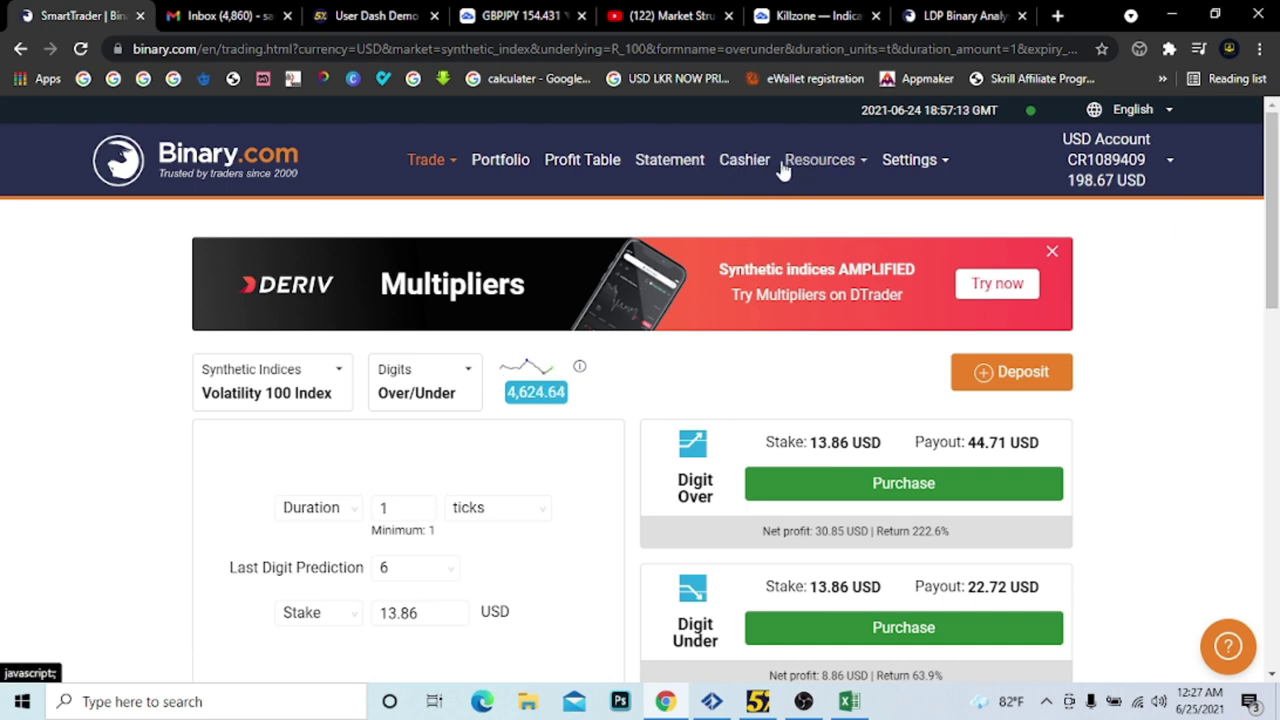
{"action": "left_click", "coordinate": [747, 165]}
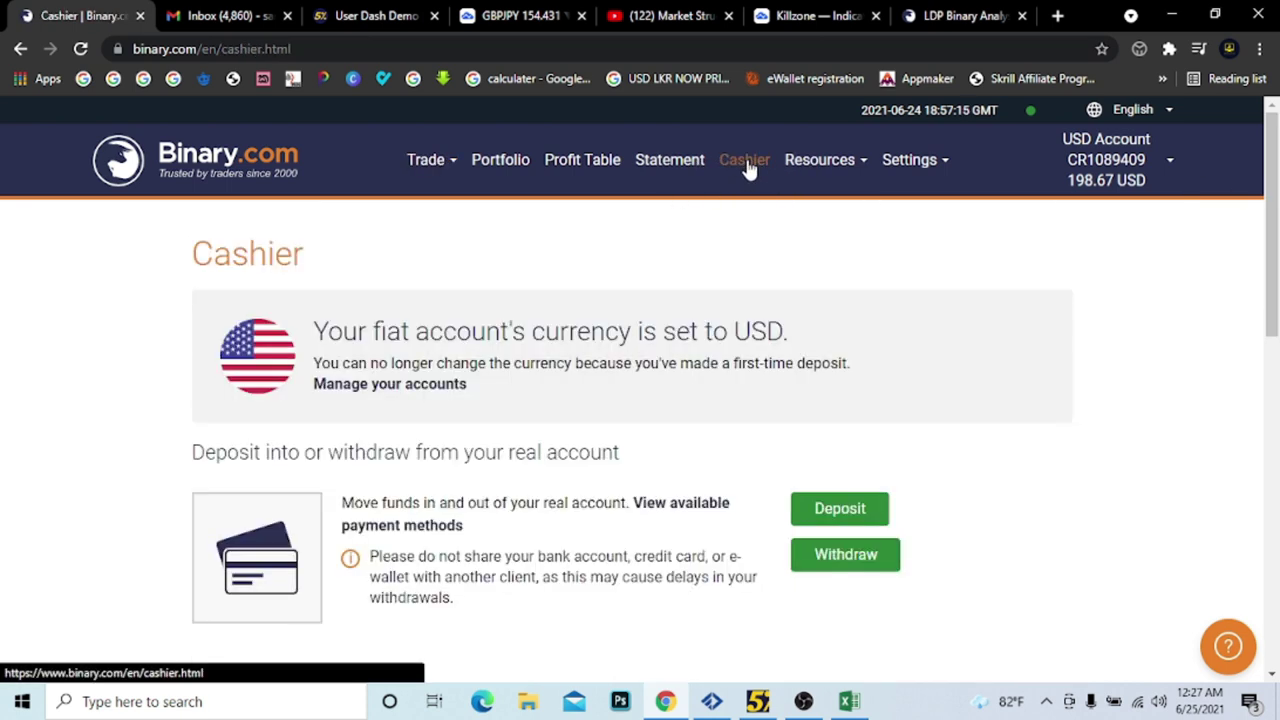
{"action": "scroll", "coordinate": [822, 336], "scroll_direction": "down", "scroll_amount": 1}
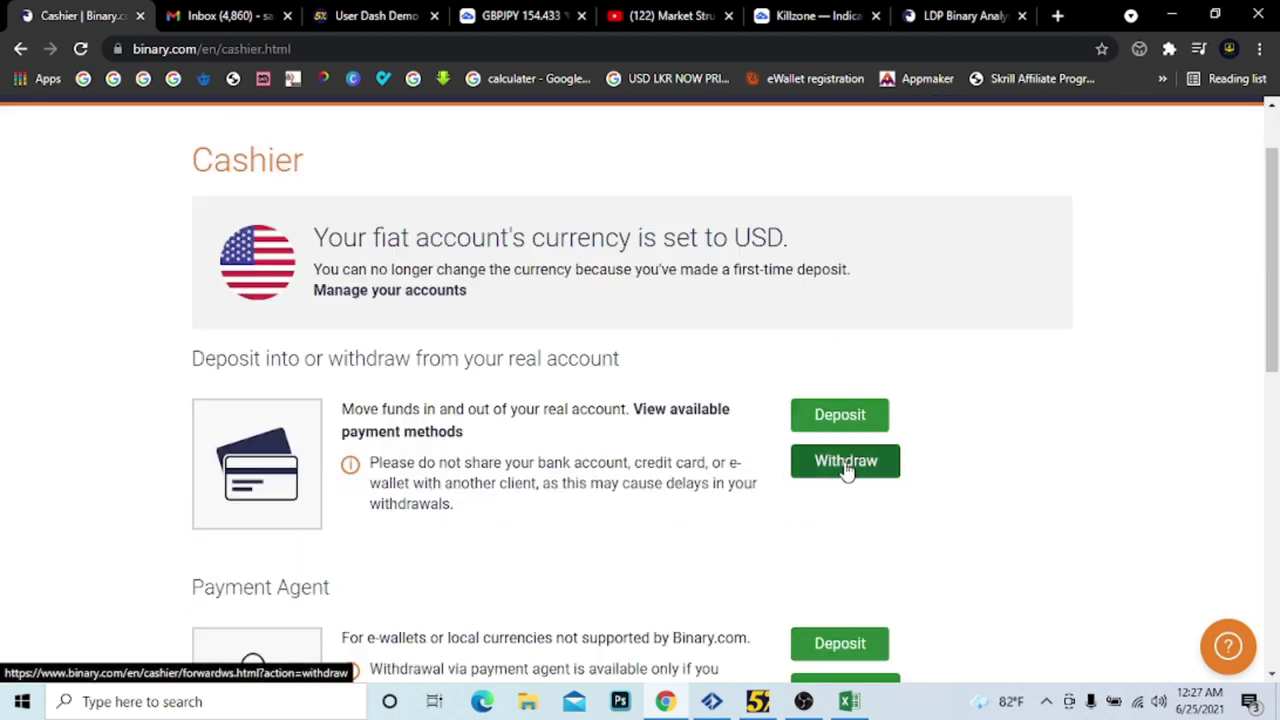
{"action": "left_click", "coordinate": [846, 470]}
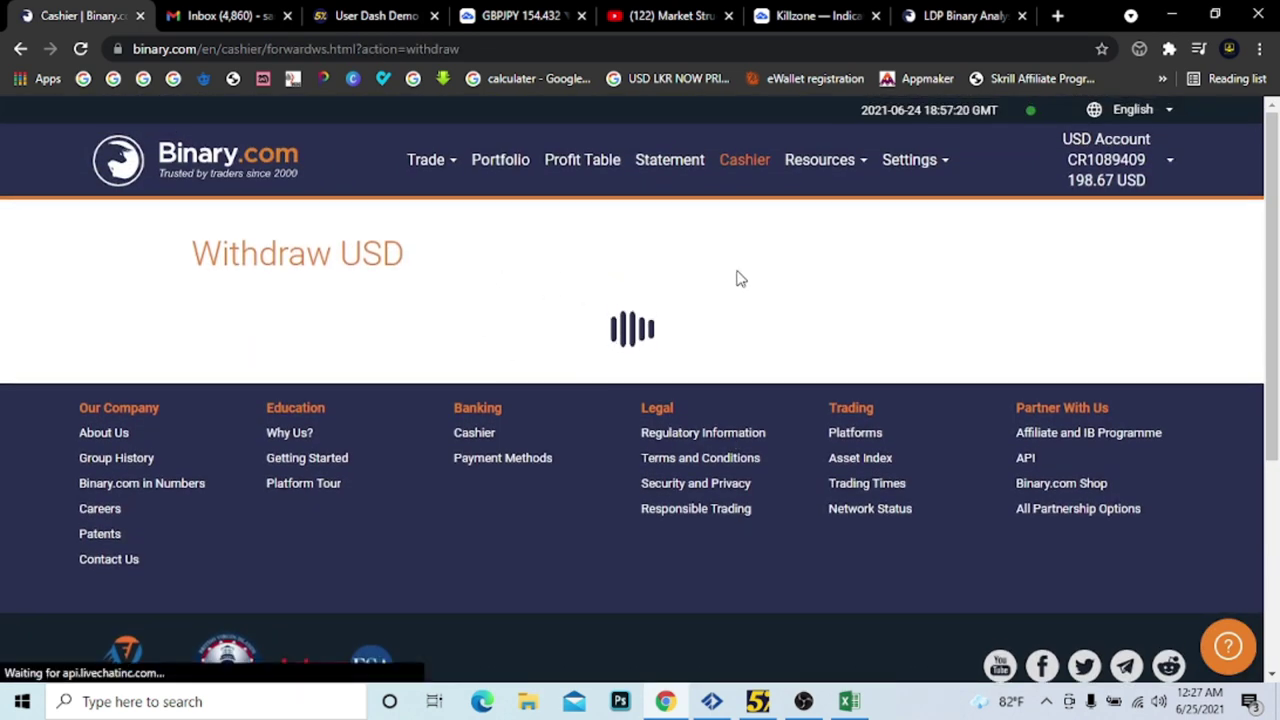
Open a new browser tab, switch to the Google account linked to the trading account and open its Gmail inbox.
{"action": "left_click", "coordinate": [1057, 16]}
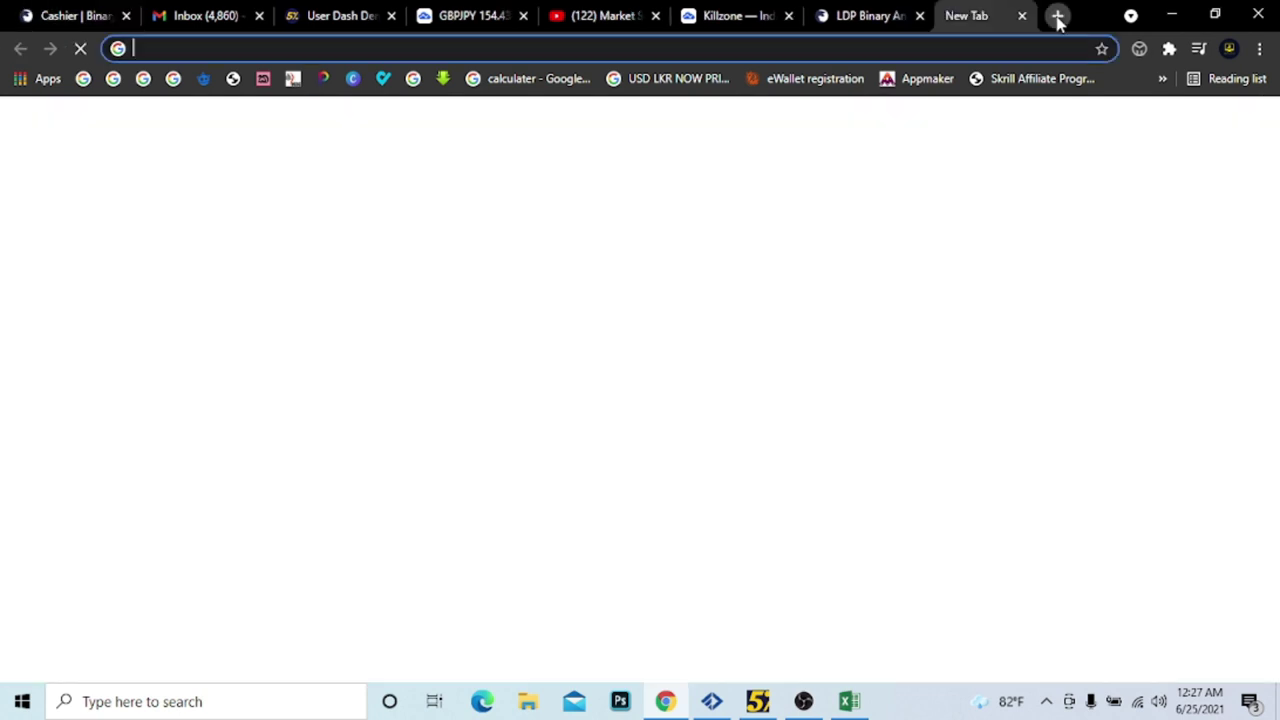
{"action": "left_click", "coordinate": [1248, 126]}
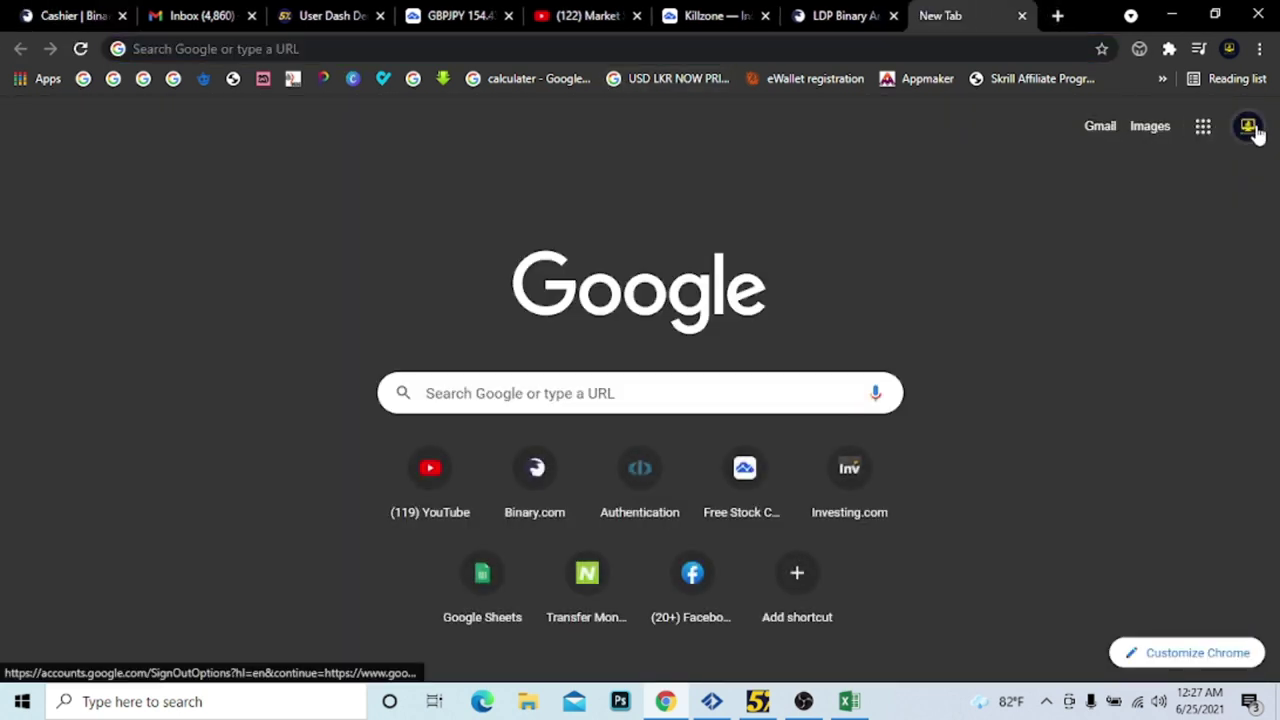
{"action": "scroll", "coordinate": [1051, 429], "scroll_direction": "down", "scroll_amount": 2}
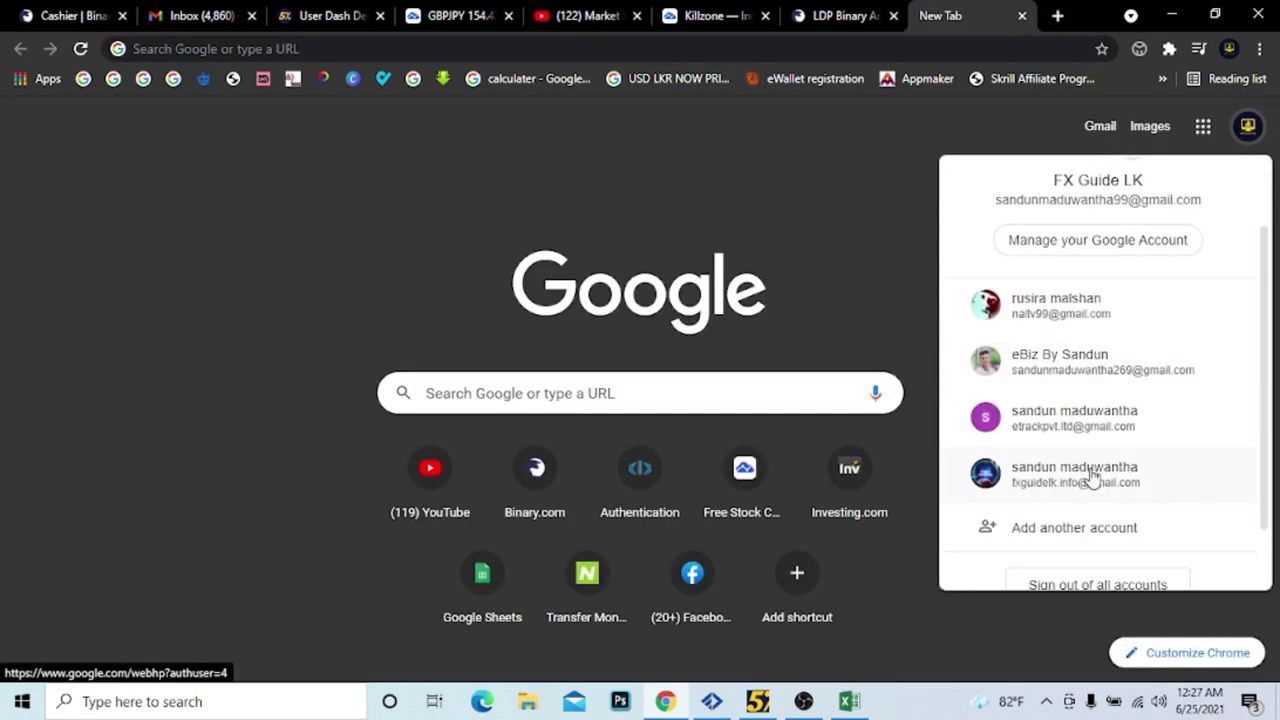
{"action": "left_click", "coordinate": [1065, 424]}
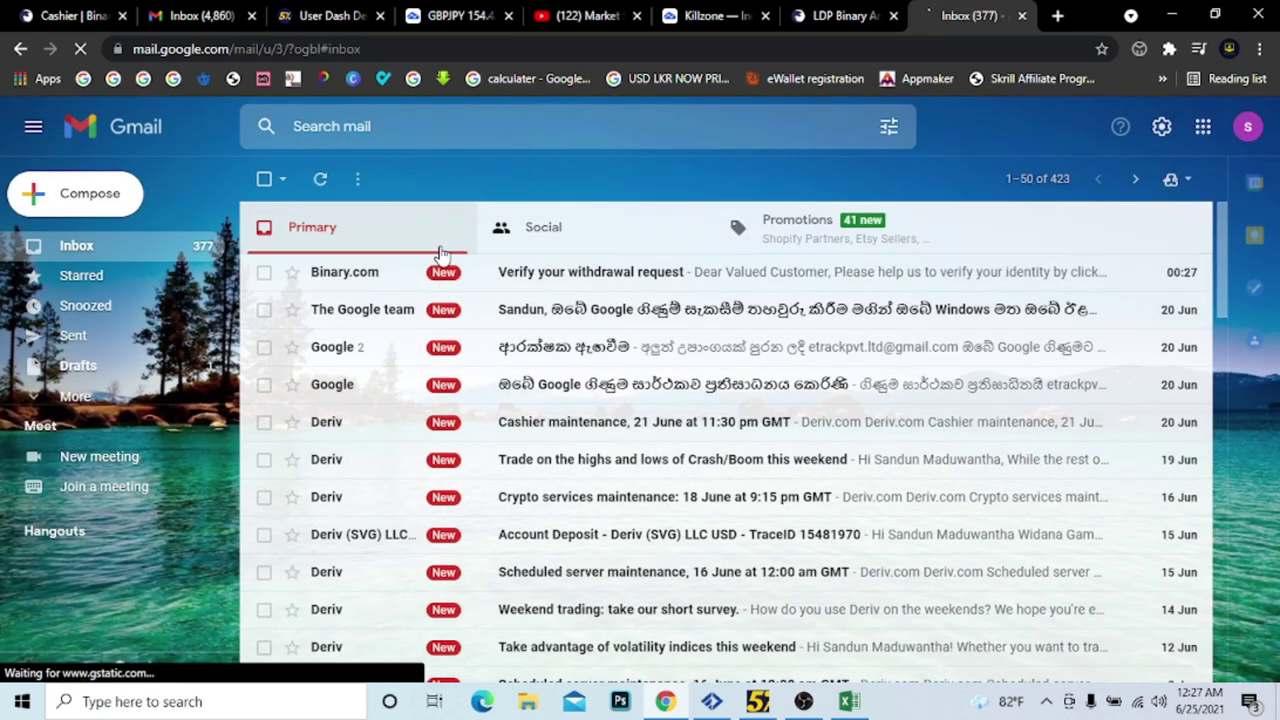
Open the Binary.com email "Verify your withdrawal request" and follow its verification link.
{"action": "left_click", "coordinate": [354, 271]}
{"action": "scroll", "coordinate": [625, 380], "scroll_direction": "down", "scroll_amount": 1}
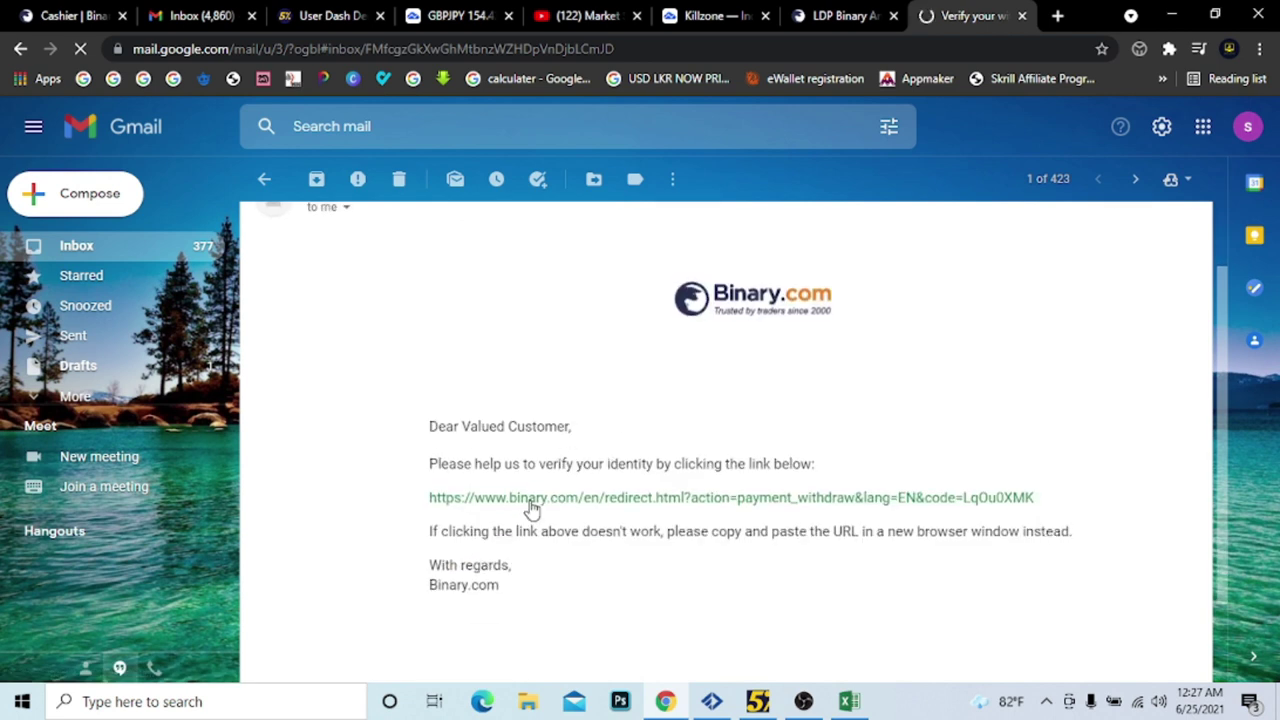
{"action": "left_click", "coordinate": [680, 503]}
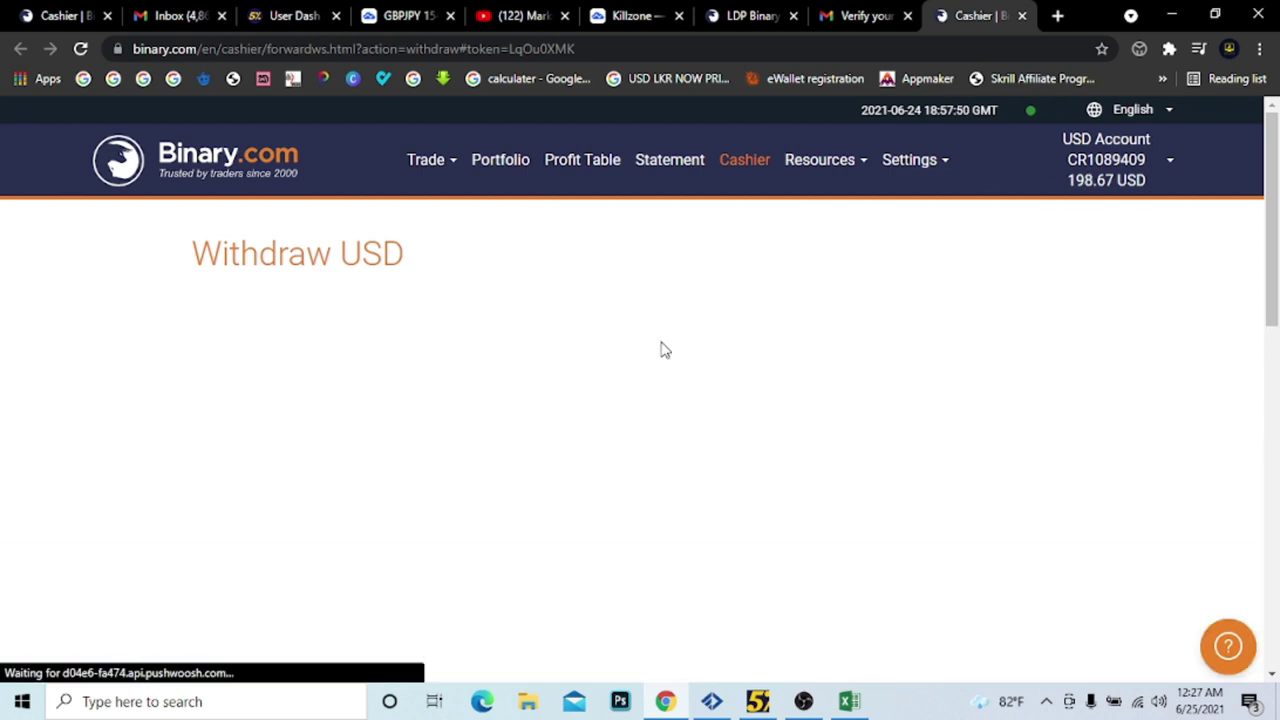
Enter a withdrawal amount of 100 USD and choose NETELLER as the payout method.
{"action": "scroll", "coordinate": [457, 423], "scroll_direction": "down", "scroll_amount": 1}
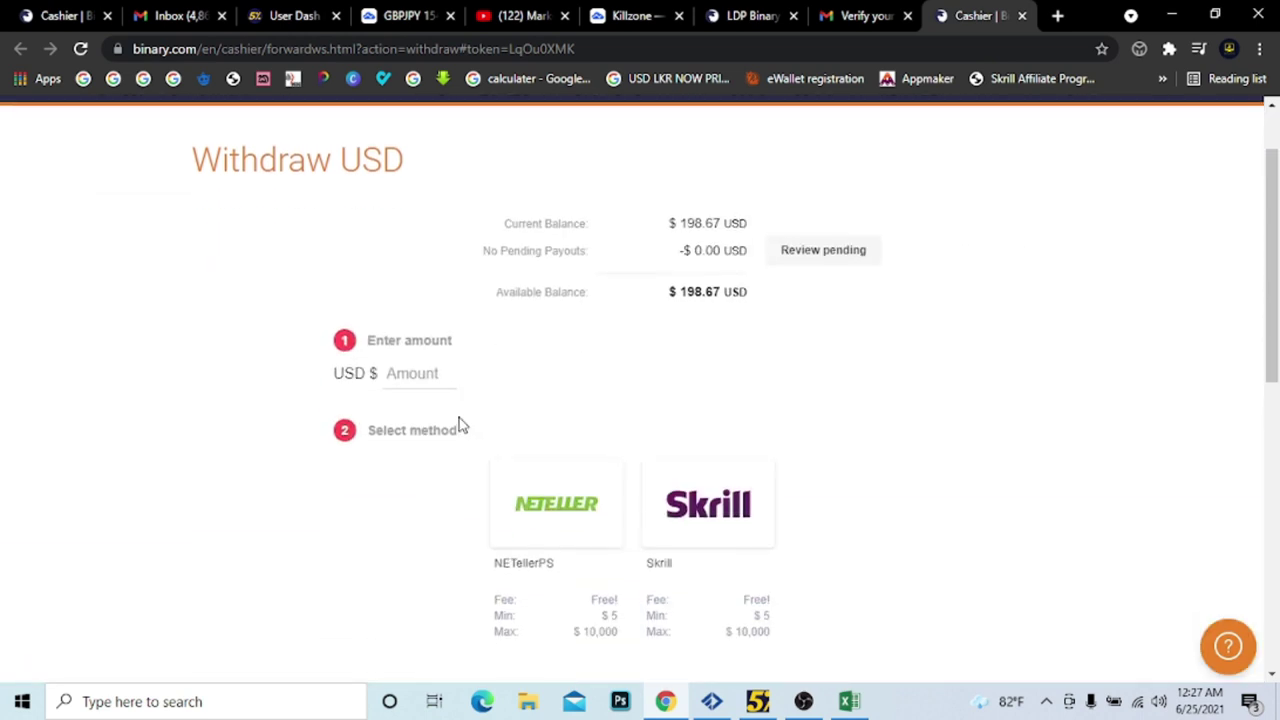
{"action": "left_click", "coordinate": [427, 377]}
{"action": "type", "text": "1"}
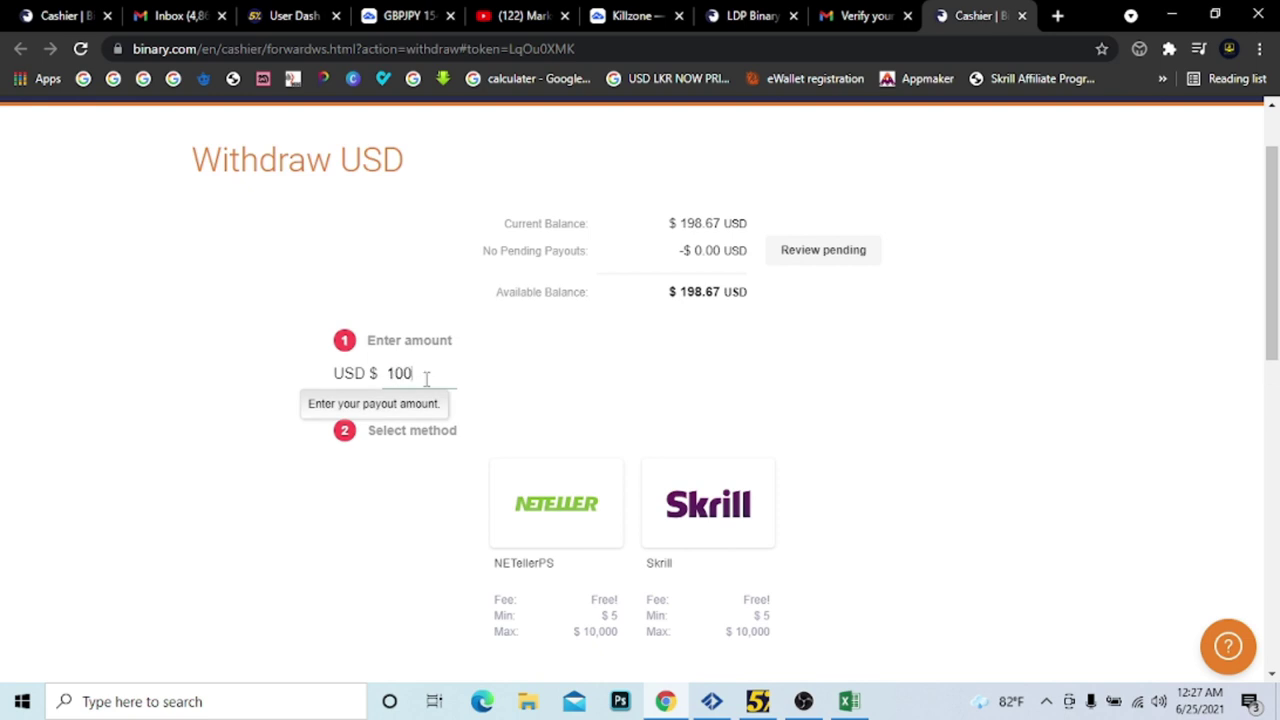
{"action": "type", "text": "00"}
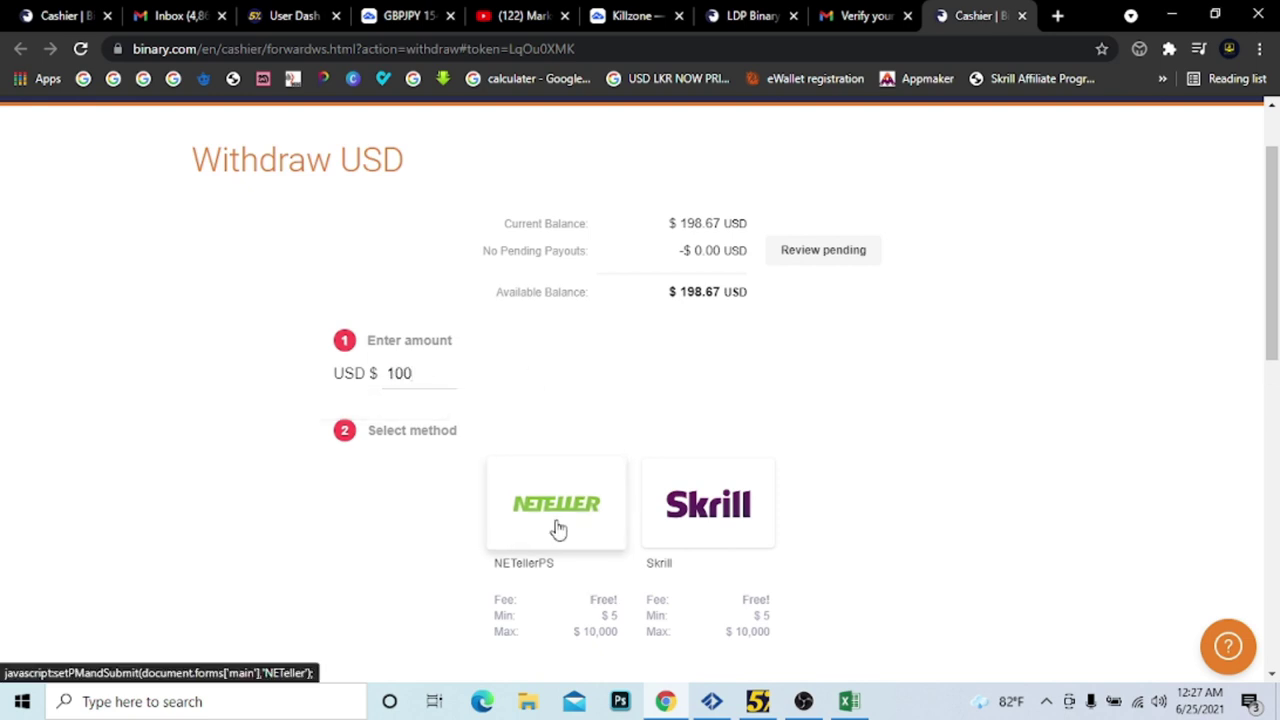
{"action": "left_click", "coordinate": [749, 500]}
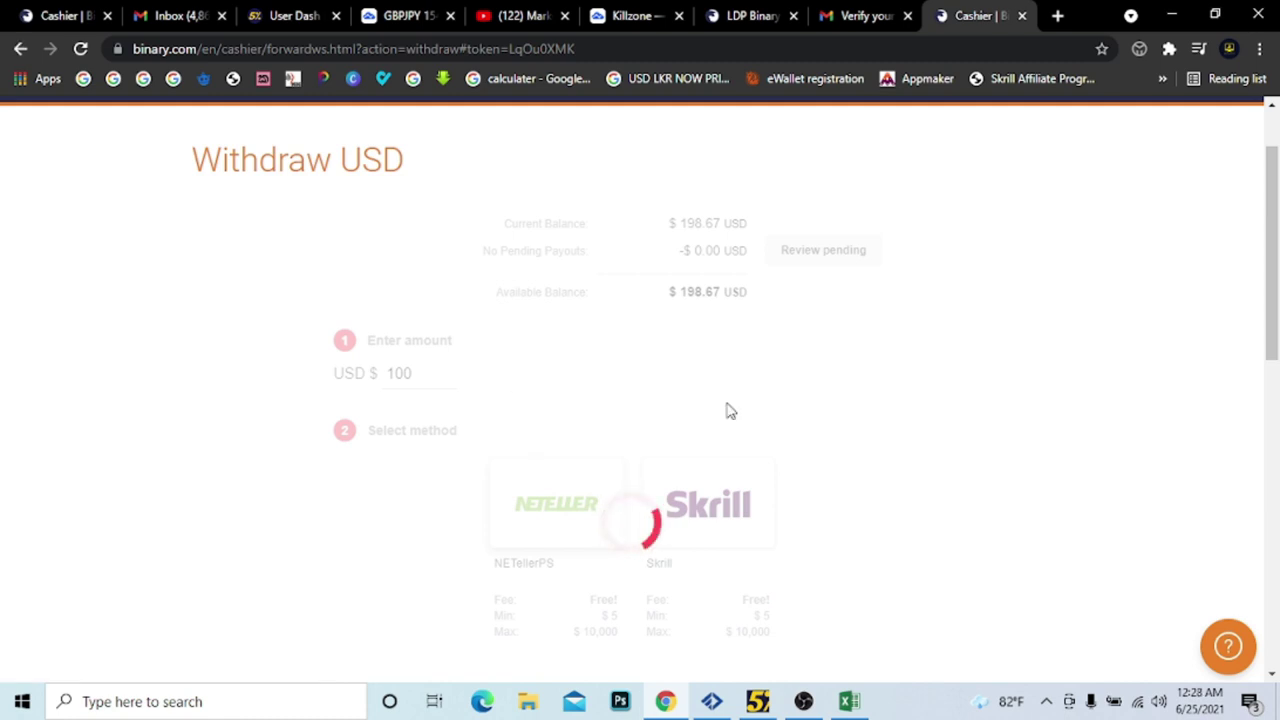
Review the NETELLER payout details against the account balance and submit the payout request for 100 USD.
{"action": "scroll", "coordinate": [514, 428], "scroll_direction": "down", "scroll_amount": 2}
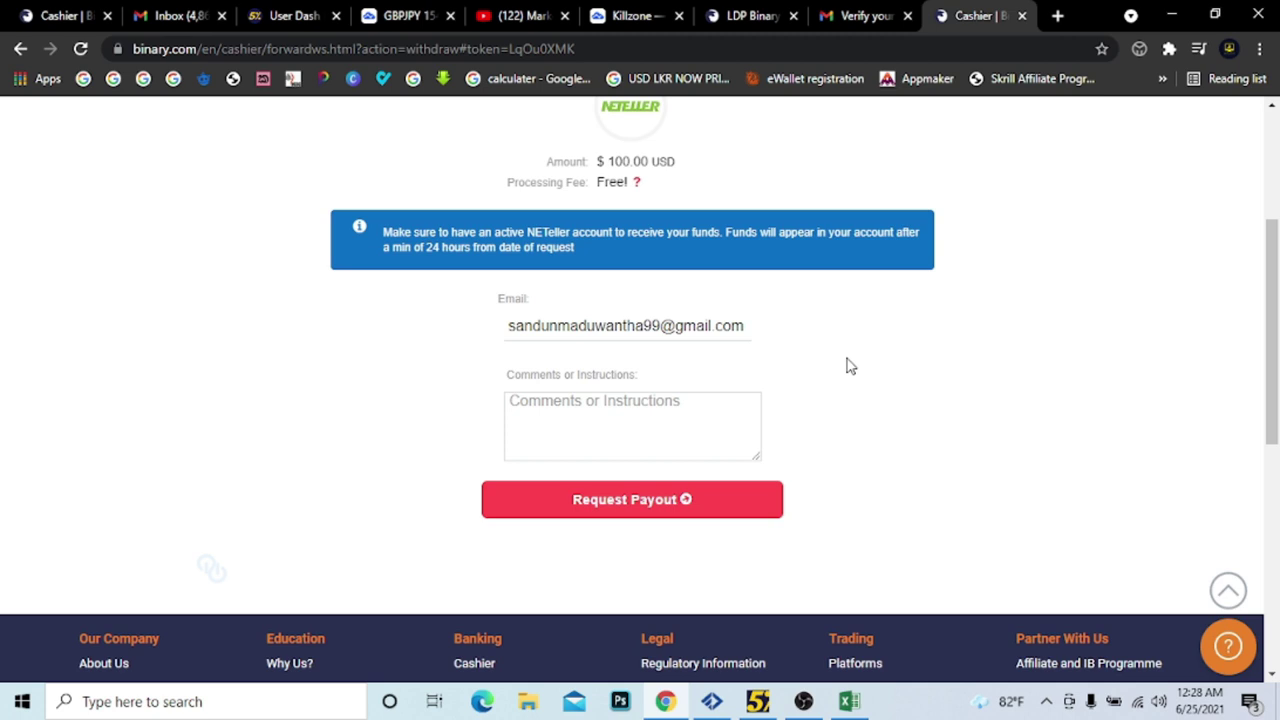
{"action": "scroll", "coordinate": [1029, 366], "scroll_direction": "up", "scroll_amount": 3}
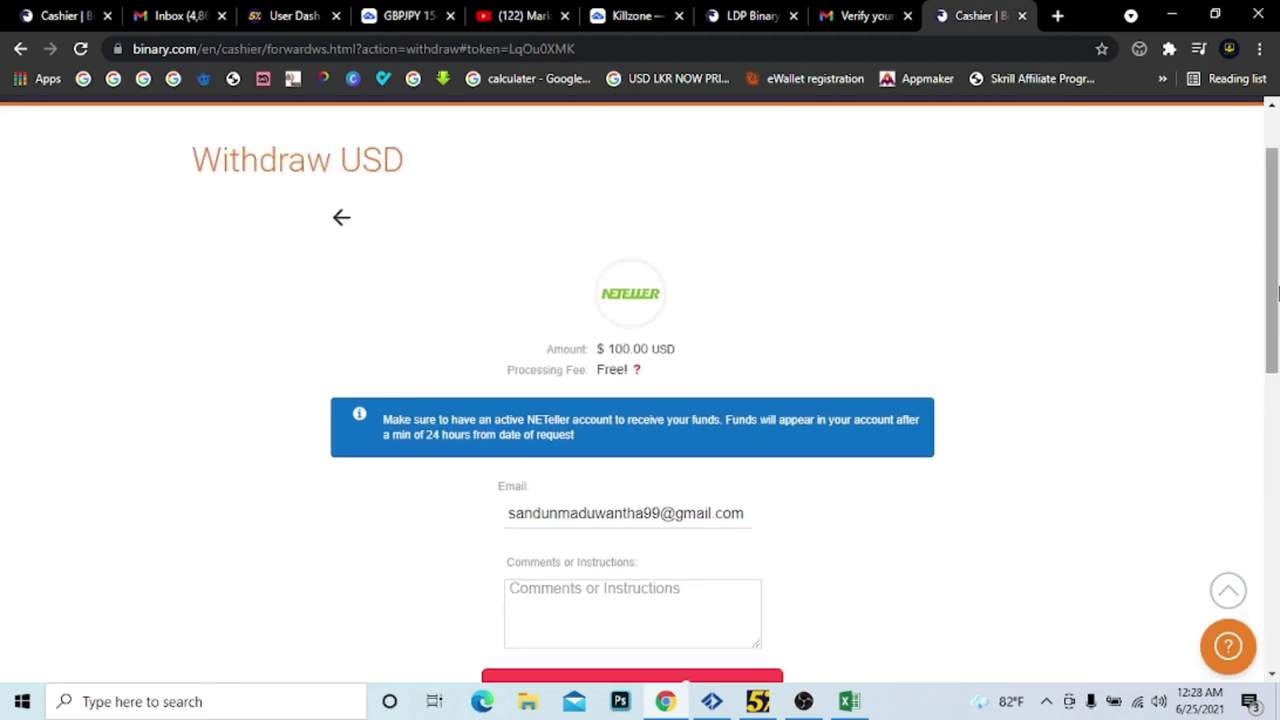
{"action": "scroll", "coordinate": [1277, 203], "scroll_direction": "down", "scroll_amount": 1}
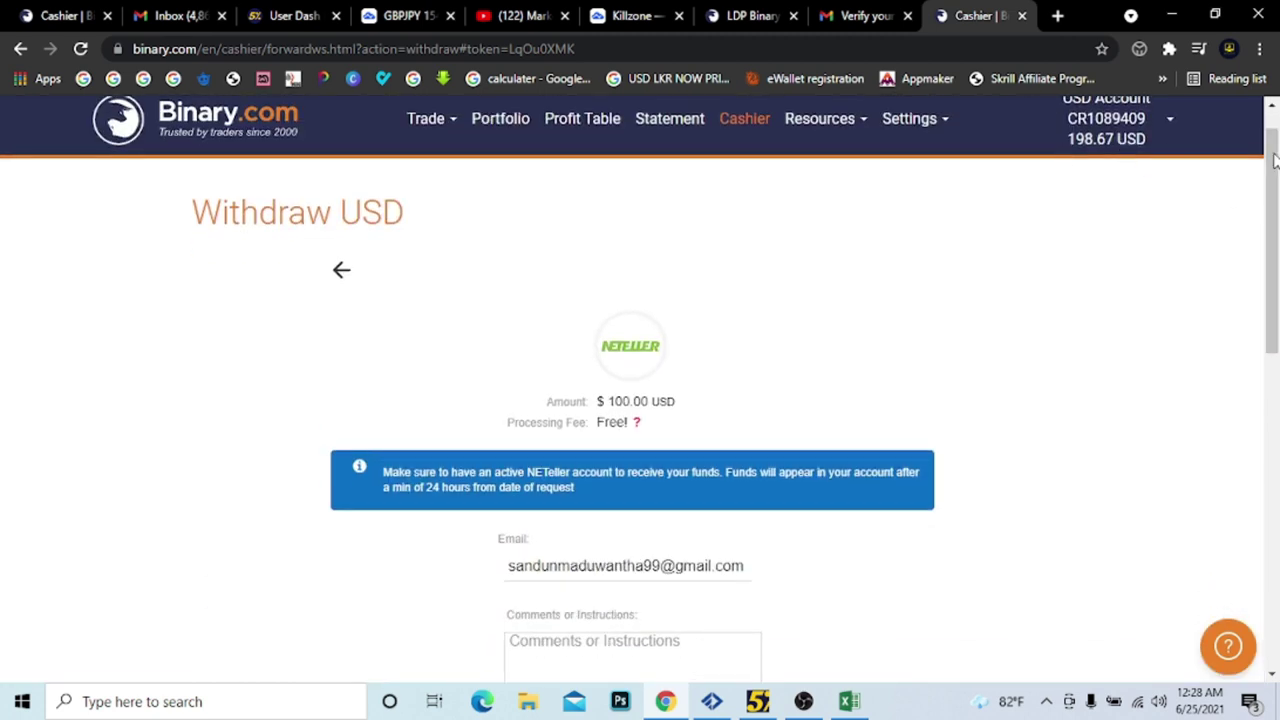
{"action": "scroll", "coordinate": [1152, 148], "scroll_direction": "up", "scroll_amount": 1}
{"action": "scroll", "coordinate": [1277, 203], "scroll_direction": "down", "scroll_amount": 2}
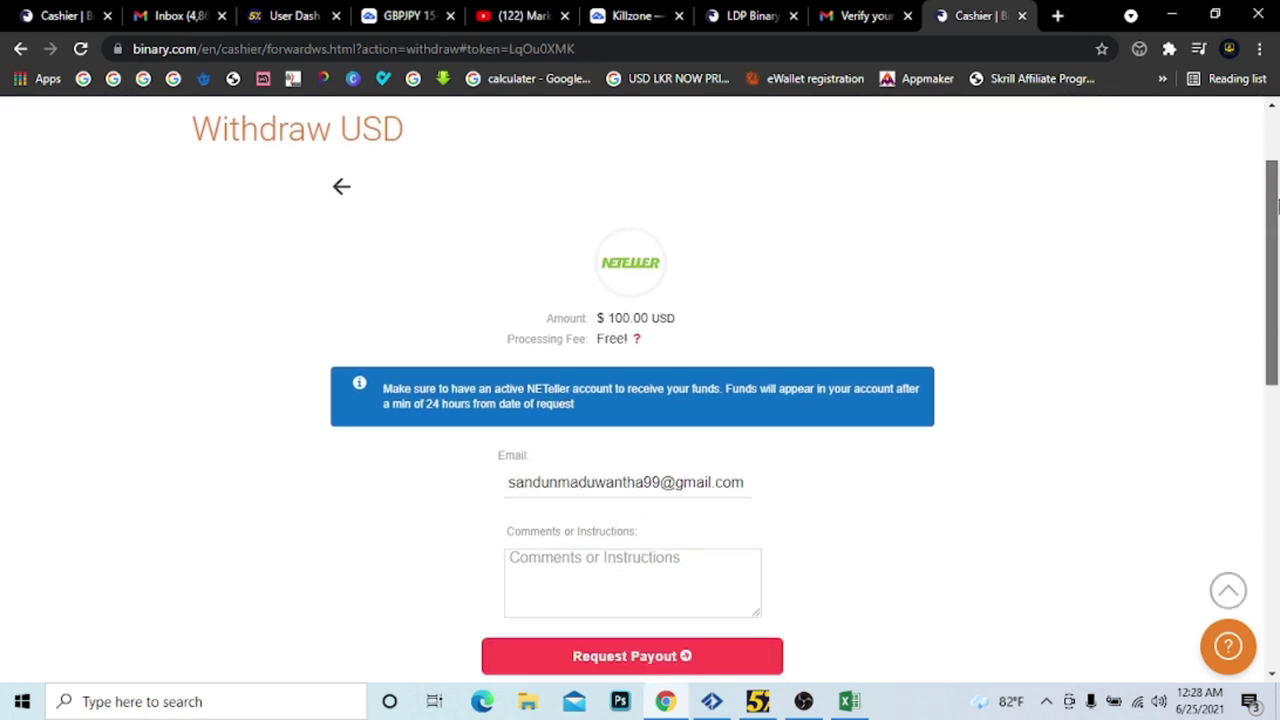
{"action": "scroll", "coordinate": [1277, 203], "scroll_direction": "down", "scroll_amount": 1}
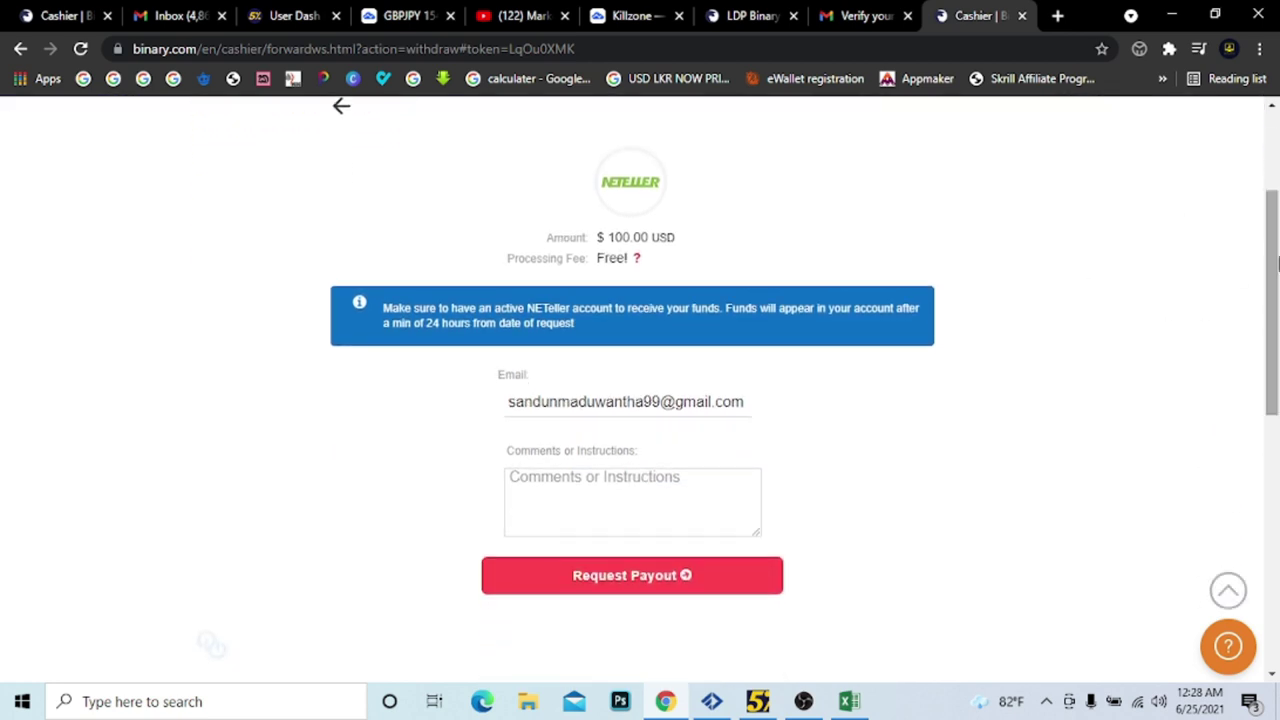
{"action": "scroll", "coordinate": [1027, 272], "scroll_direction": "up", "scroll_amount": 2}
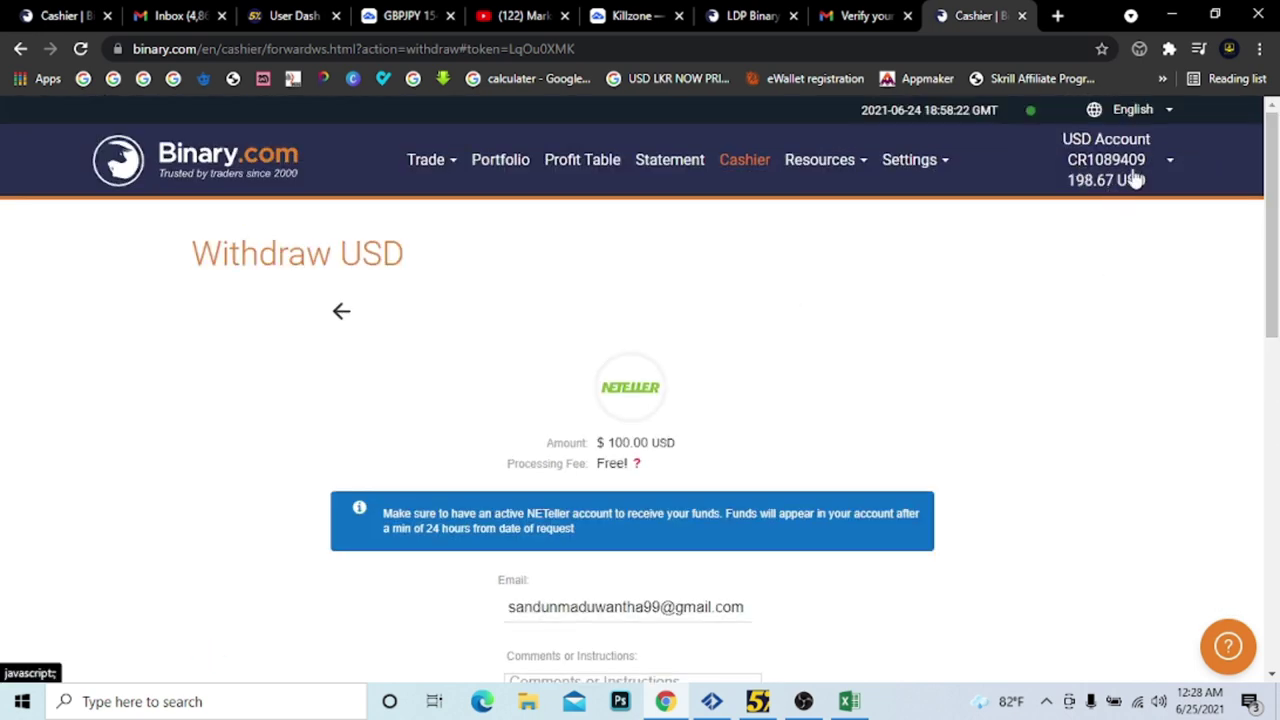
{"action": "scroll", "coordinate": [810, 369], "scroll_direction": "down", "scroll_amount": 2}
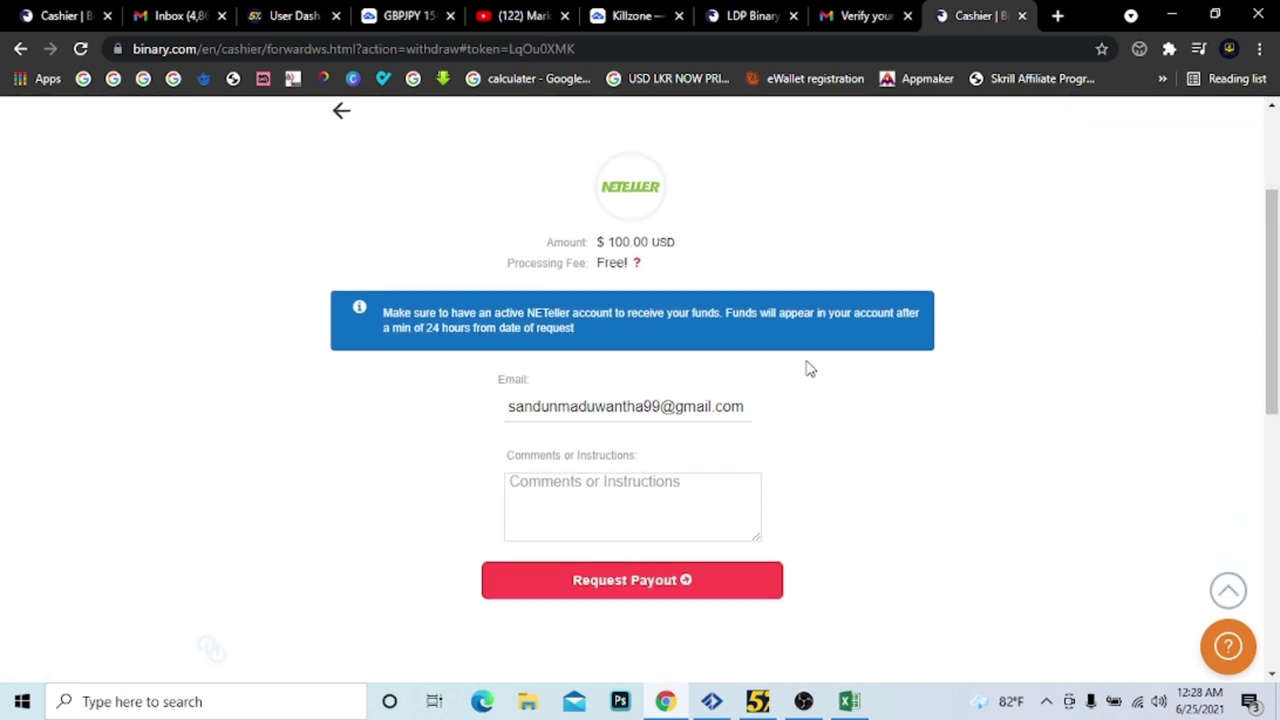
{"action": "left_click", "coordinate": [628, 574]}
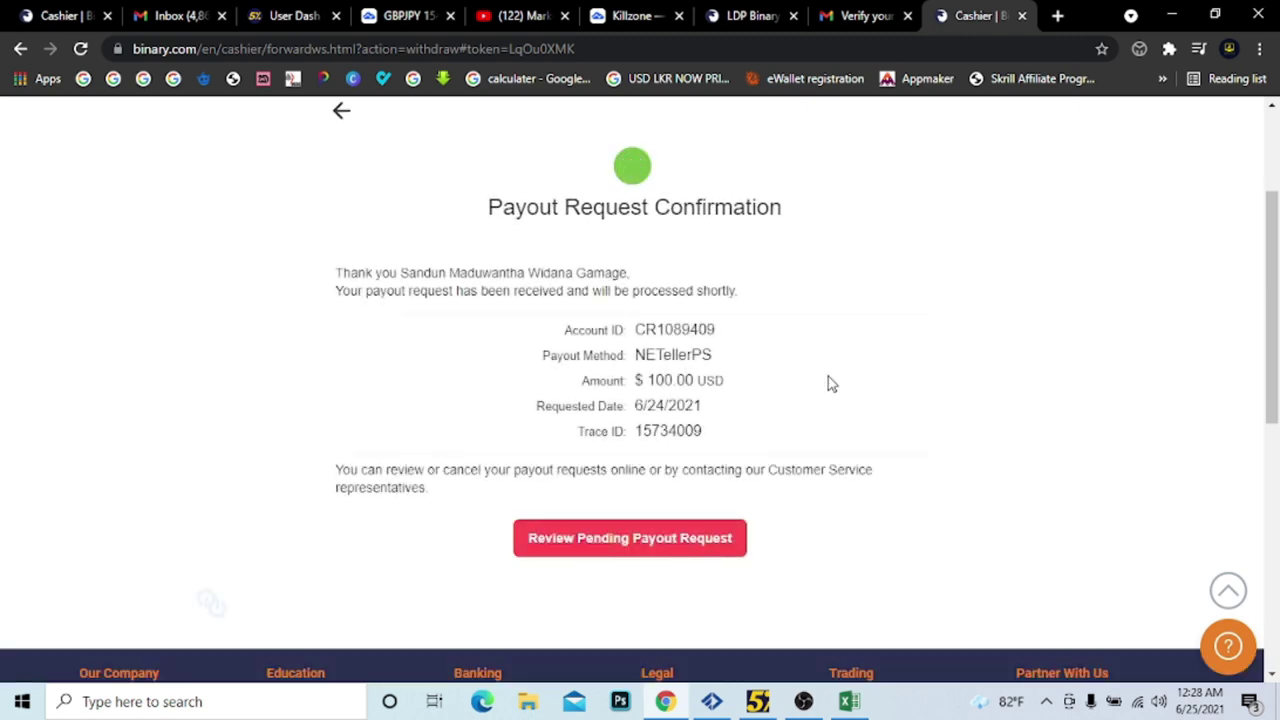
Read the Deriv email "Account Payout Requested" in the Gmail inbox and return to the Binary.com payout request confirmation.
{"action": "scroll", "coordinate": [634, 357], "scroll_direction": "up", "scroll_amount": 2}
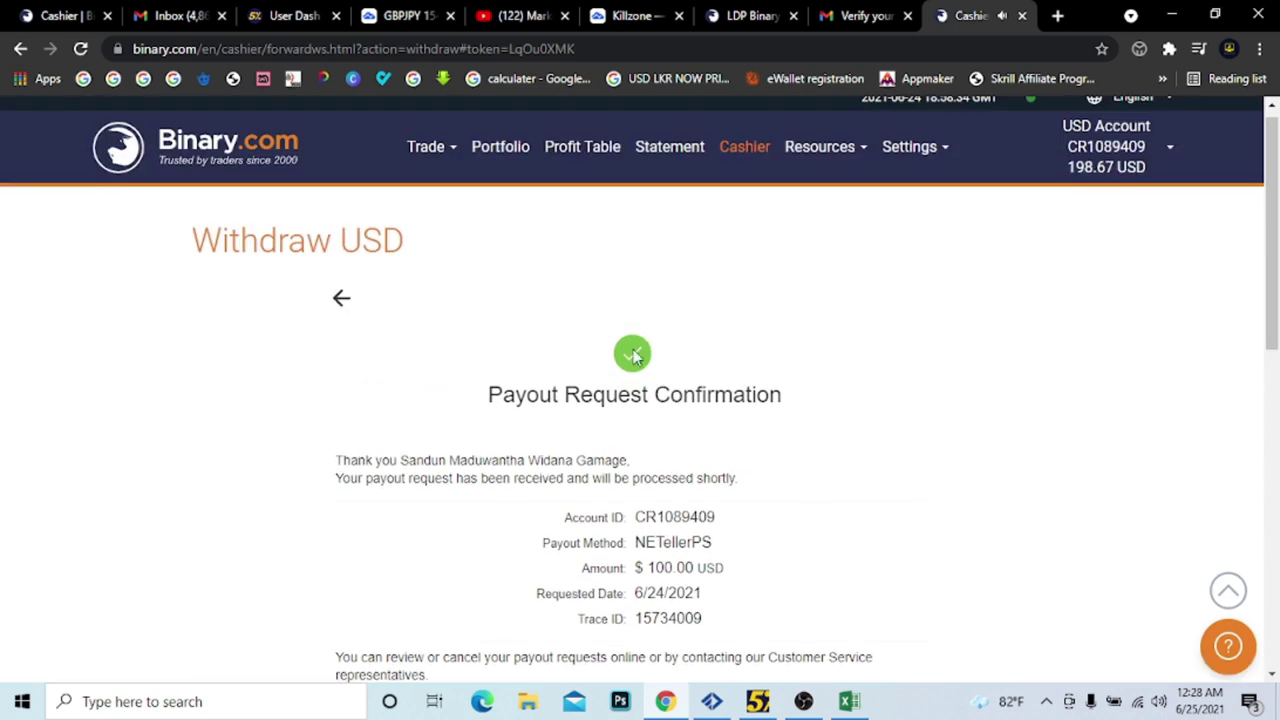
{"action": "scroll", "coordinate": [686, 380], "scroll_direction": "down", "scroll_amount": 1}
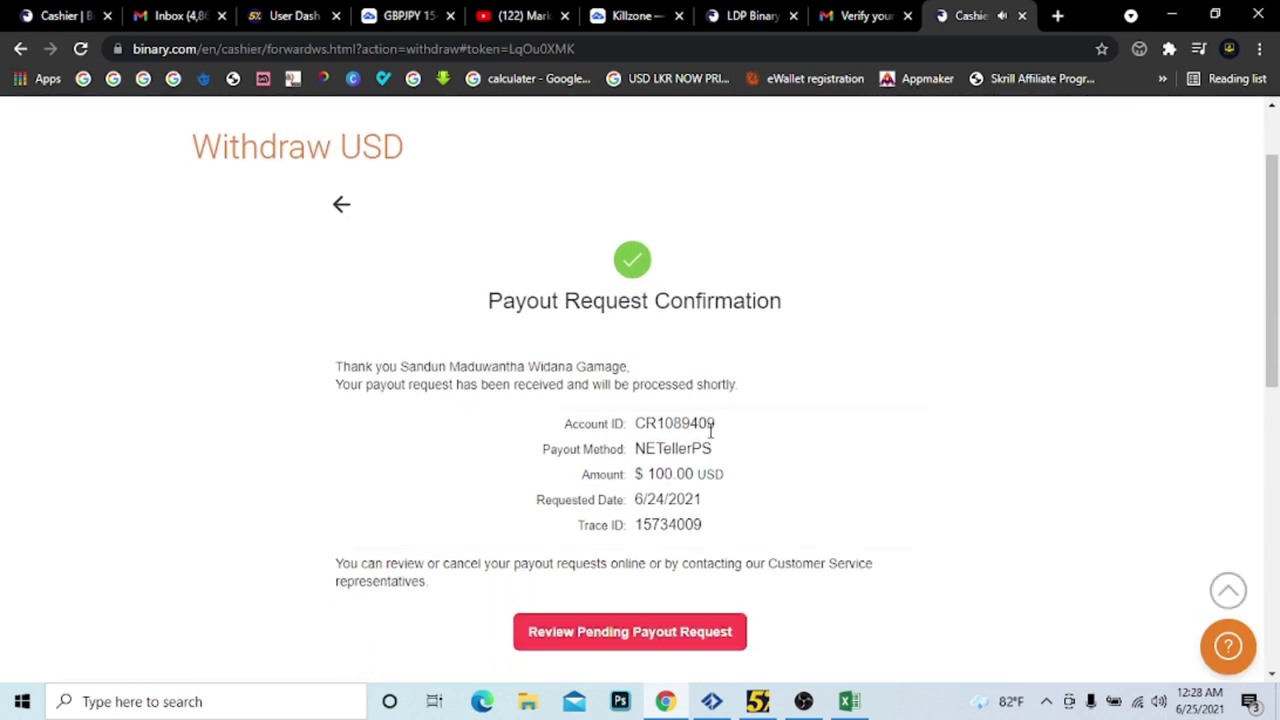
{"action": "left_click", "coordinate": [868, 15]}
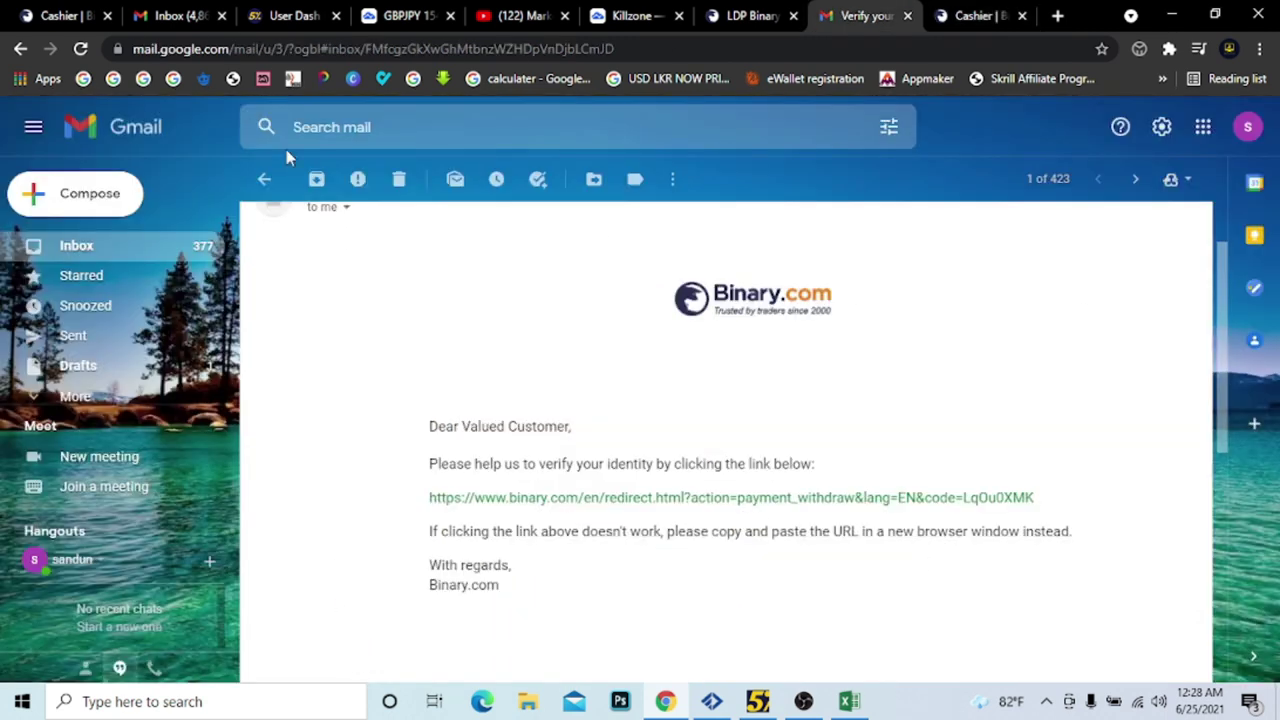
{"action": "left_click", "coordinate": [264, 178]}
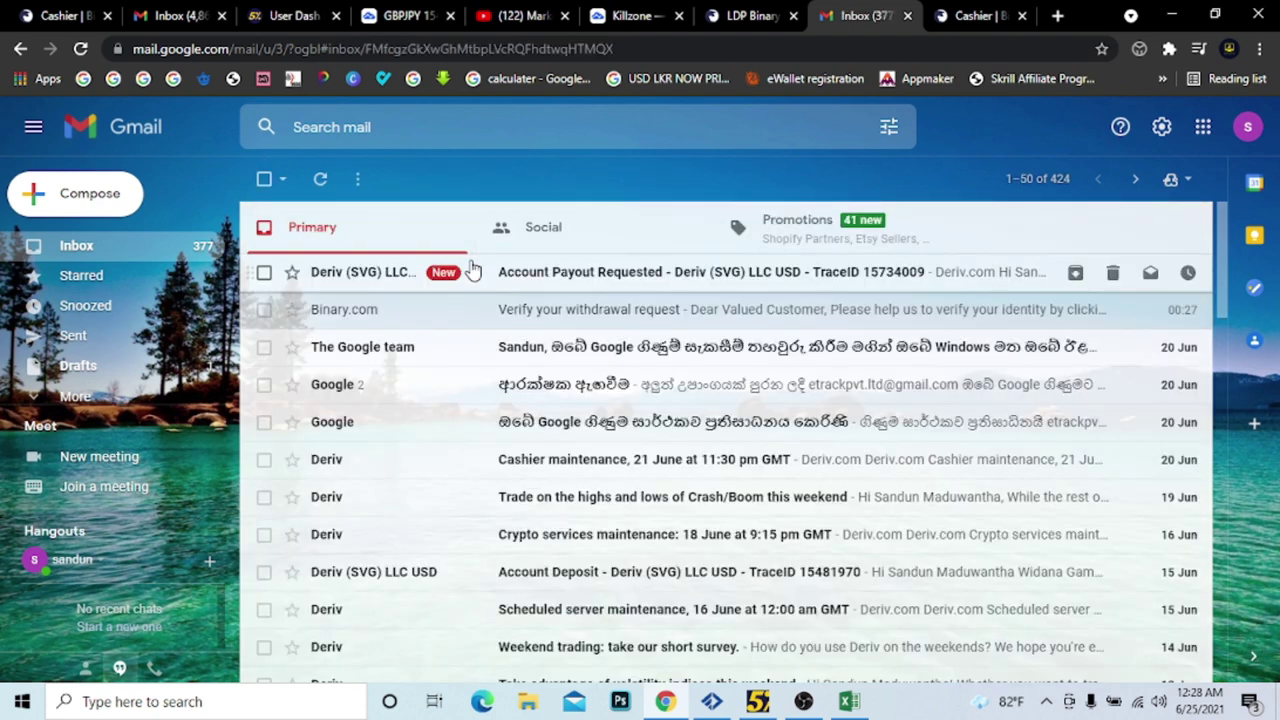
{"action": "left_click", "coordinate": [473, 271]}
{"action": "scroll", "coordinate": [731, 416], "scroll_direction": "down", "scroll_amount": 1}
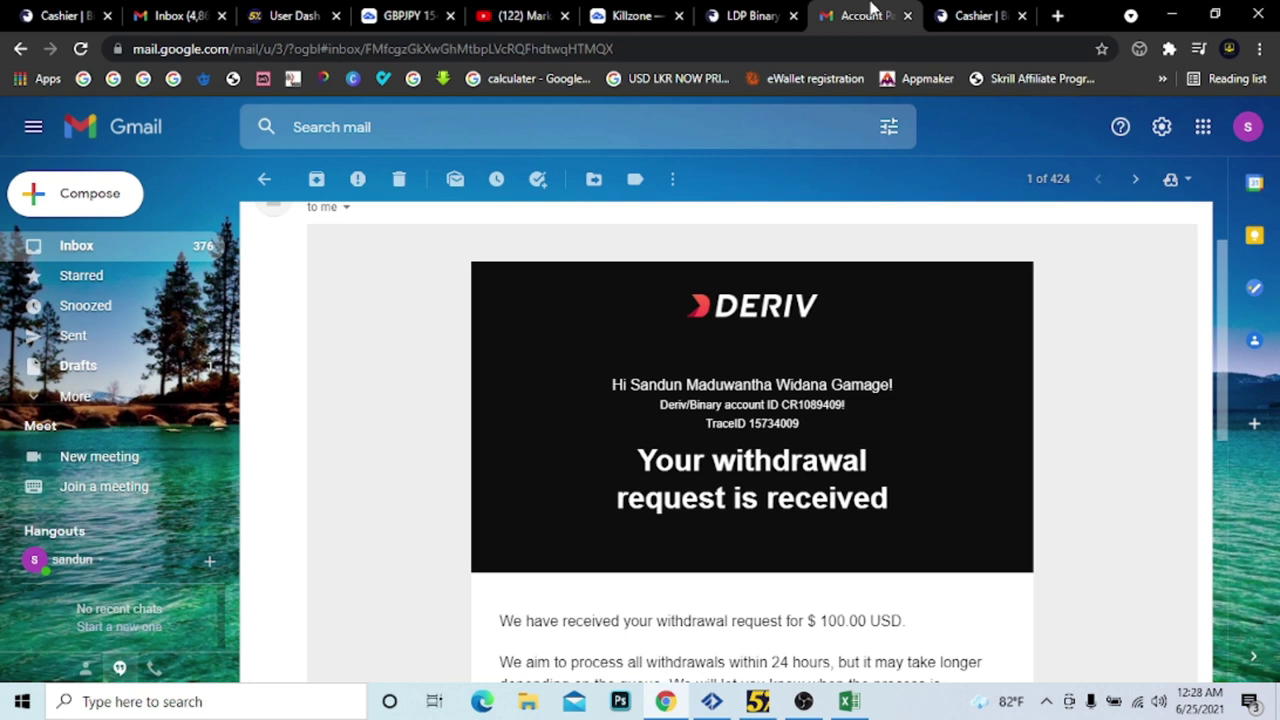
{"action": "left_click", "coordinate": [948, 15]}
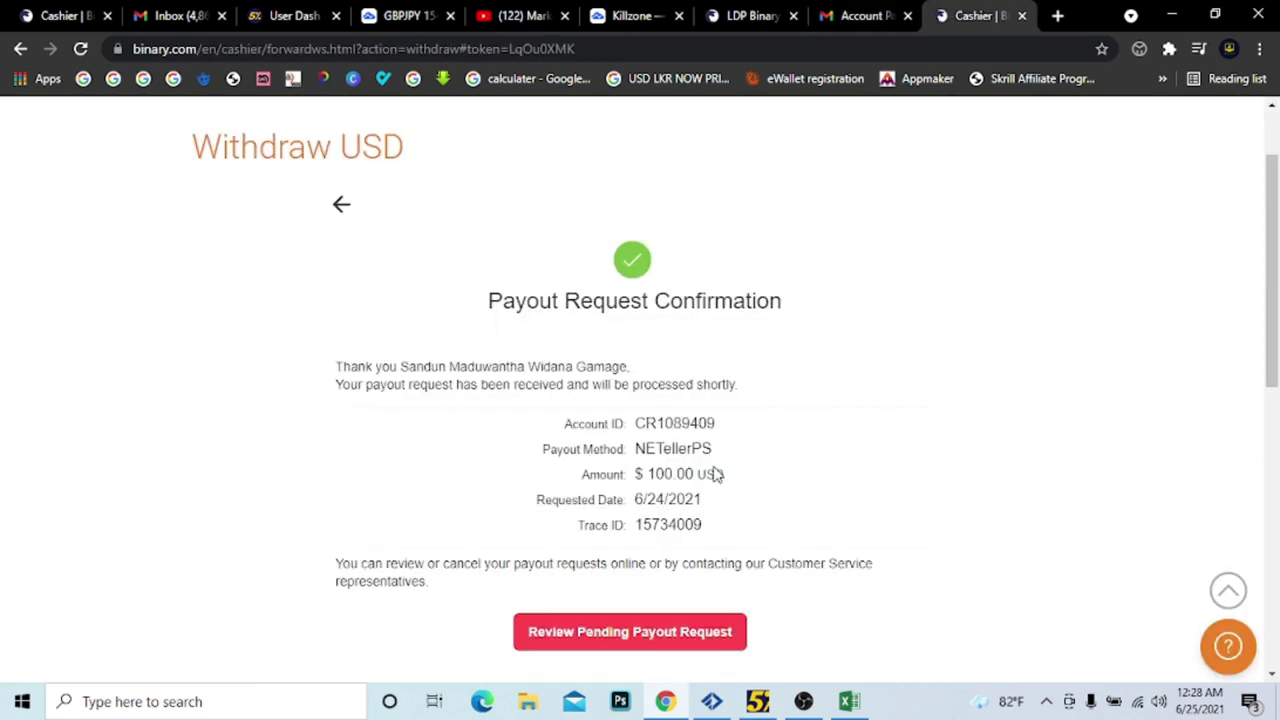
{"action": "scroll", "coordinate": [687, 499], "scroll_direction": "down", "scroll_amount": 1}
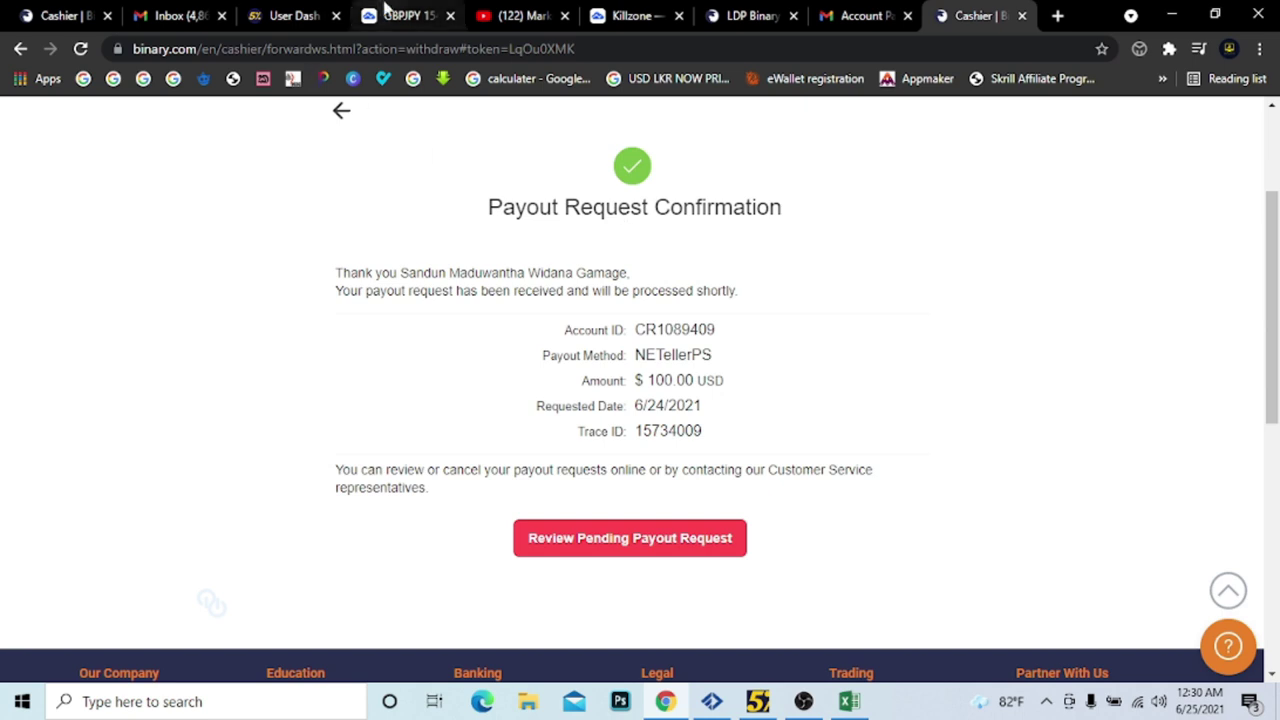
Look over the GBPJPY 15-minute chart in TradingView and view the account options in its main menu.
{"action": "left_click", "coordinate": [385, 10]}
{"action": "scroll", "coordinate": [742, 212], "scroll_direction": "down", "scroll_amount": 5}
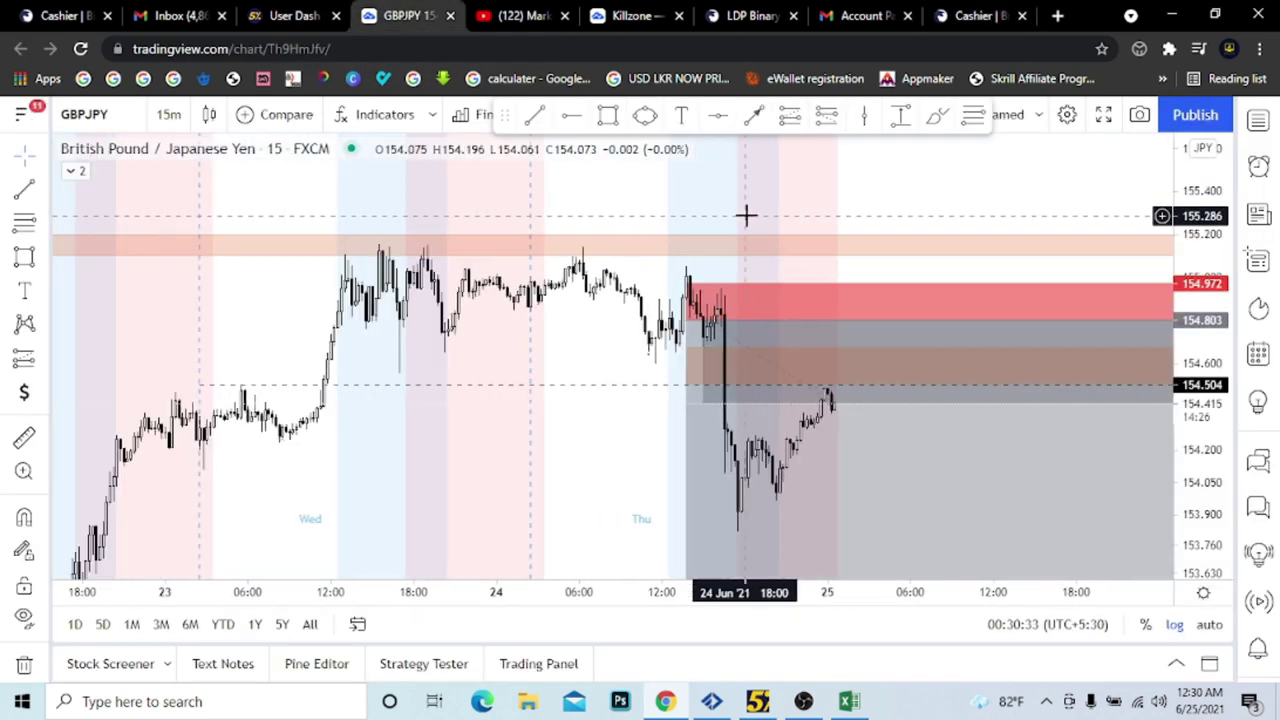
{"action": "scroll", "coordinate": [862, 247], "scroll_direction": "down", "scroll_amount": 4}
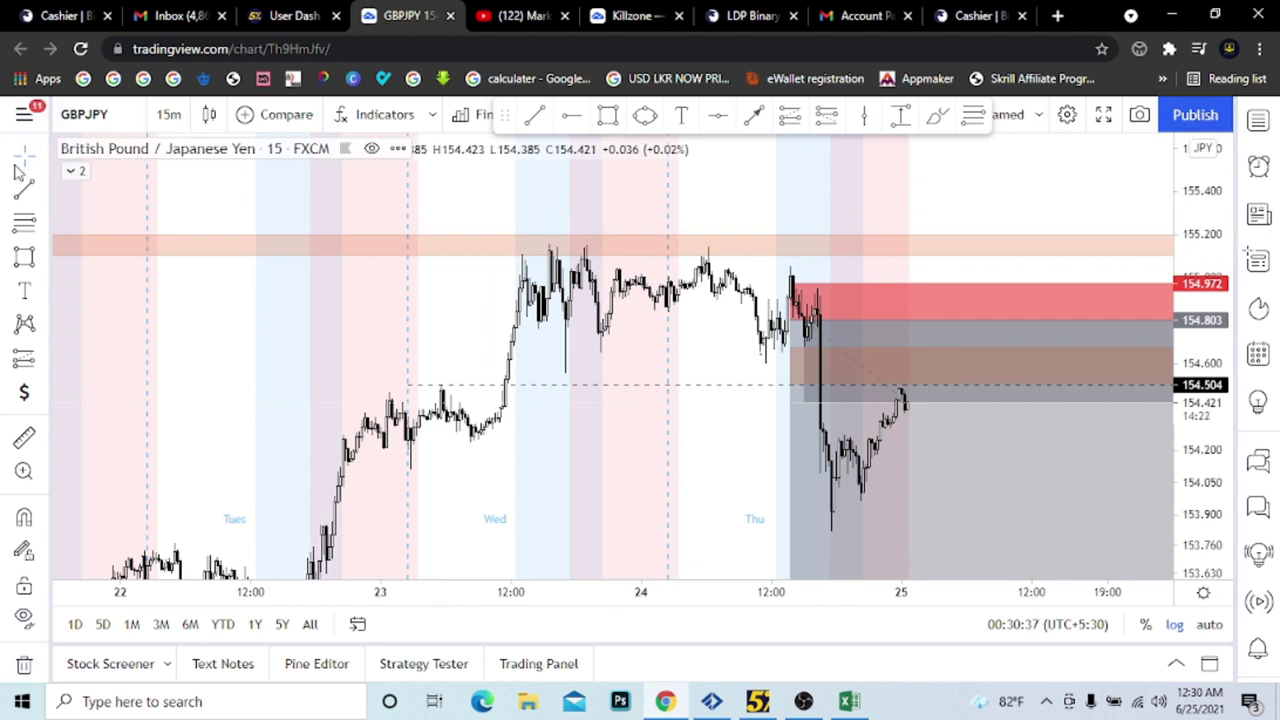
{"action": "left_click", "coordinate": [25, 118]}
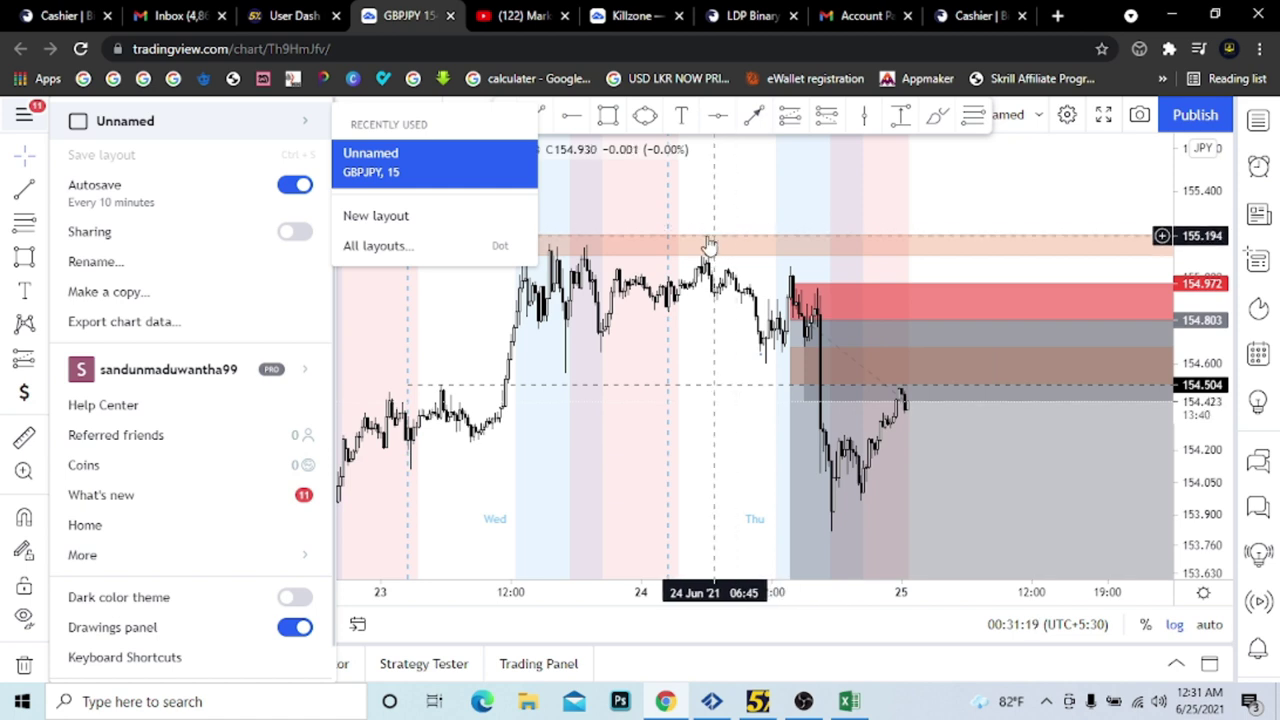
{"action": "mouse_move", "coordinate": [325, 385]}
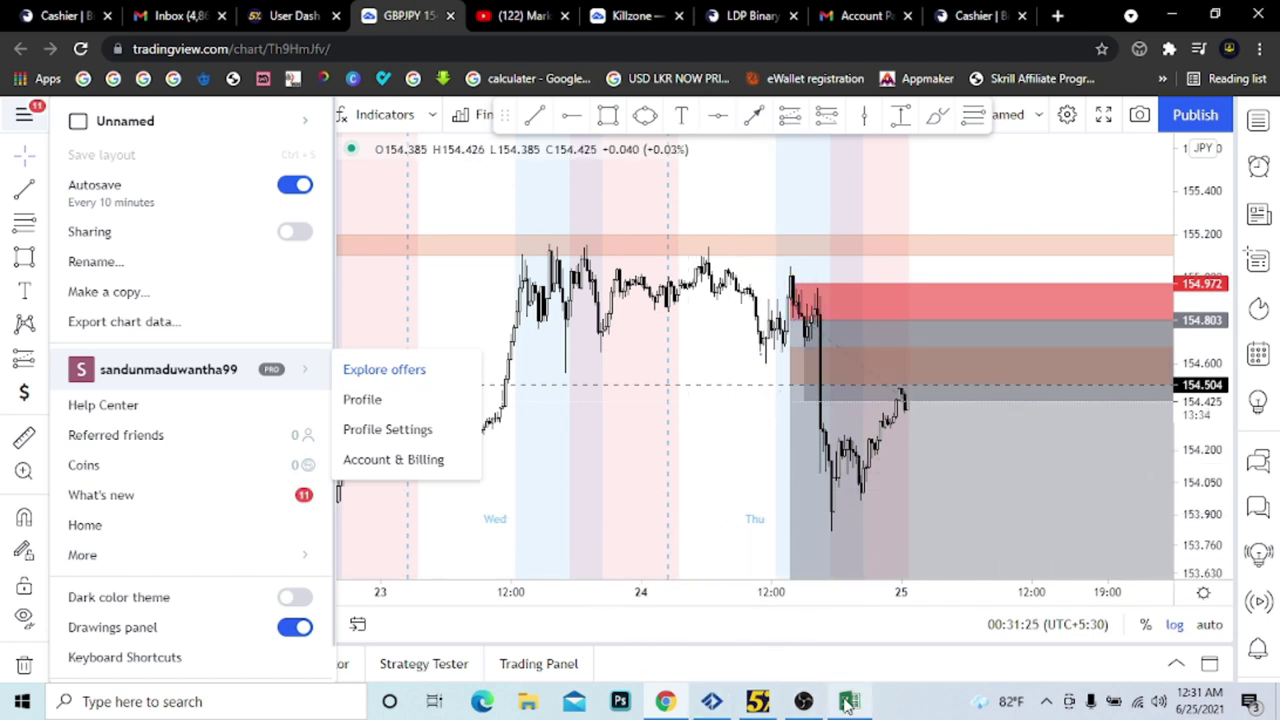
{"action": "left_click", "coordinate": [714, 441]}
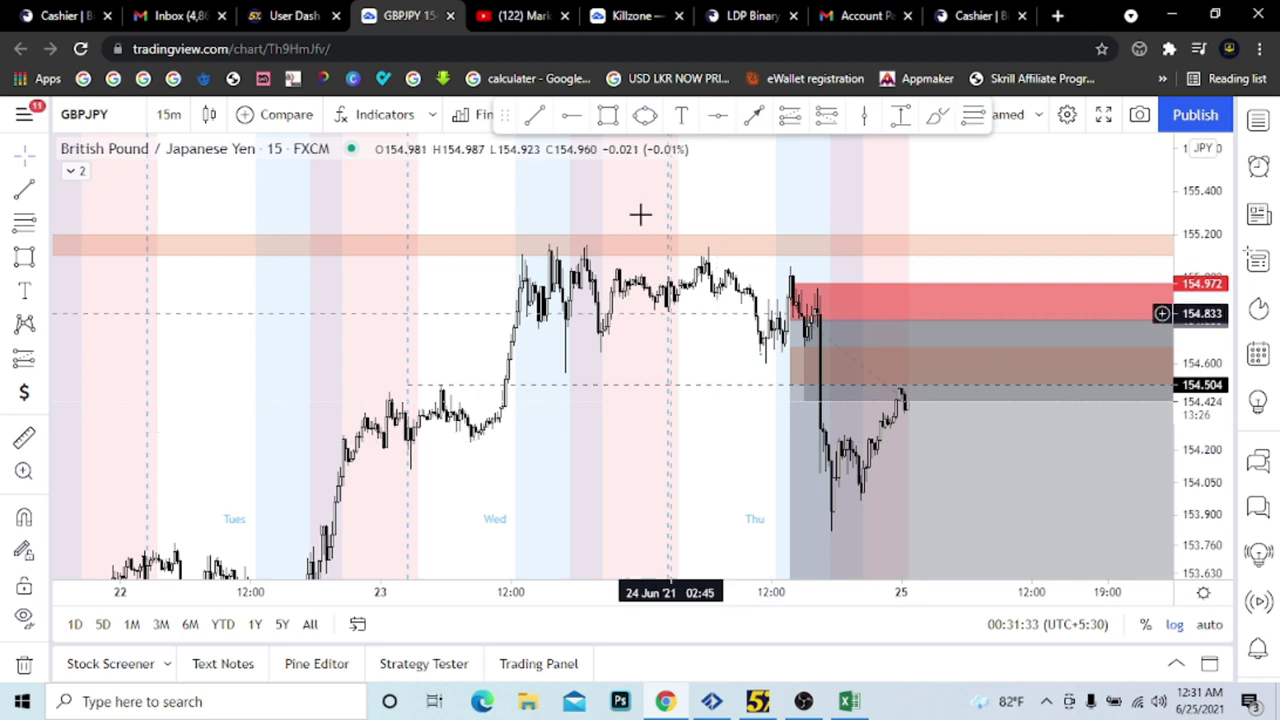
Return to the first Binary.com tab and open the SmartTrader trading page.
{"action": "left_click", "coordinate": [70, 15]}
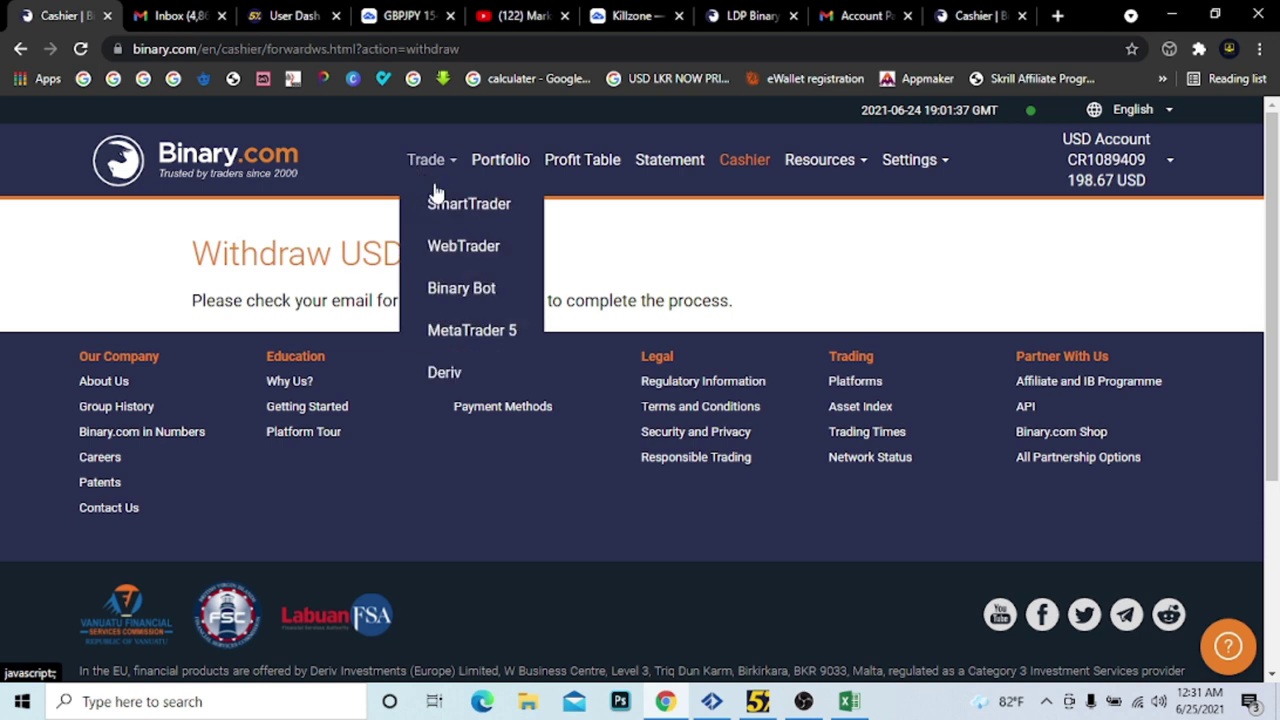
{"action": "left_click", "coordinate": [443, 203]}
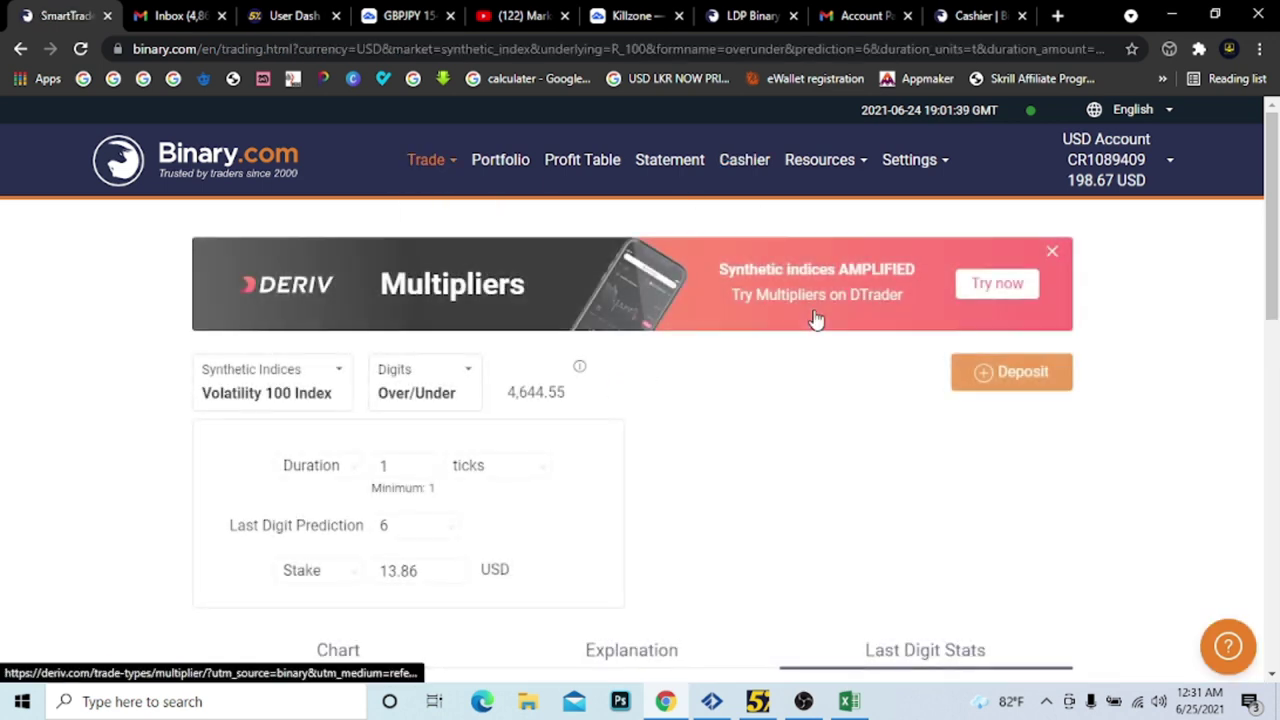